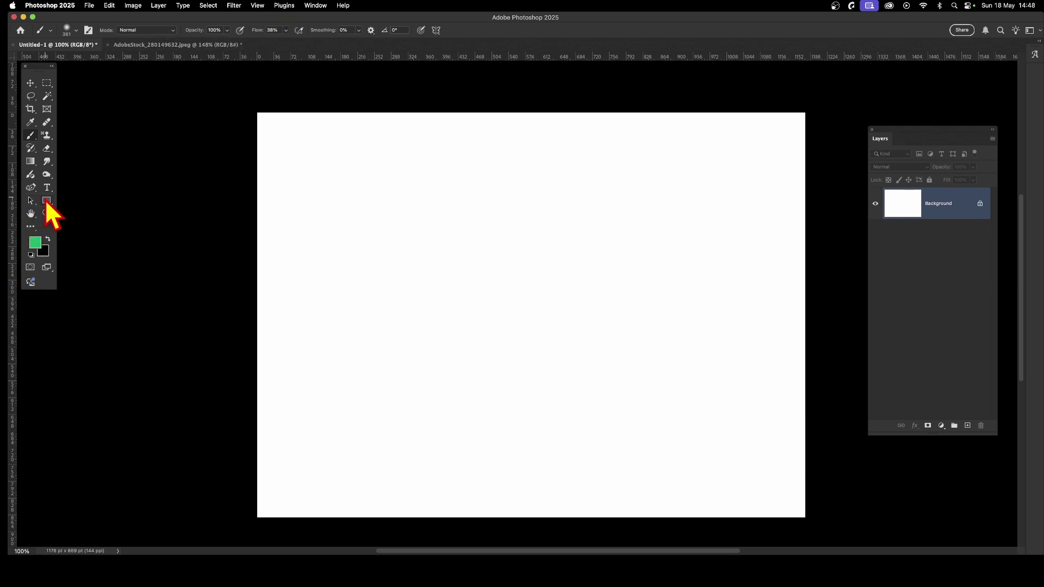
Step: Draw a narrow vertical dark blue rectangle, about 64 px wide and 1785 px tall, spanning the full canvas height near its centre
click(46, 202)
click(105, 200)
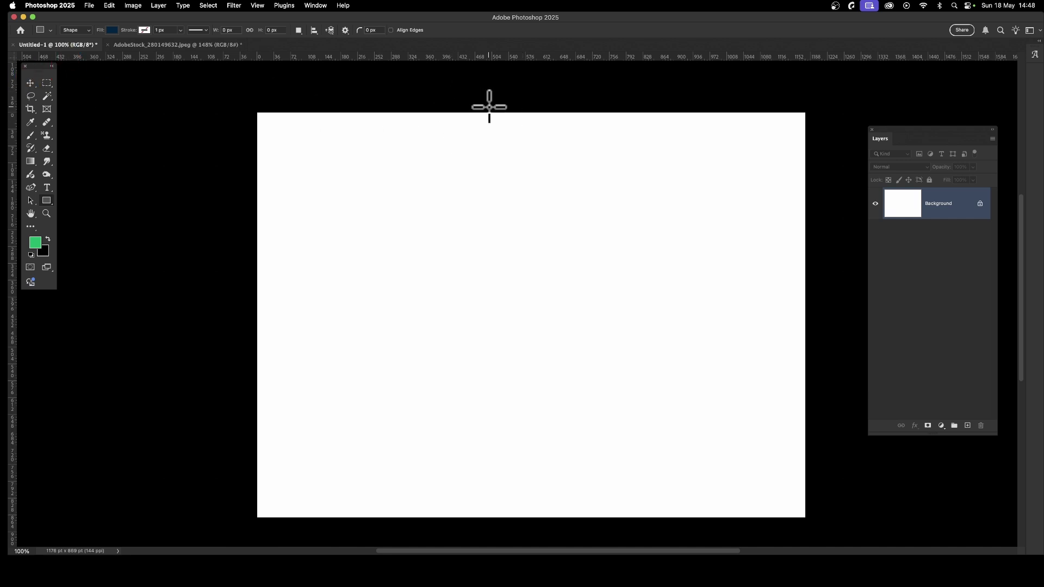
drag(489, 107, 504, 523)
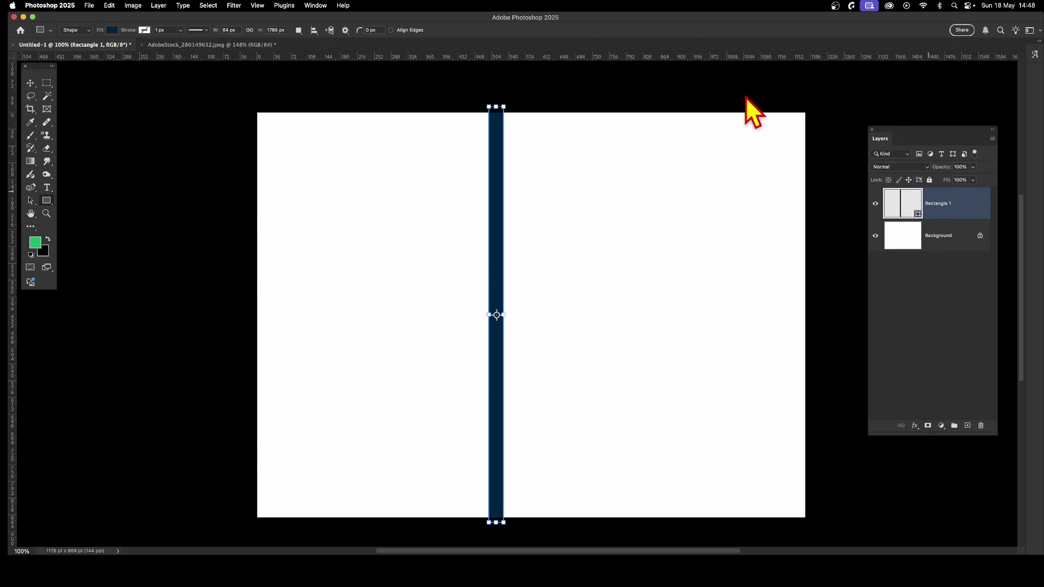
click(318, 7)
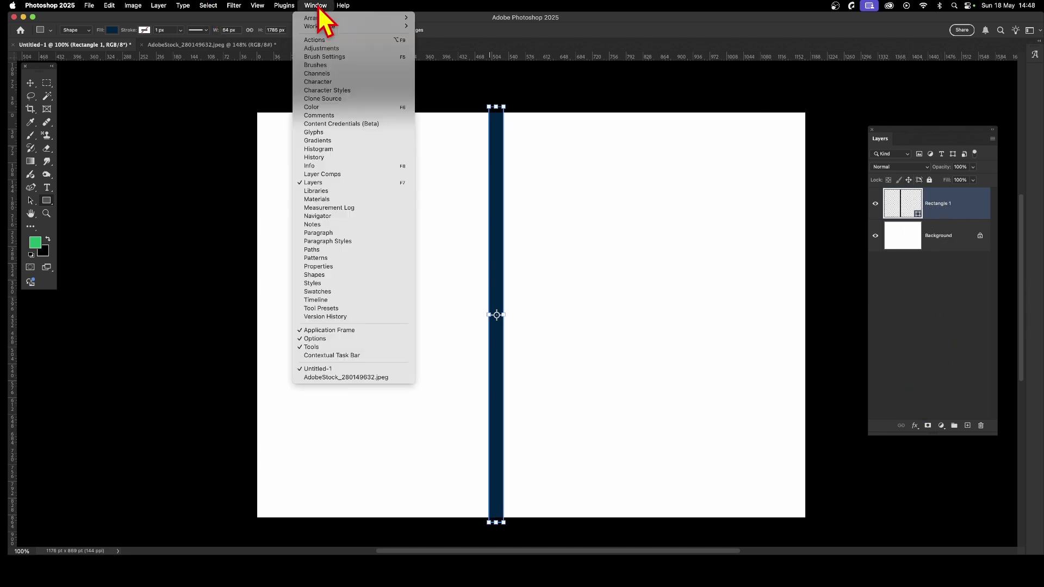
click(715, 31)
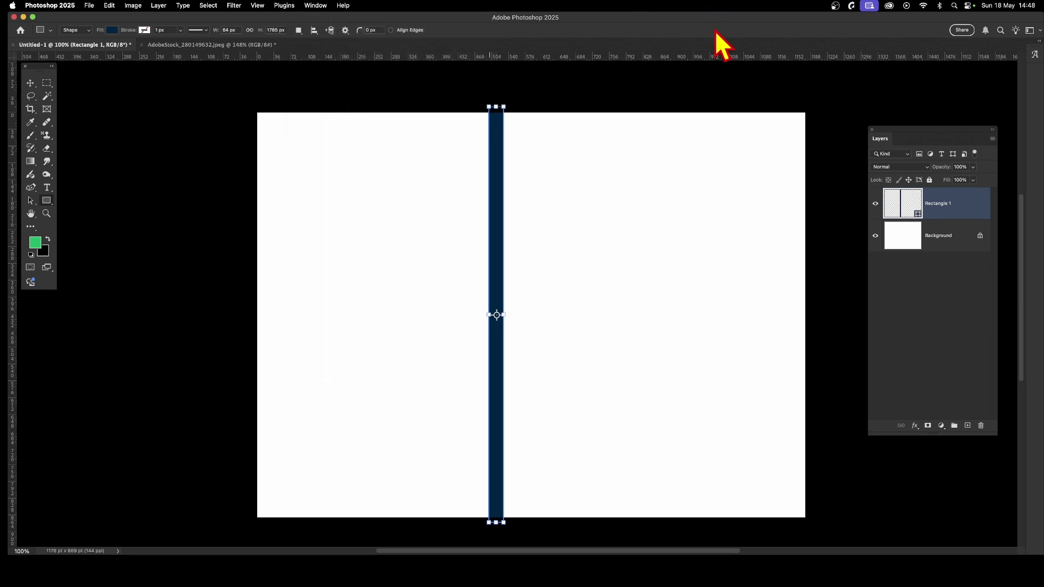
Step: Hide the Background layer and marquee-select the bar on the Rectangle 1 layer with a narrow transparent margin, about 54 pt wide at full canvas height
click(960, 238)
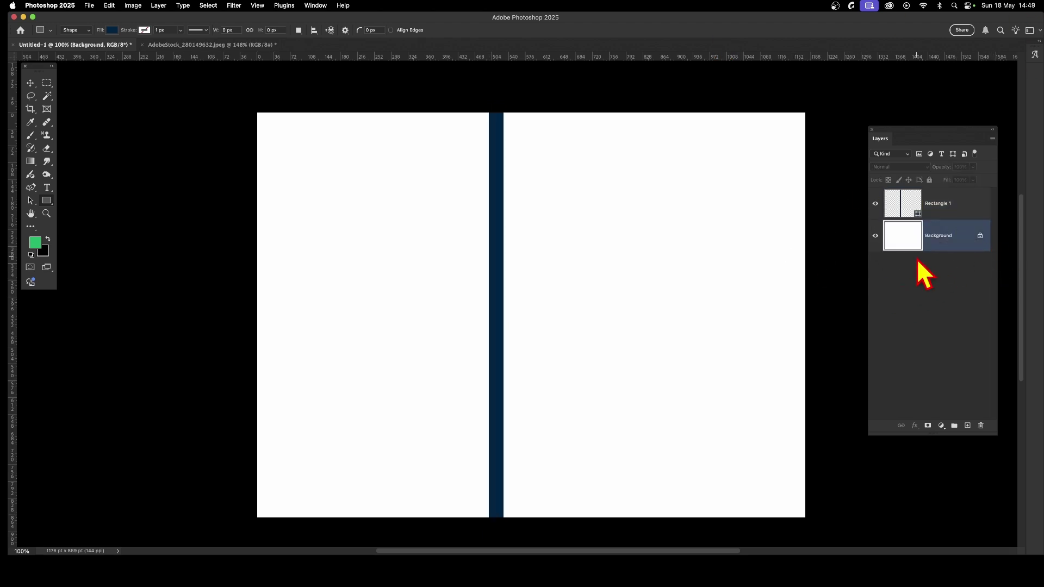
click(876, 236)
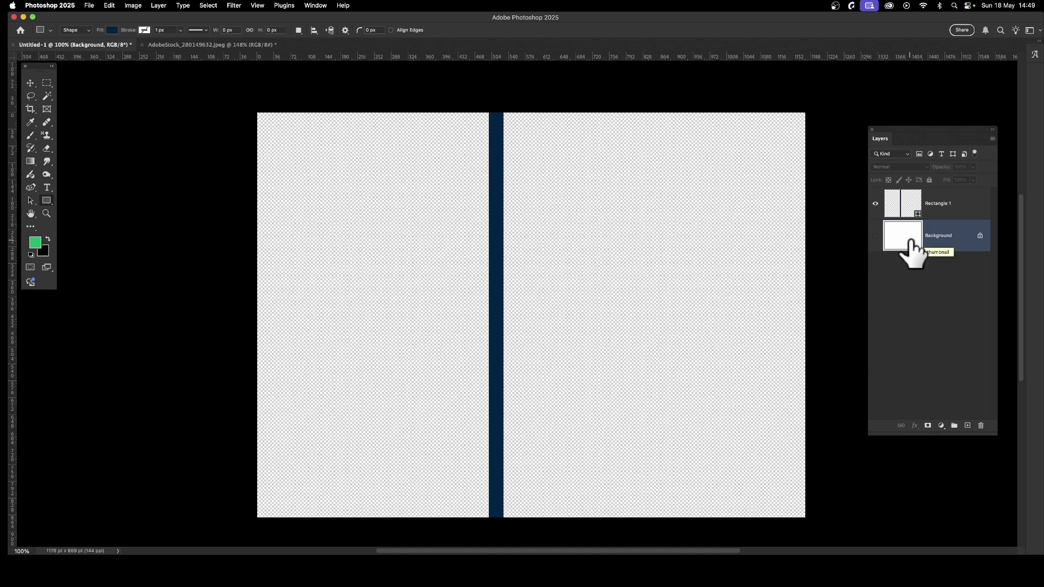
drag(48, 82, 100, 82)
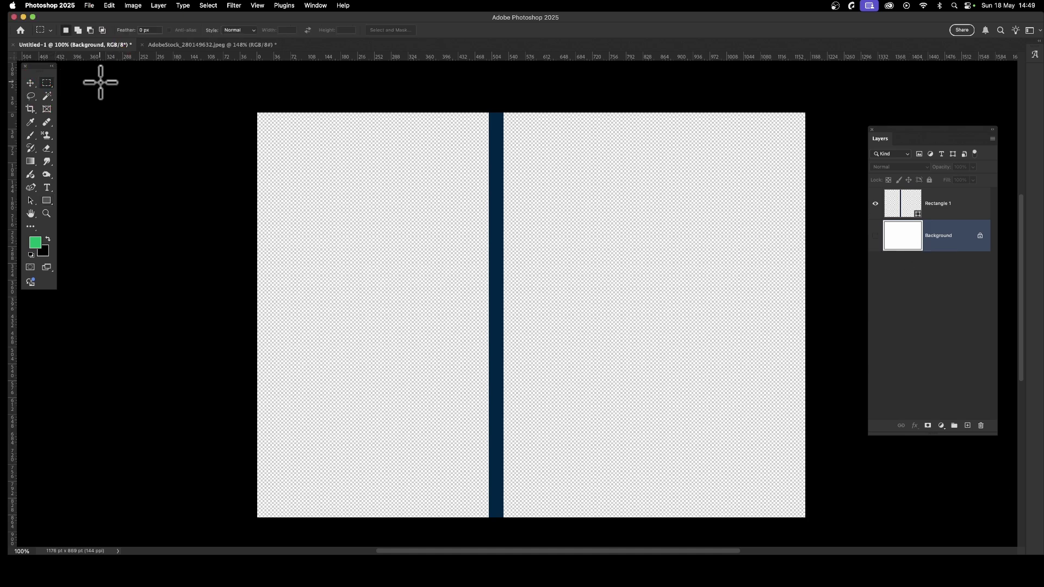
click(932, 209)
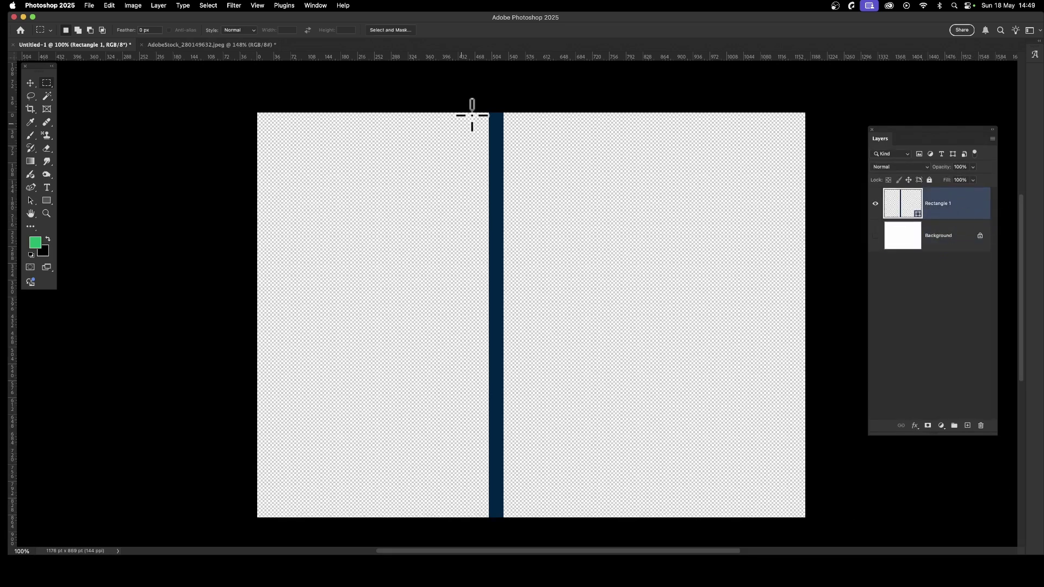
drag(484, 108, 510, 522)
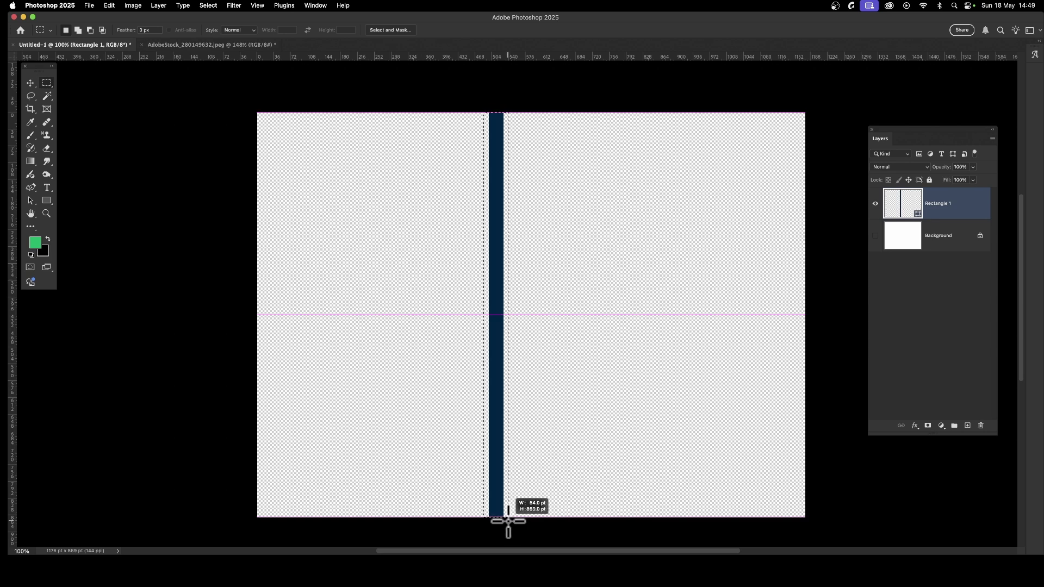
drag(508, 521, 508, 521)
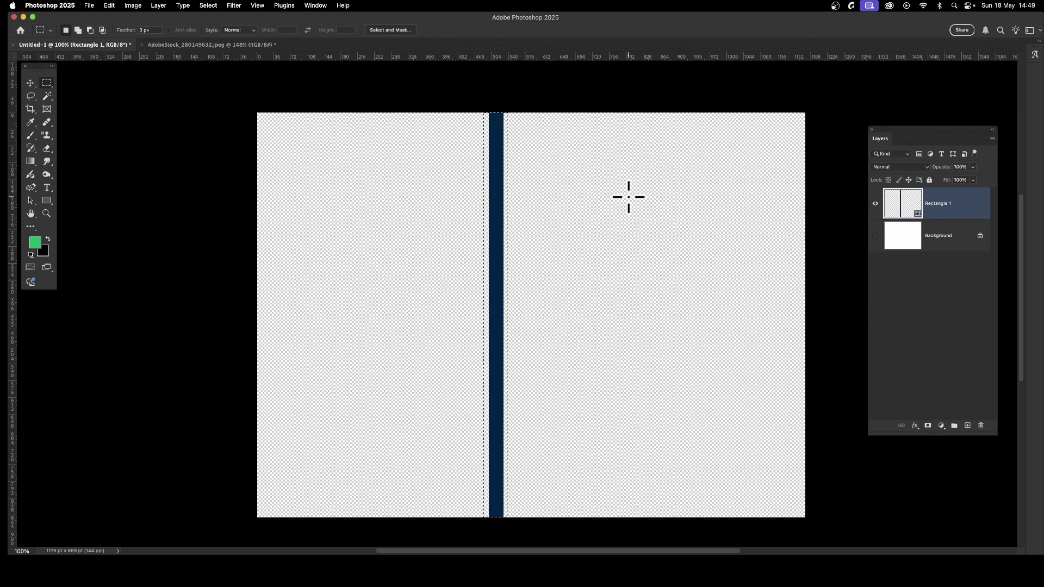
Step: Define the selected bar area as a pattern with the default name and clear the selection
click(117, 6)
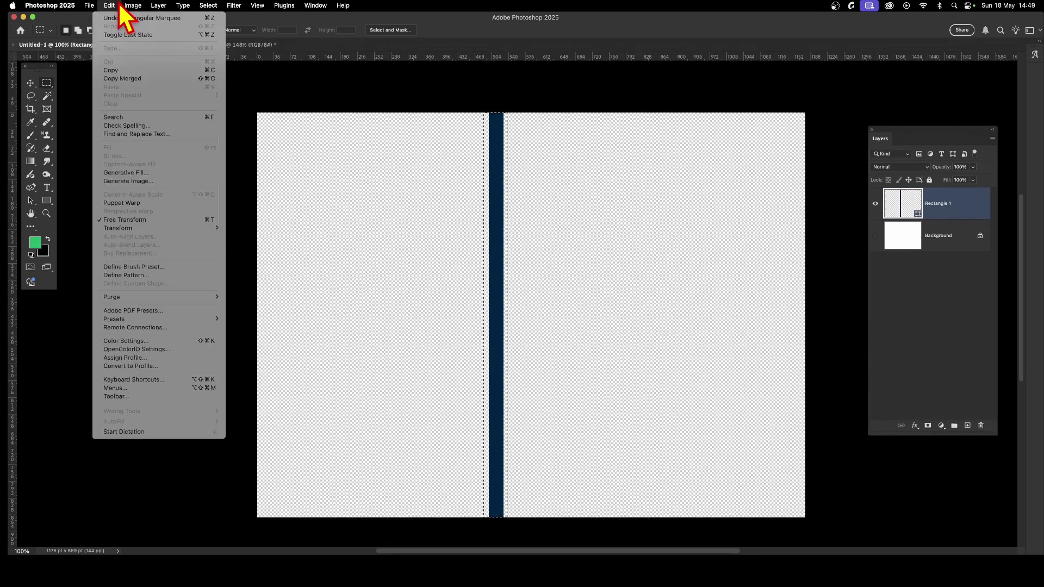
click(136, 276)
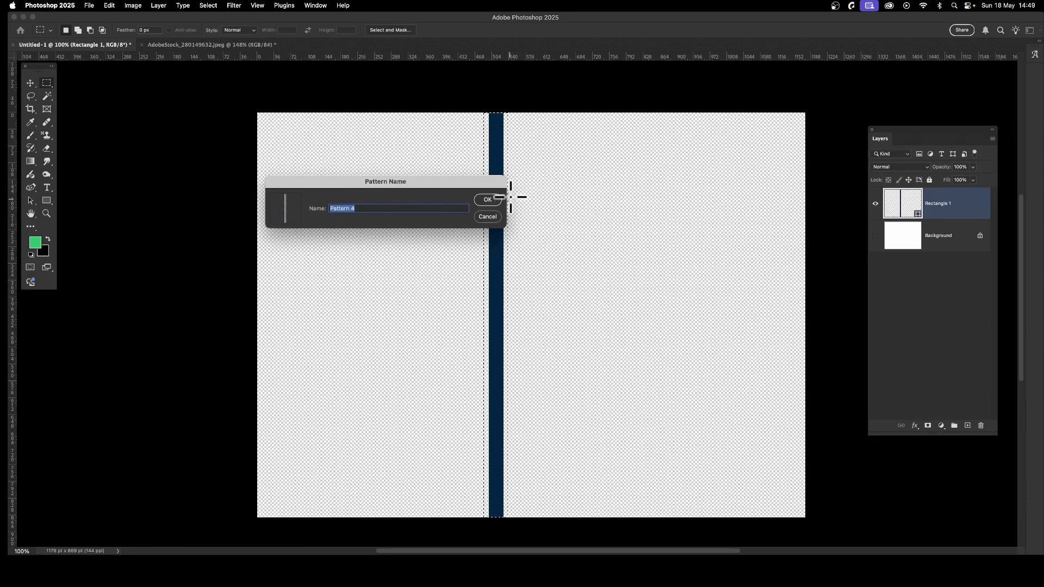
click(488, 200)
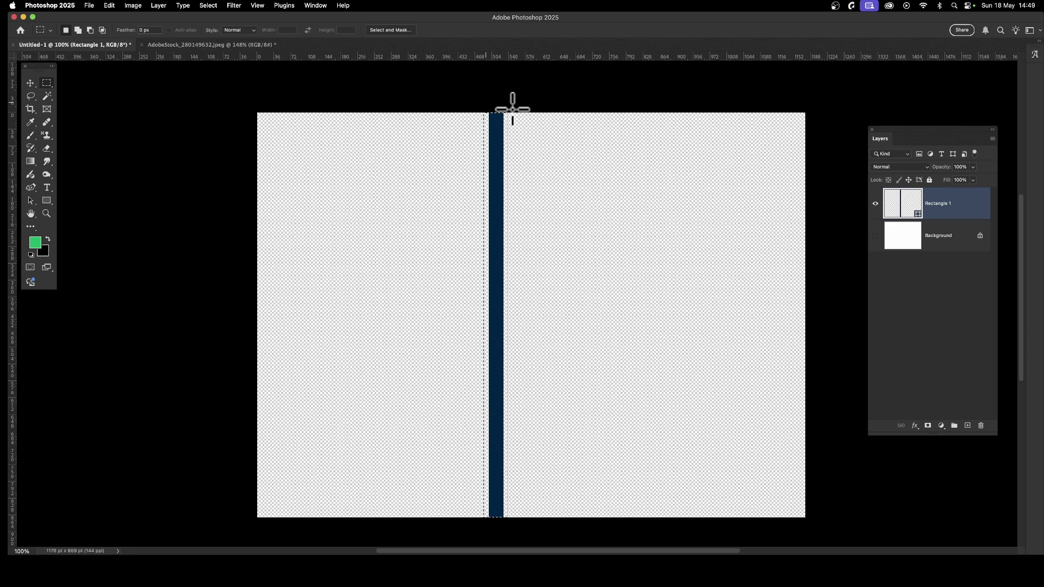
click(212, 6)
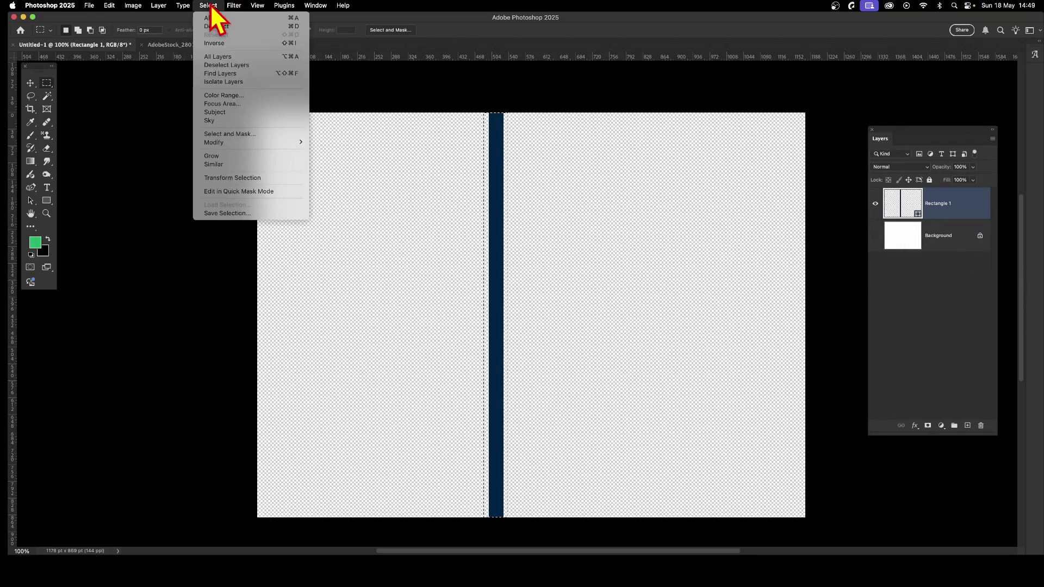
click(218, 26)
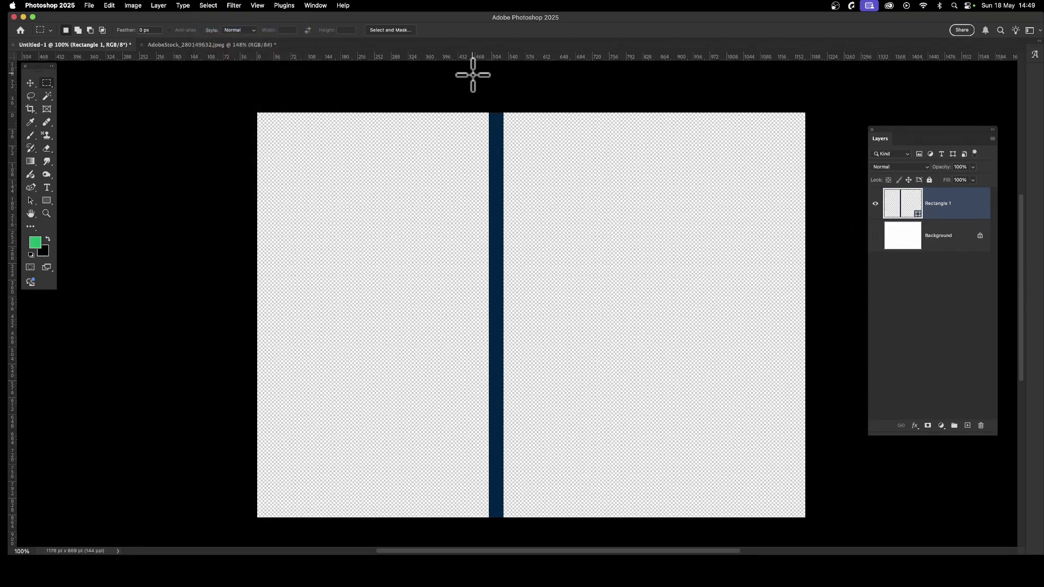
Step: Hide the Rectangle 1 layer, show the Background layer again and make it the active layer
click(875, 204)
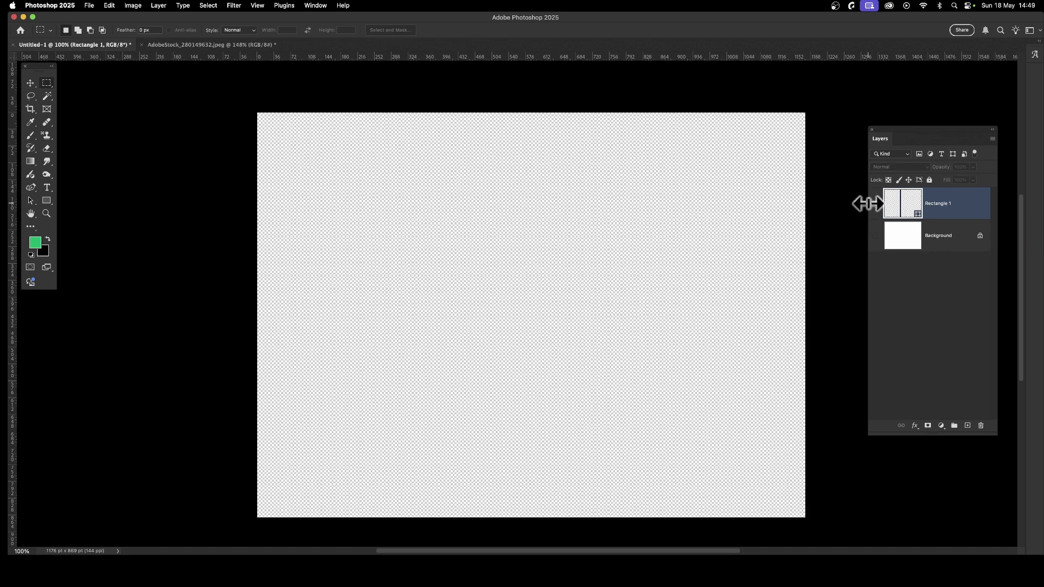
click(875, 236)
click(906, 236)
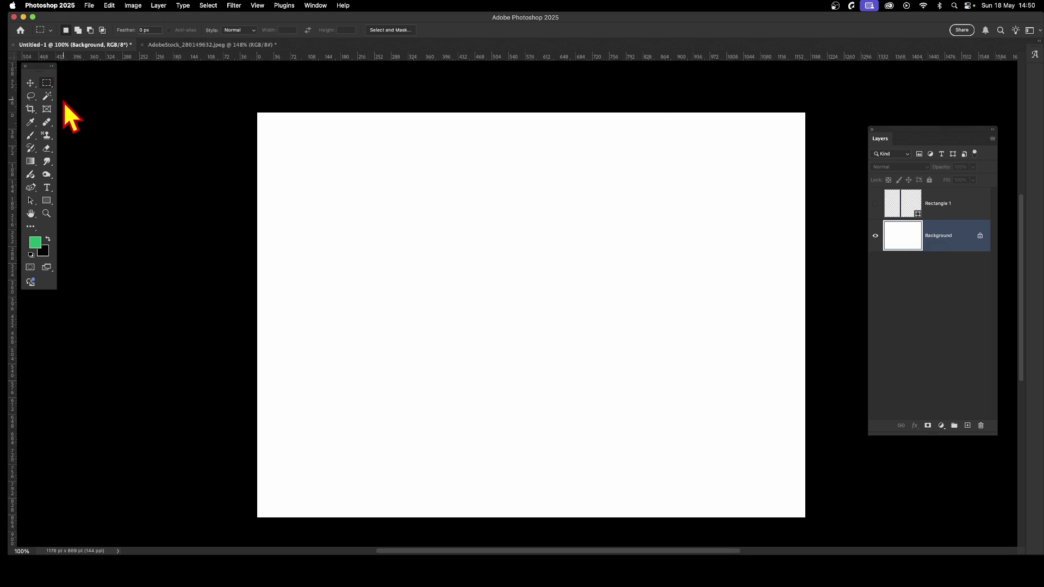
Step: Activate the Brush tool and open the Brush Settings beside the canvas with the Texture option enabled
drag(30, 136, 79, 141)
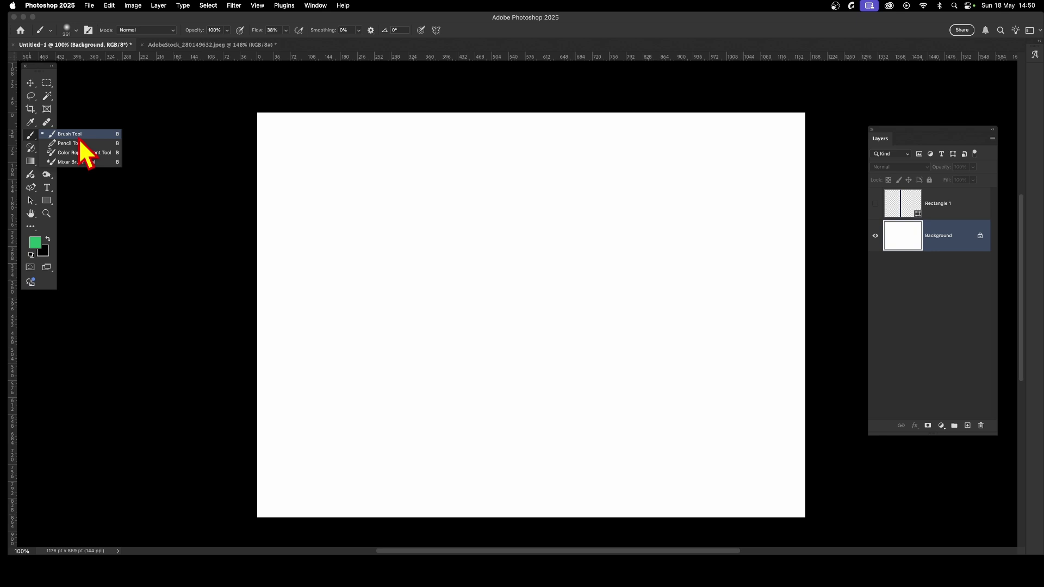
drag(80, 141, 79, 134)
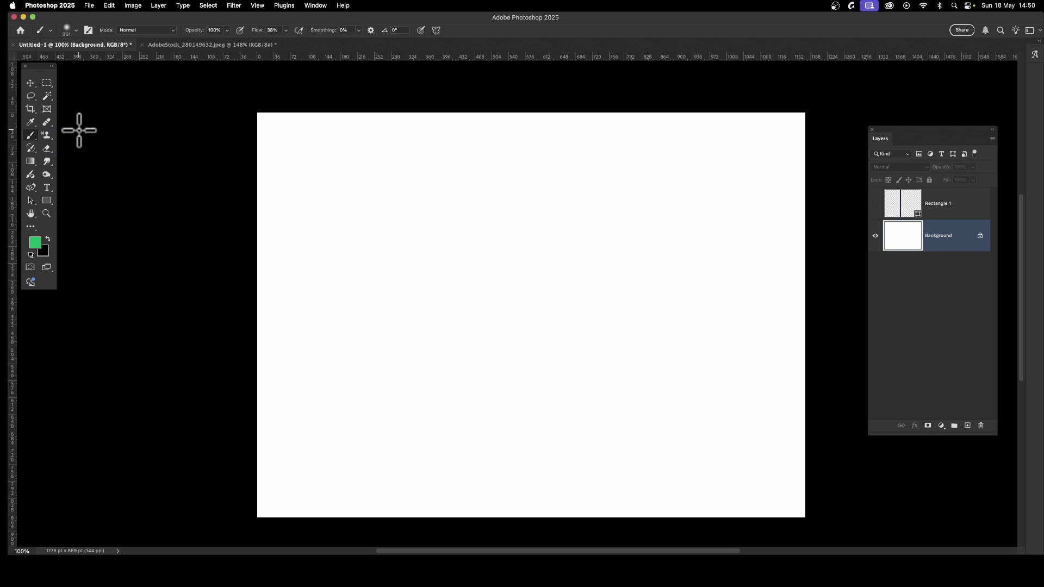
click(313, 5)
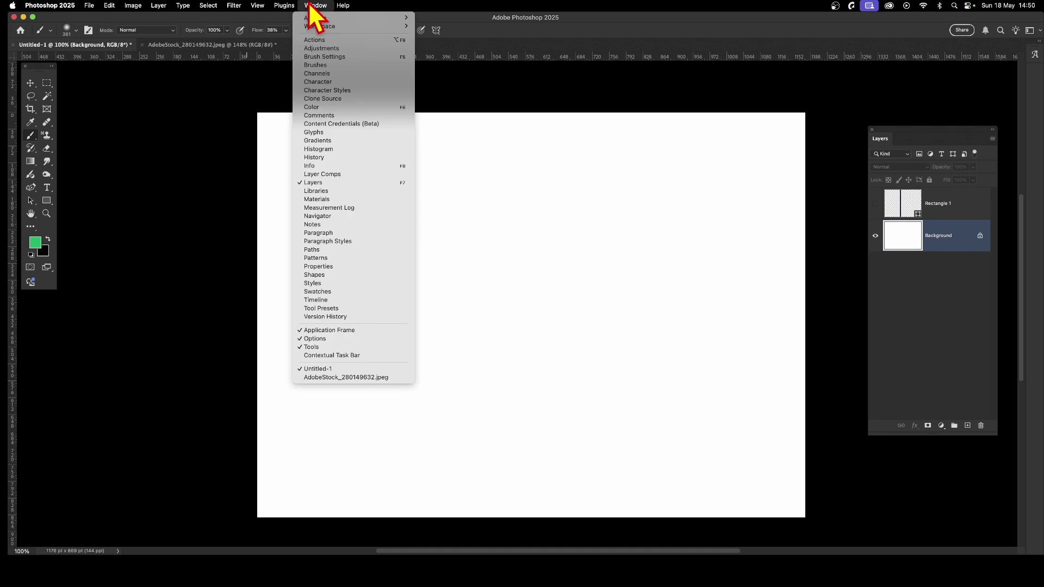
click(321, 58)
drag(928, 105, 815, 128)
click(767, 184)
click(768, 184)
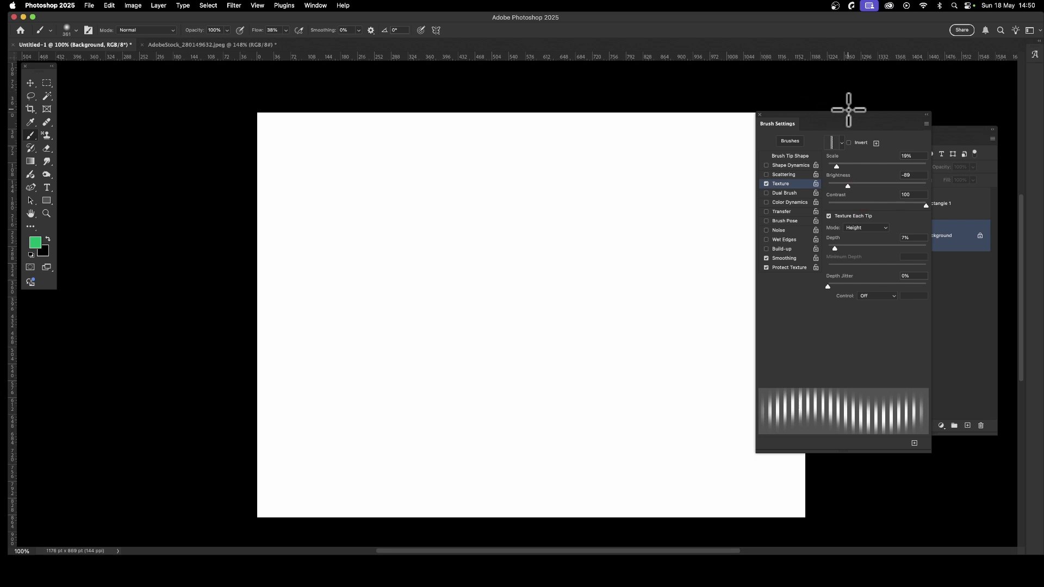
Step: Set the brush texture to the newly defined vertical bar pattern, paint a green test stroke on the canvas and undo it
click(843, 143)
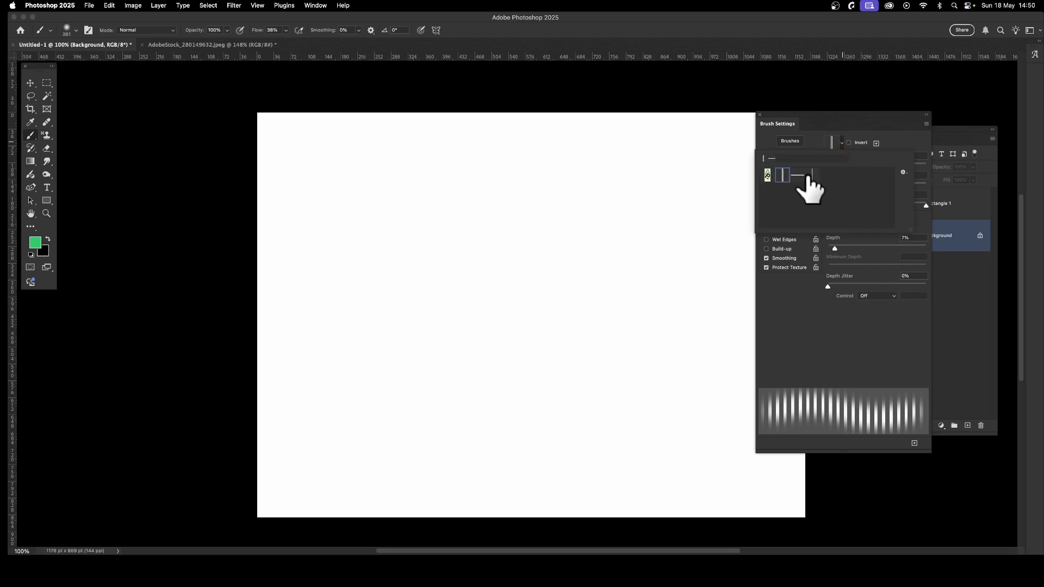
click(814, 175)
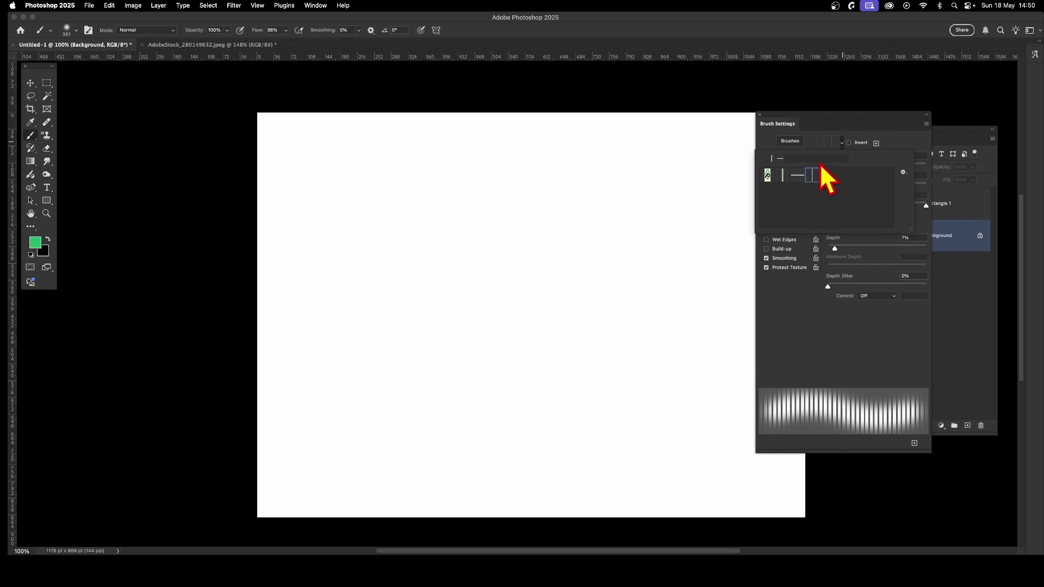
click(855, 121)
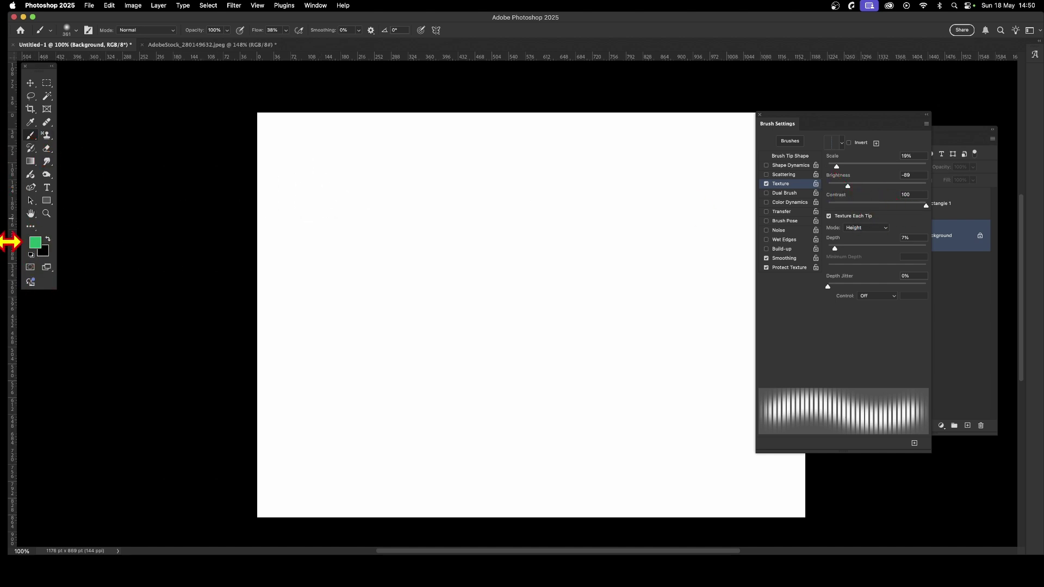
mouse_move(601, 214)
mouse_down()
mouse_move(531, 285)
mouse_move(512, 275)
mouse_move(387, 270)
mouse_move(390, 281)
mouse_move(442, 263)
mouse_move(489, 265)
mouse_move(386, 250)
mouse_up()
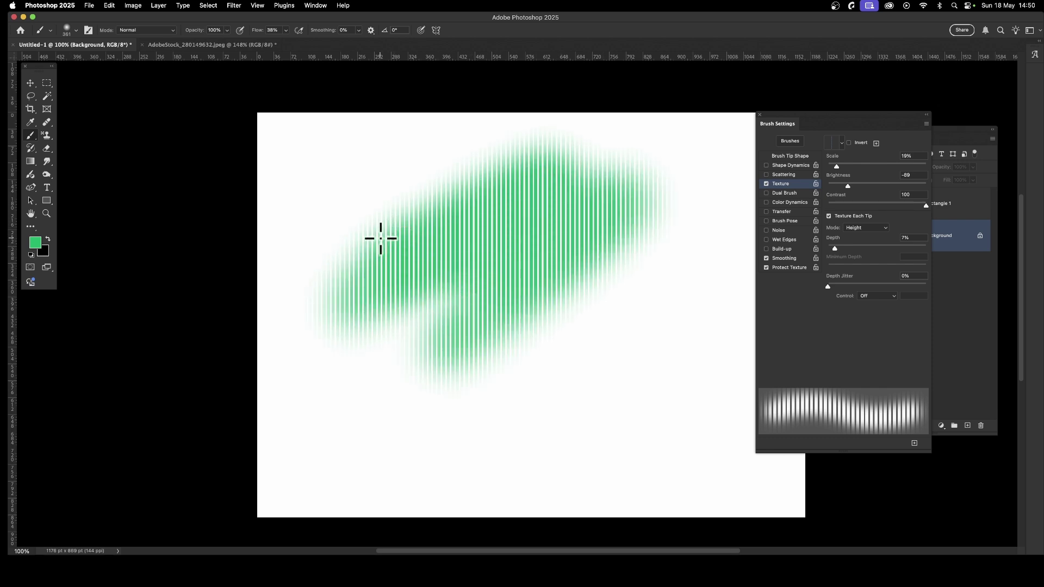
key(super+z)
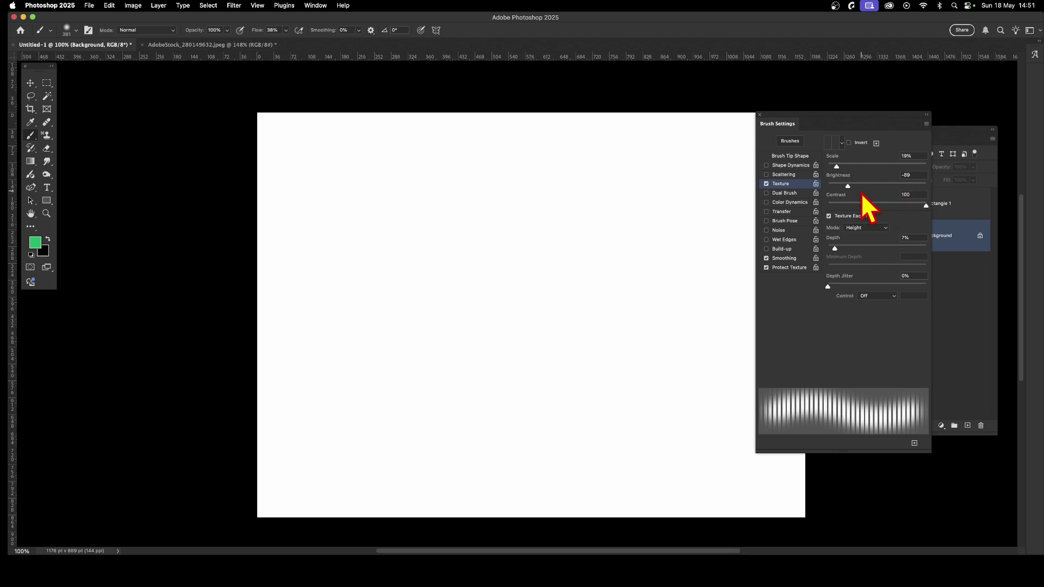
Step: Set the brush texture's Brightness to -36 and its Contrast to 81
mouse_move(847, 186)
mouse_down()
mouse_move(900, 185)
mouse_move(865, 186)
mouse_up()
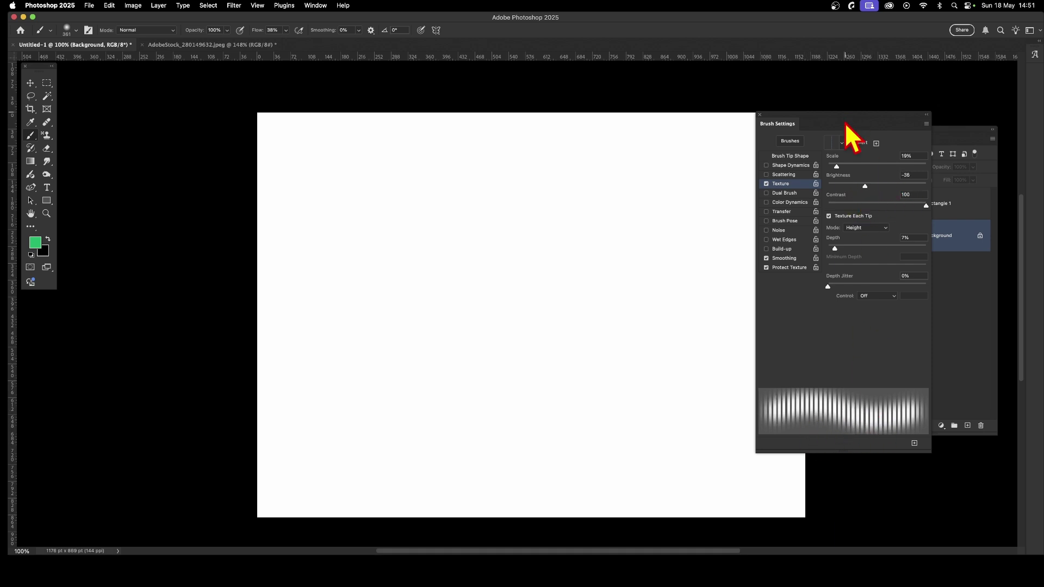
mouse_move(925, 205)
mouse_down()
mouse_move(842, 206)
mouse_move(821, 218)
mouse_move(915, 233)
mouse_up()
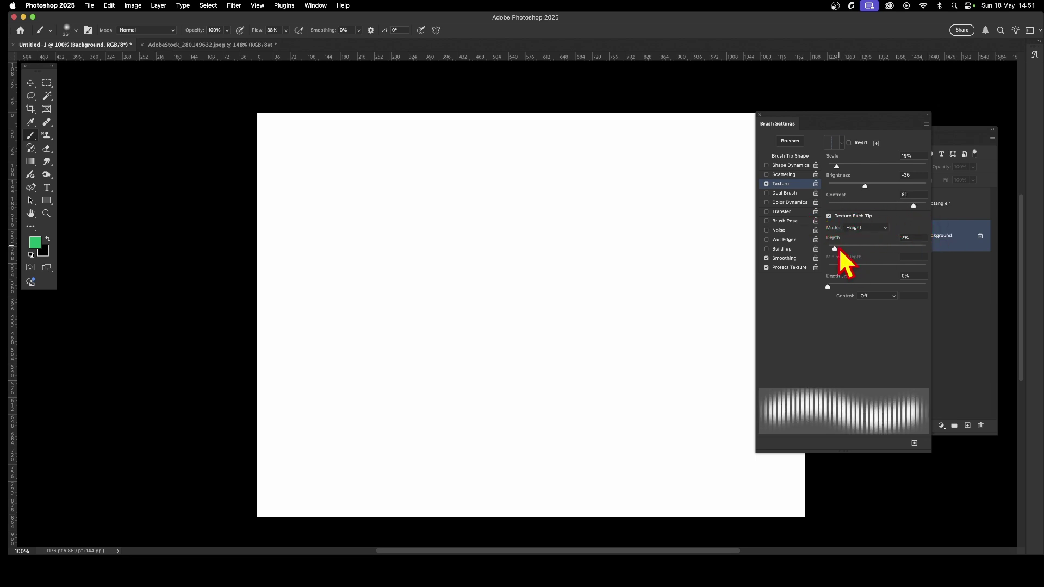
Step: Try a texture Depth of 28% with a curved green test stroke across the canvas, and undo the stroke
click(844, 249)
mouse_move(846, 251)
mouse_down()
mouse_move(855, 249)
mouse_move(838, 252)
mouse_up()
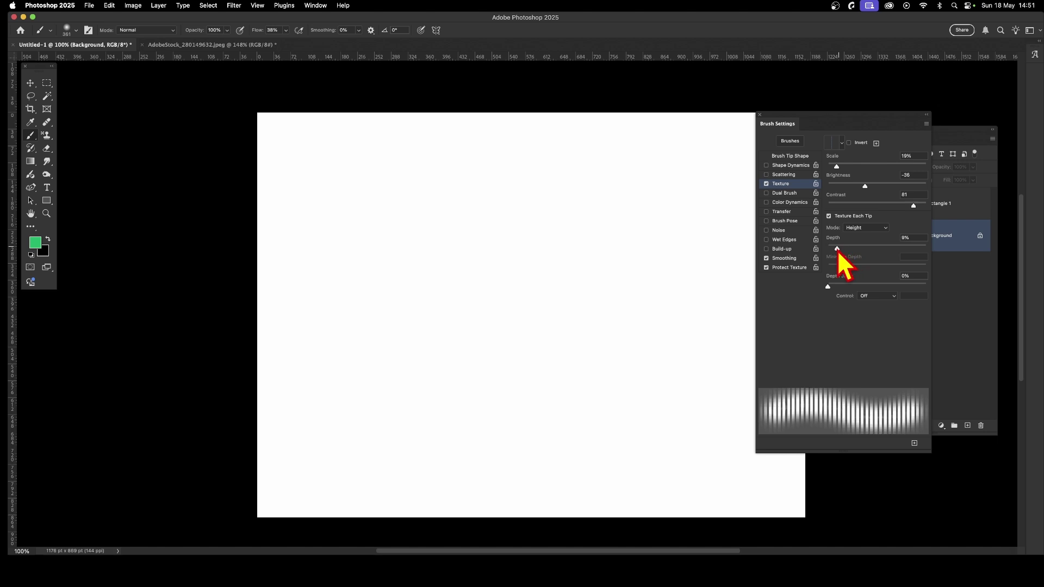
drag(838, 252, 856, 251)
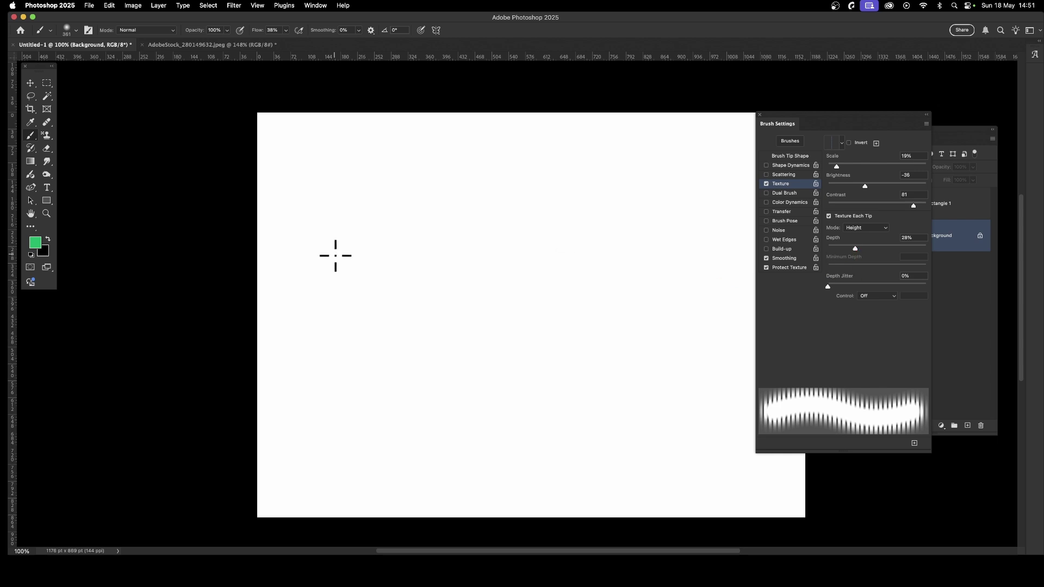
mouse_move(333, 254)
mouse_down()
mouse_move(381, 234)
mouse_move(536, 243)
mouse_move(340, 269)
mouse_up()
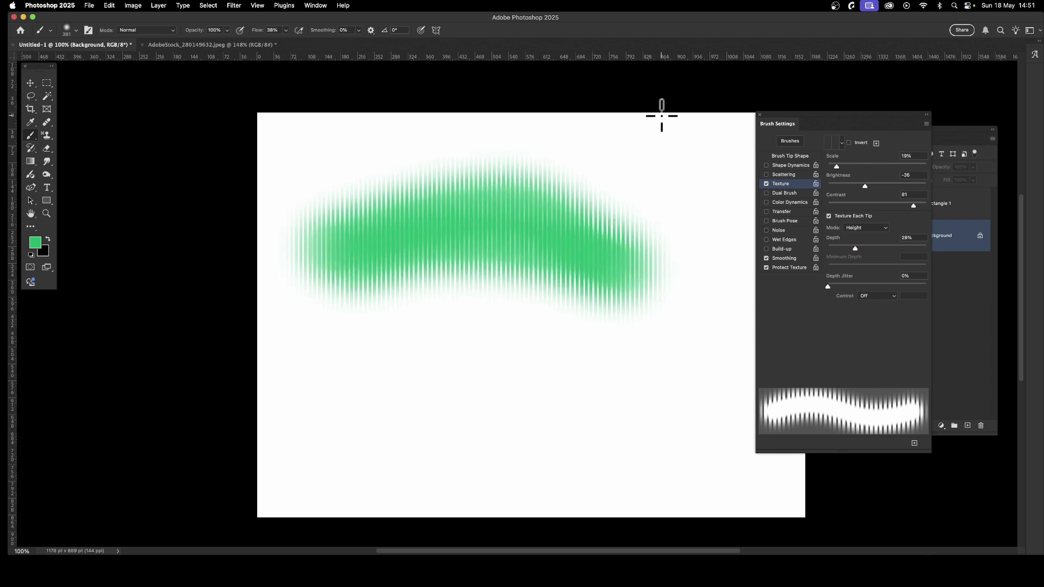
key(super+z)
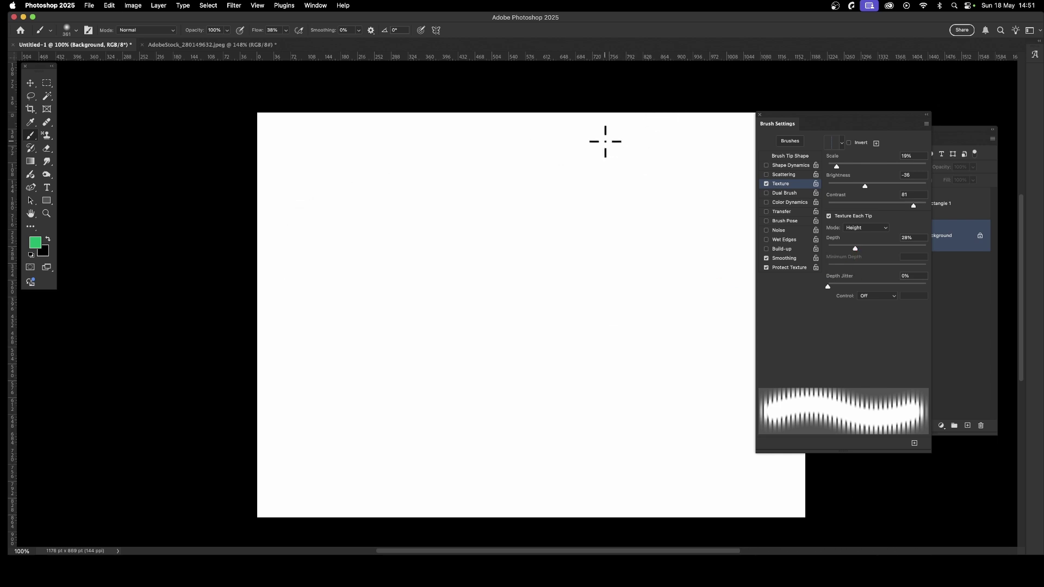
Step: Set the texture Depth to 6% and keep the texture Mode at Height
drag(860, 252, 834, 249)
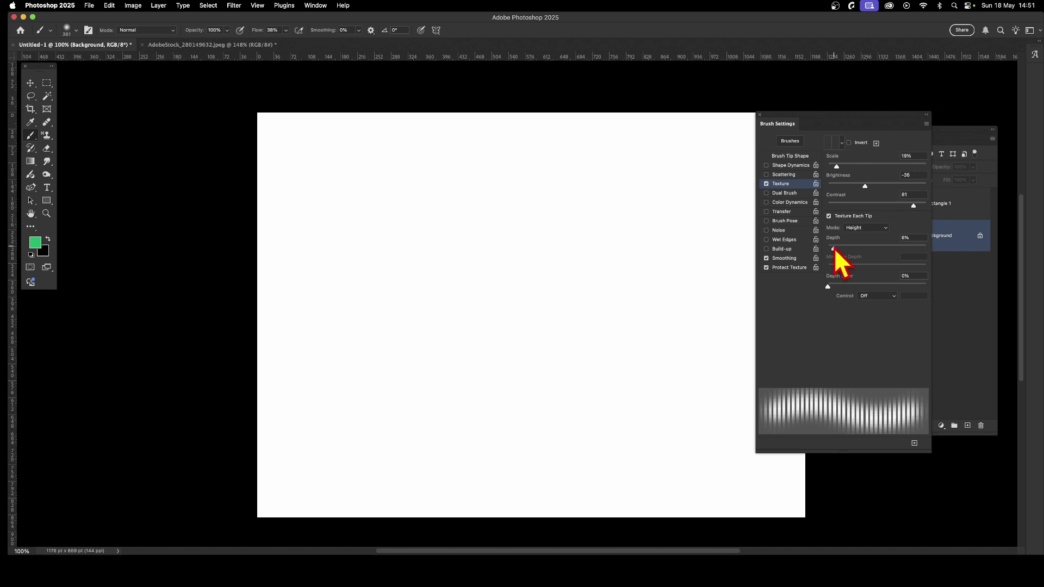
drag(835, 249, 834, 250)
click(867, 229)
click(866, 229)
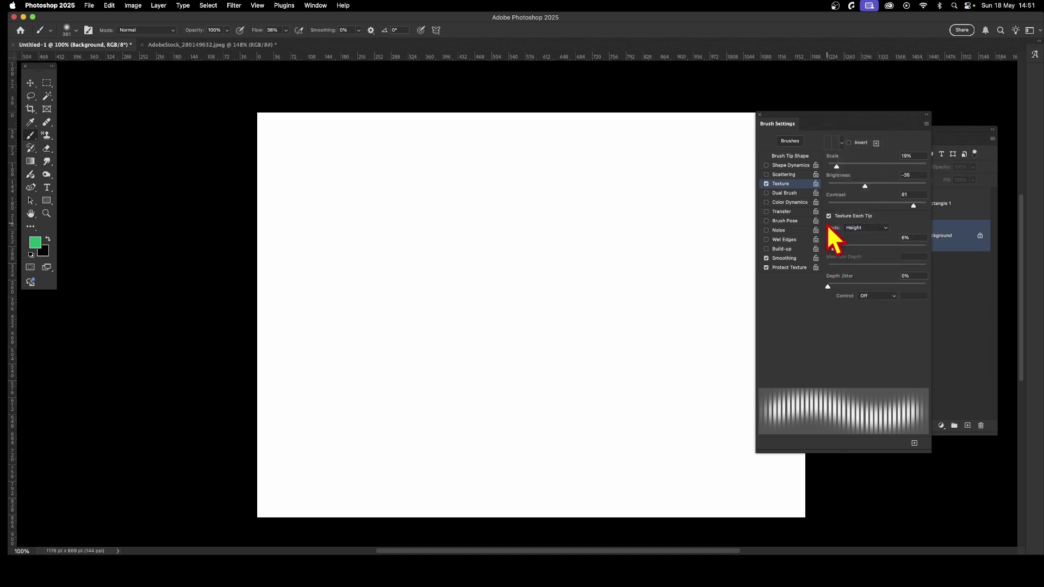
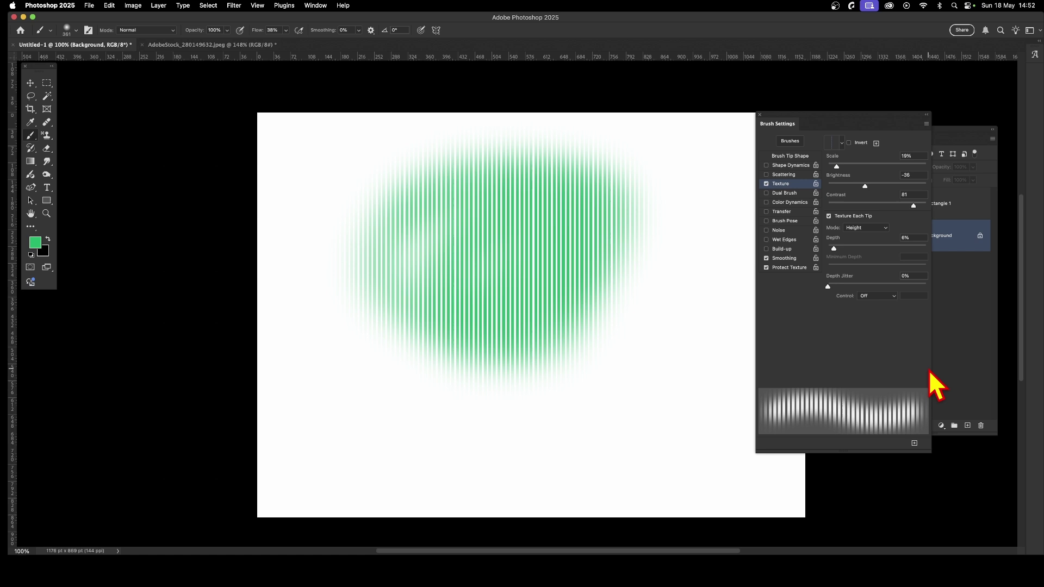
Step: Undo the green test stroke, select the Rectangle 1 layer and make it visible
key(super+z)
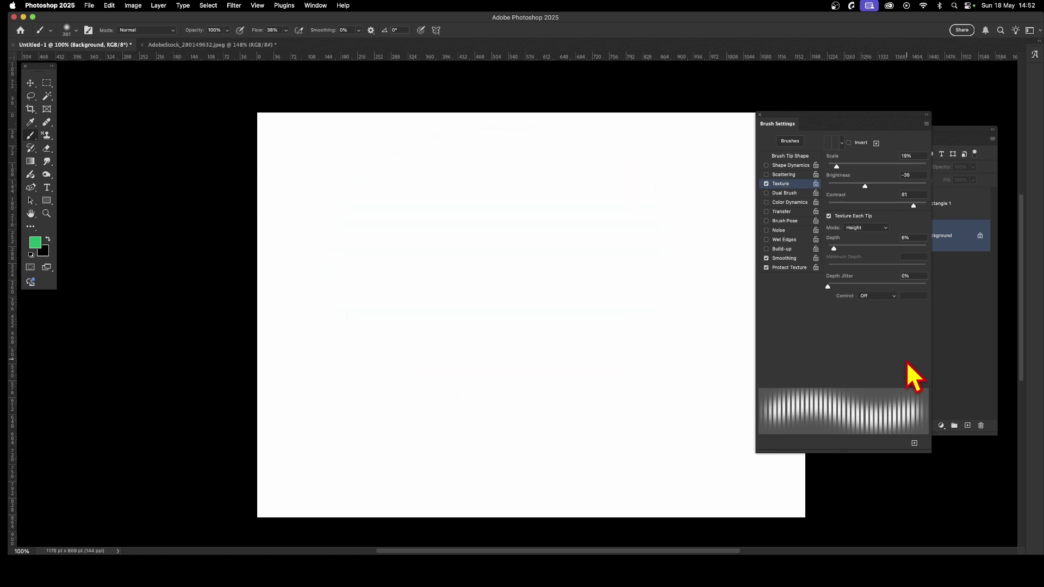
click(986, 302)
click(947, 211)
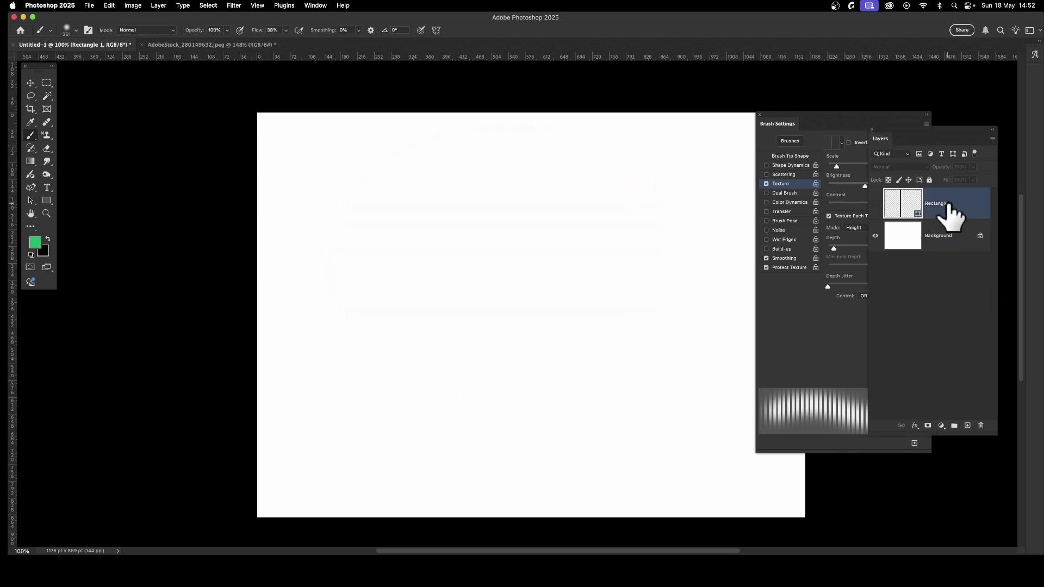
click(875, 203)
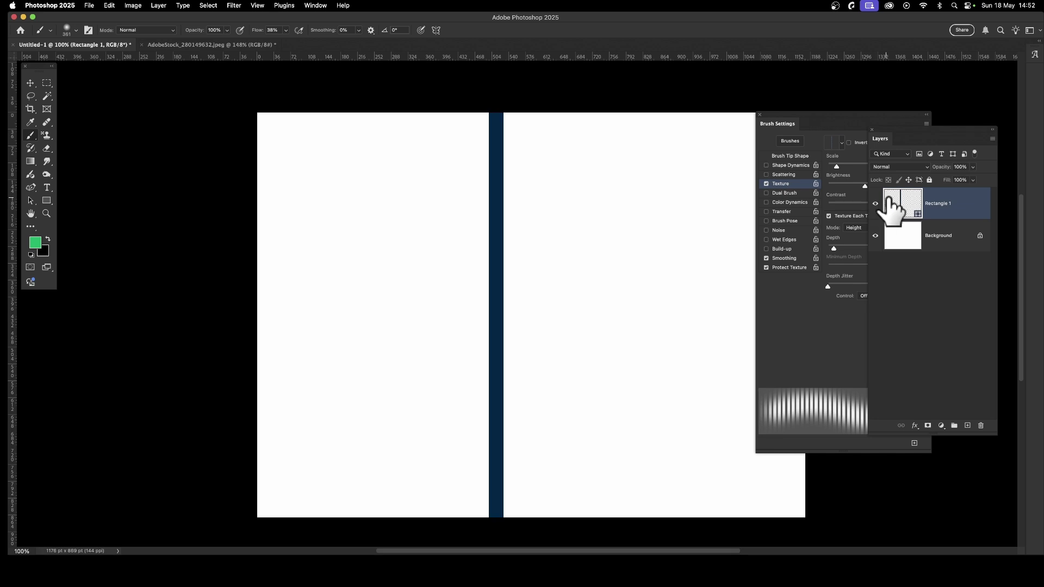
Step: Rotate the vertical bar 90° and stretch it horizontally across the full width of the canvas
click(30, 83)
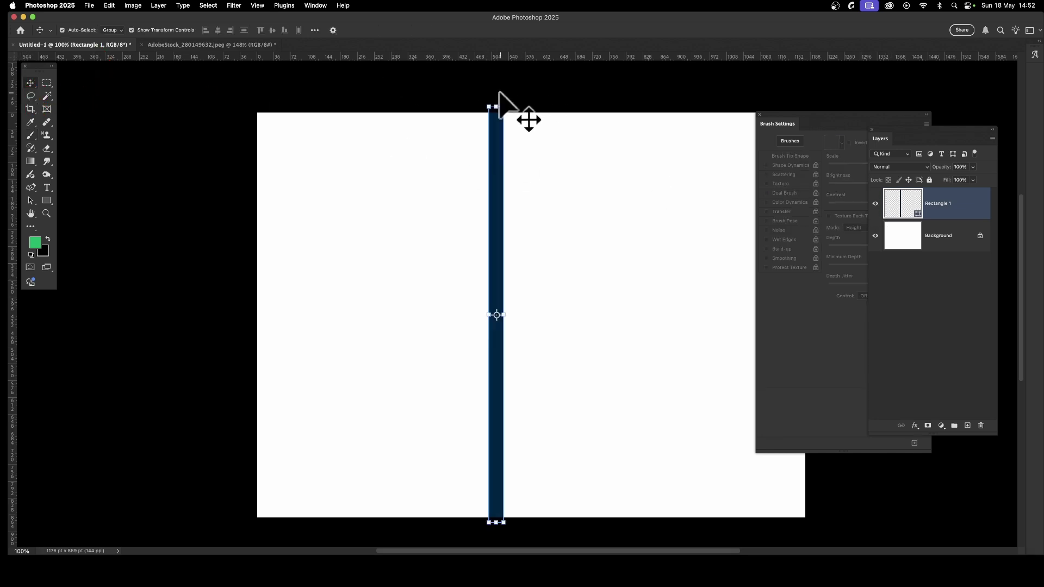
drag(502, 100, 714, 313)
drag(629, 321, 594, 329)
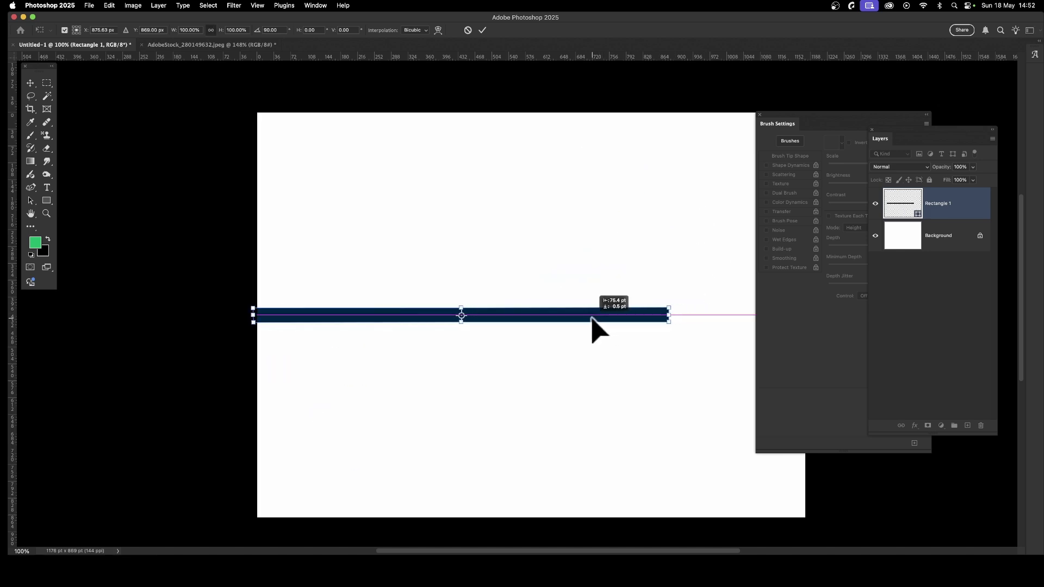
drag(668, 315, 819, 315)
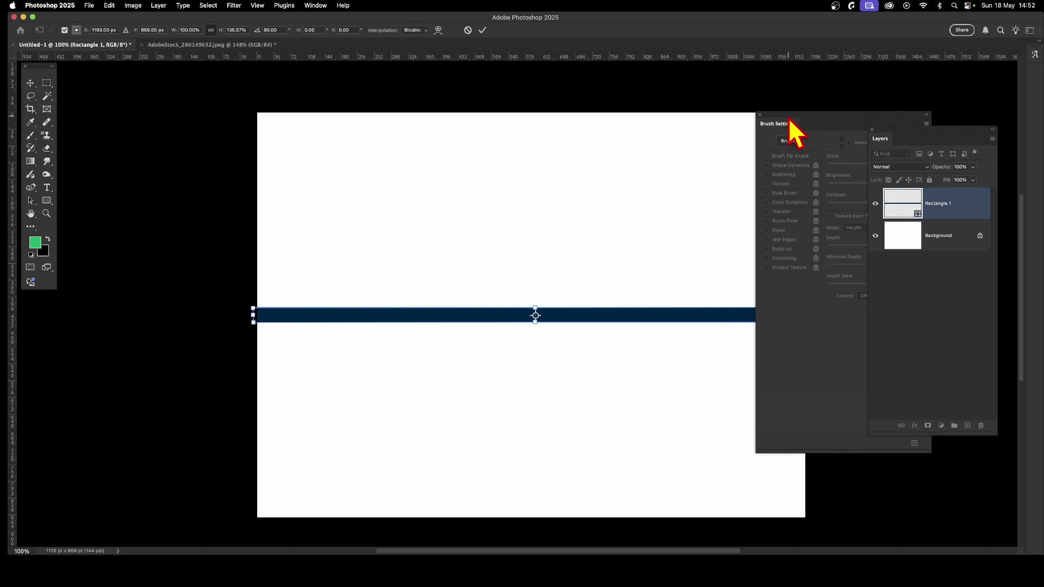
drag(792, 126, 856, 117)
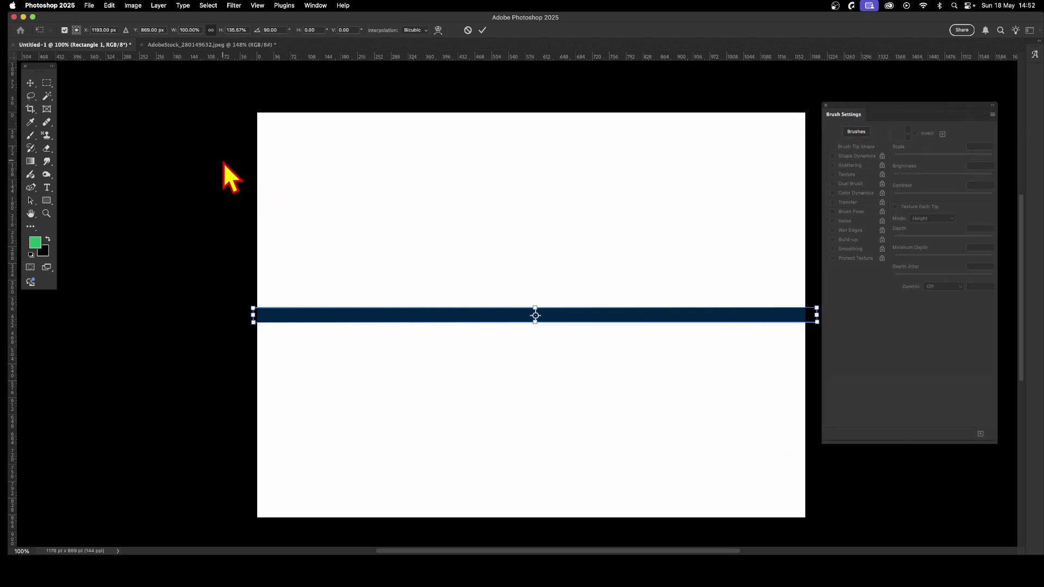
click(482, 30)
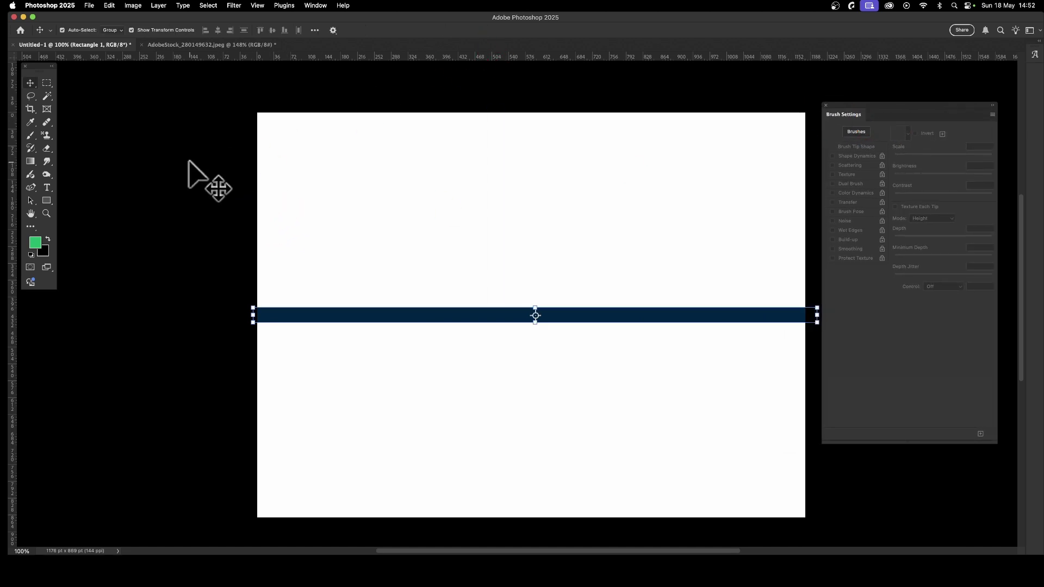
Step: Make a rectangular marquee selection around the horizontal bar, spanning the canvas width with a thin white margin above and below
click(47, 83)
right_click(46, 84)
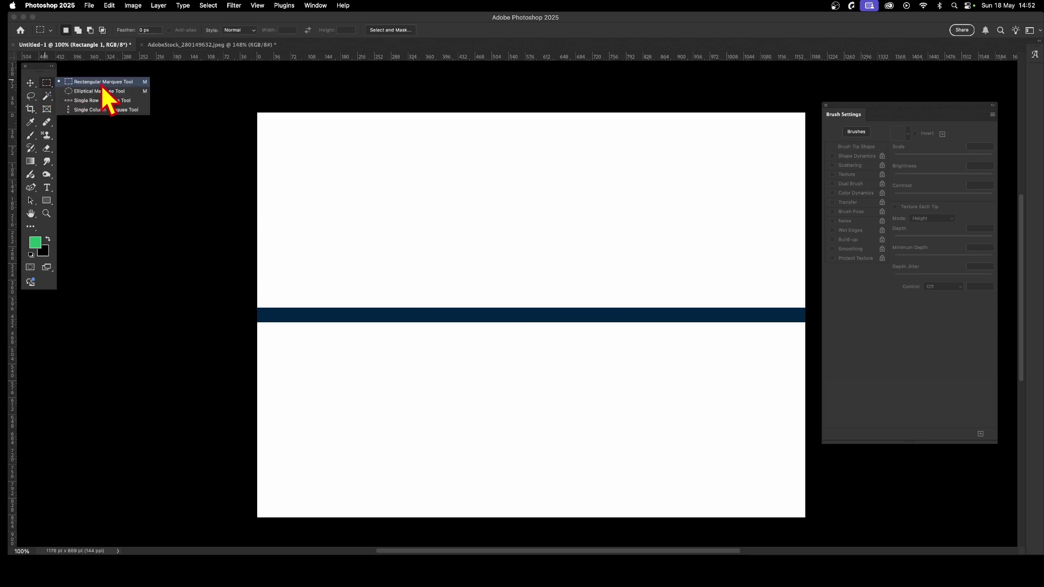
click(103, 84)
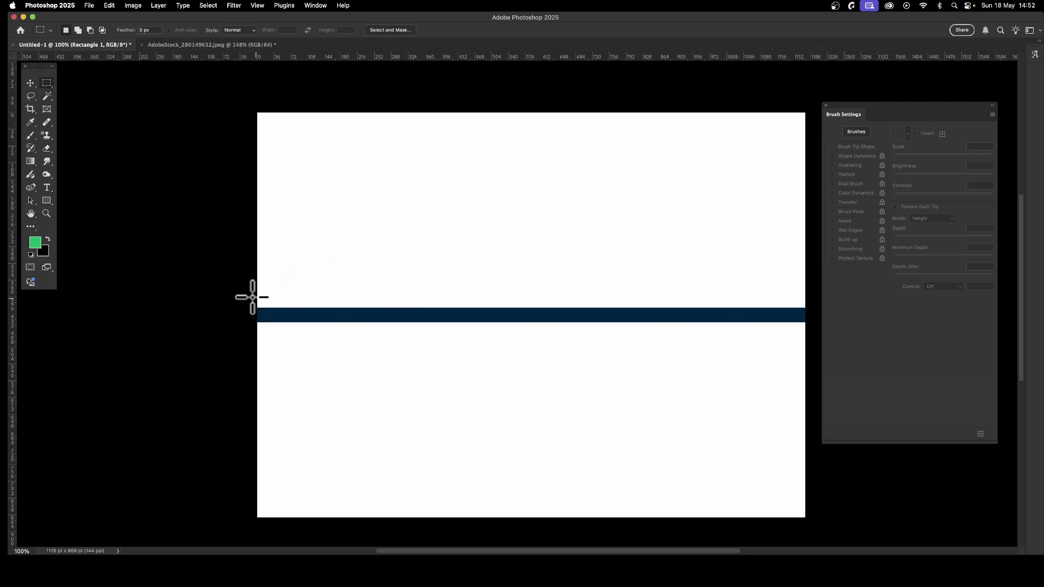
drag(254, 297, 806, 336)
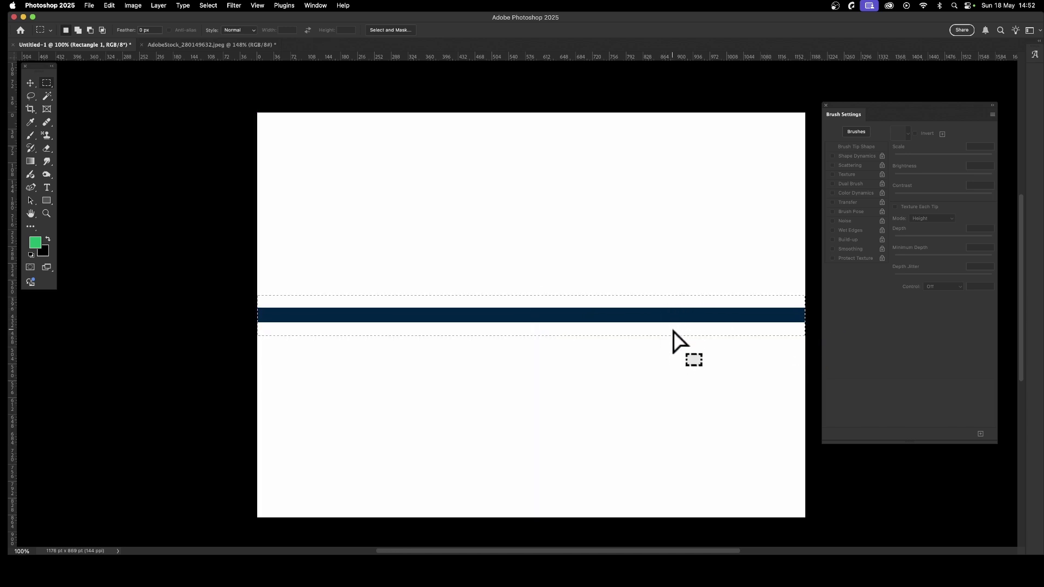
key(super+t)
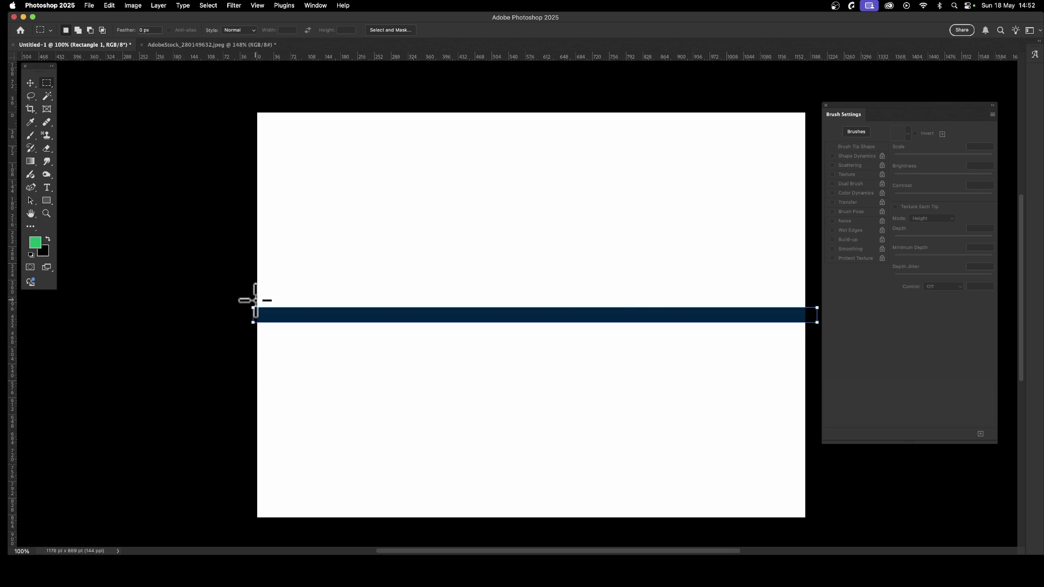
drag(254, 300, 807, 333)
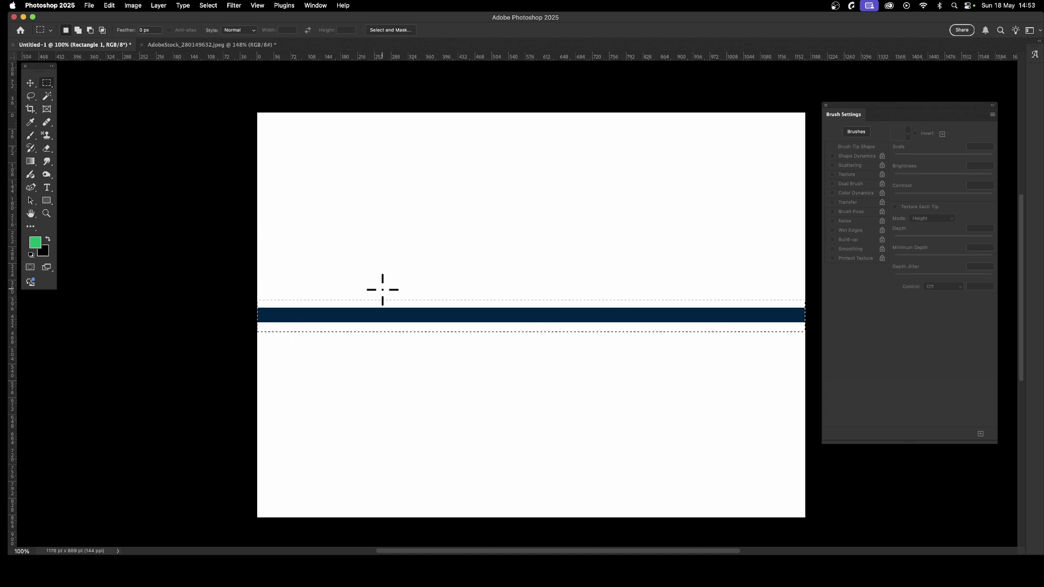
Step: Define the selected horizontal bar as a pattern under the default name
click(109, 5)
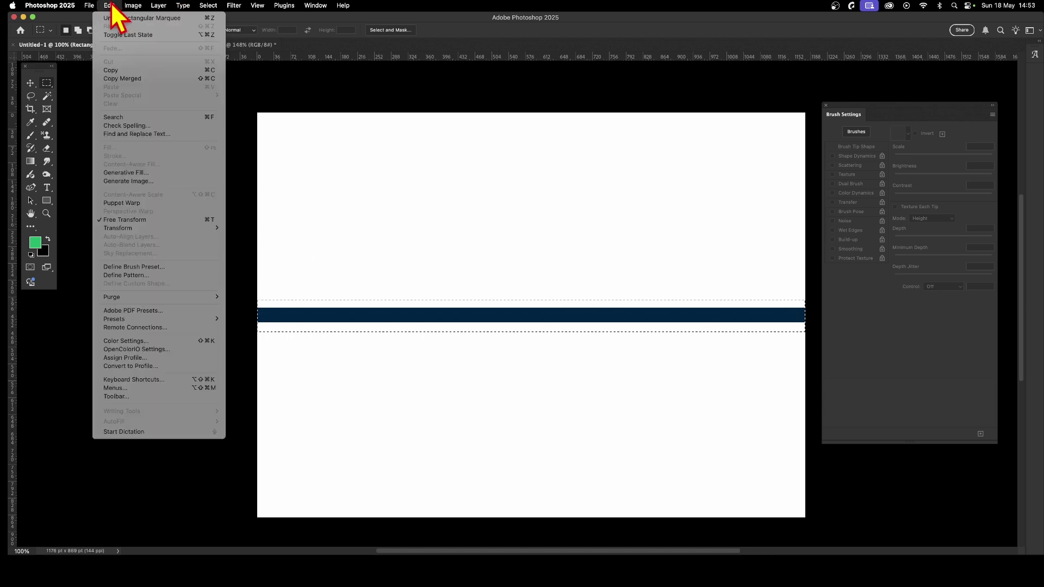
click(146, 276)
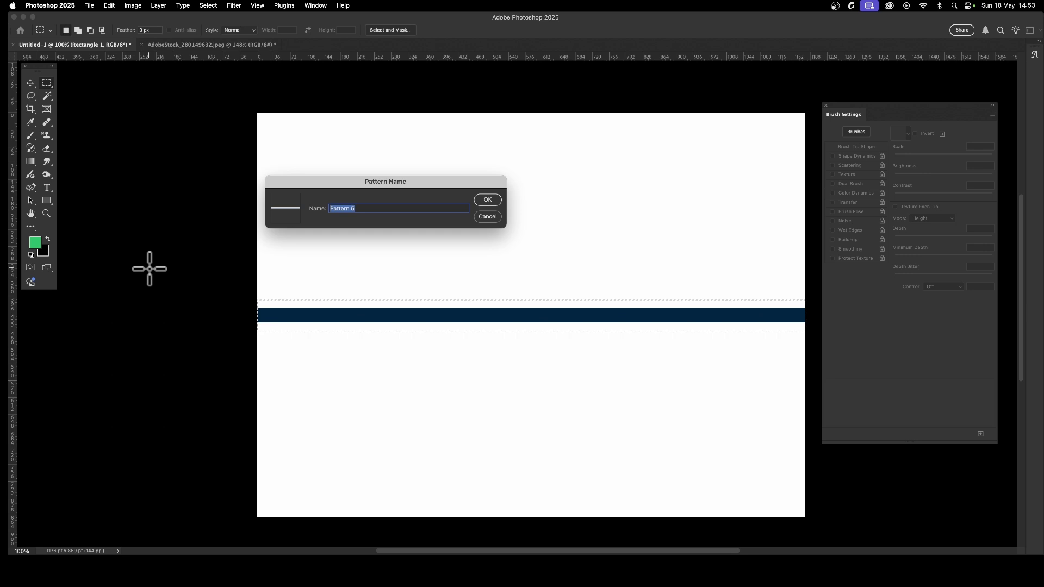
click(490, 201)
click(315, 6)
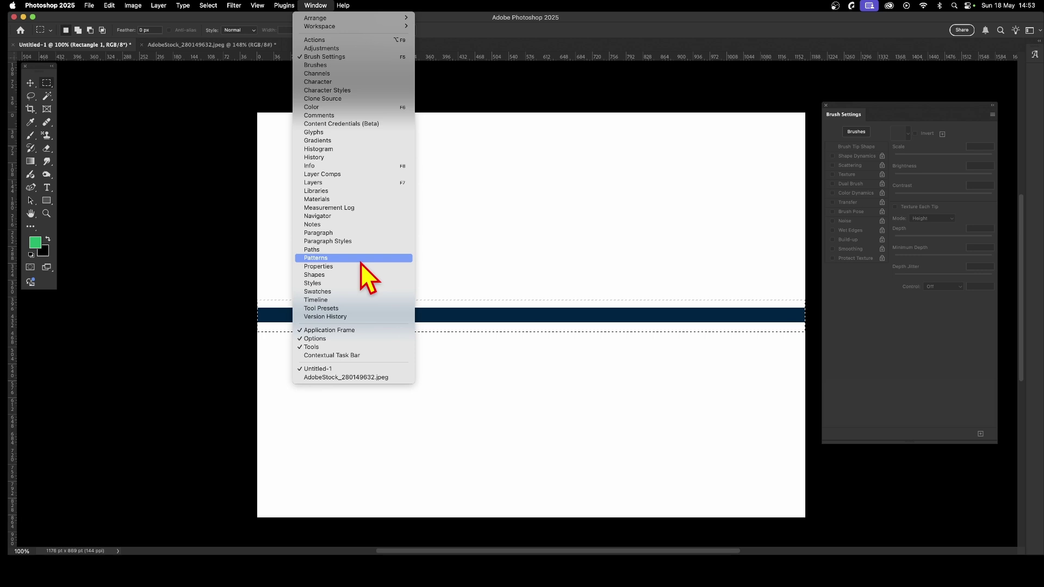
click(690, 298)
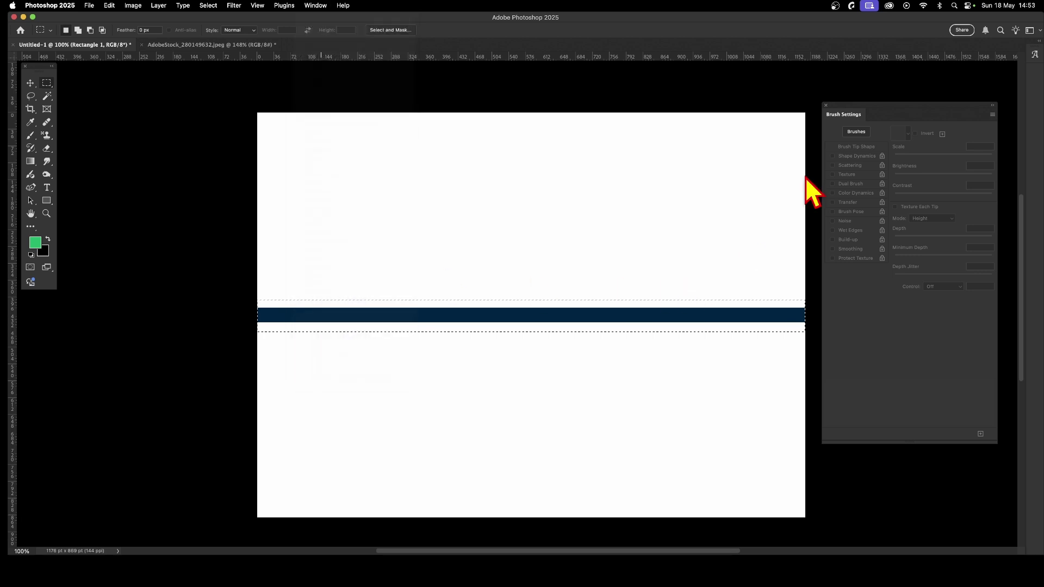
Step: With the Brush tool active, set the texture Scale to 20% and the texture pattern to the newly defined horizontal bar
drag(862, 111, 784, 104)
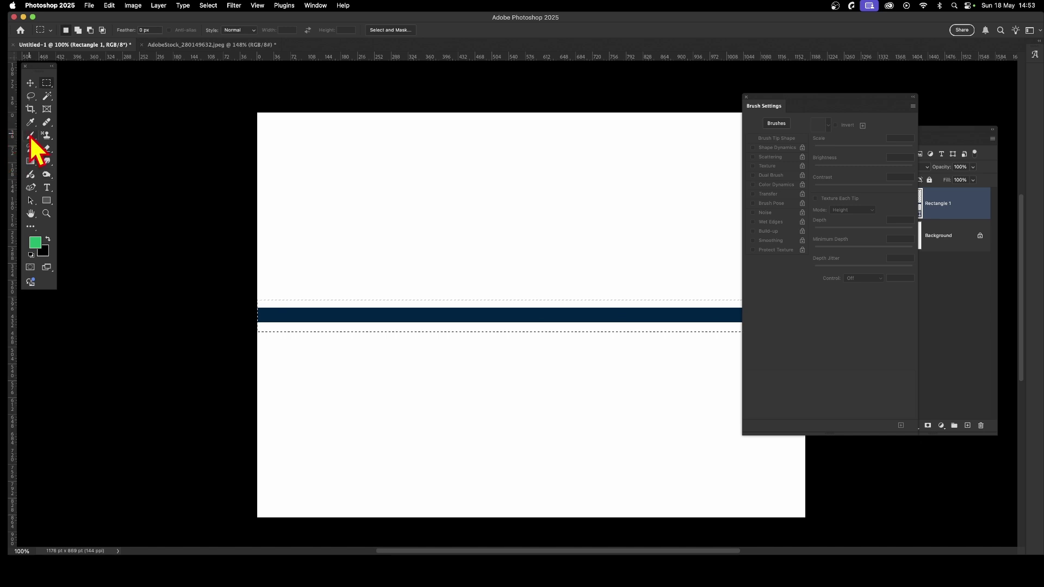
drag(30, 135, 100, 136)
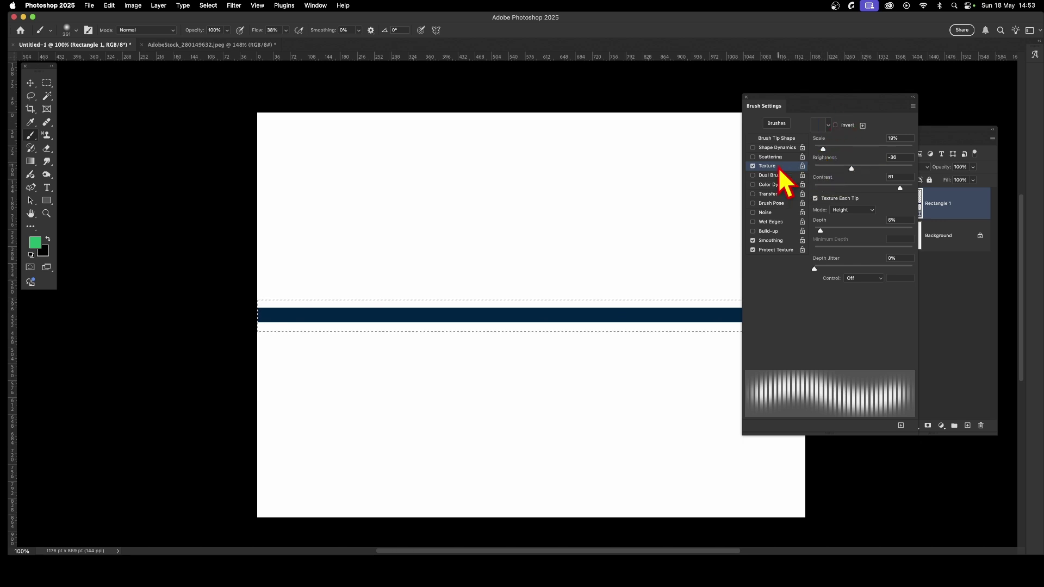
drag(823, 149, 823, 149)
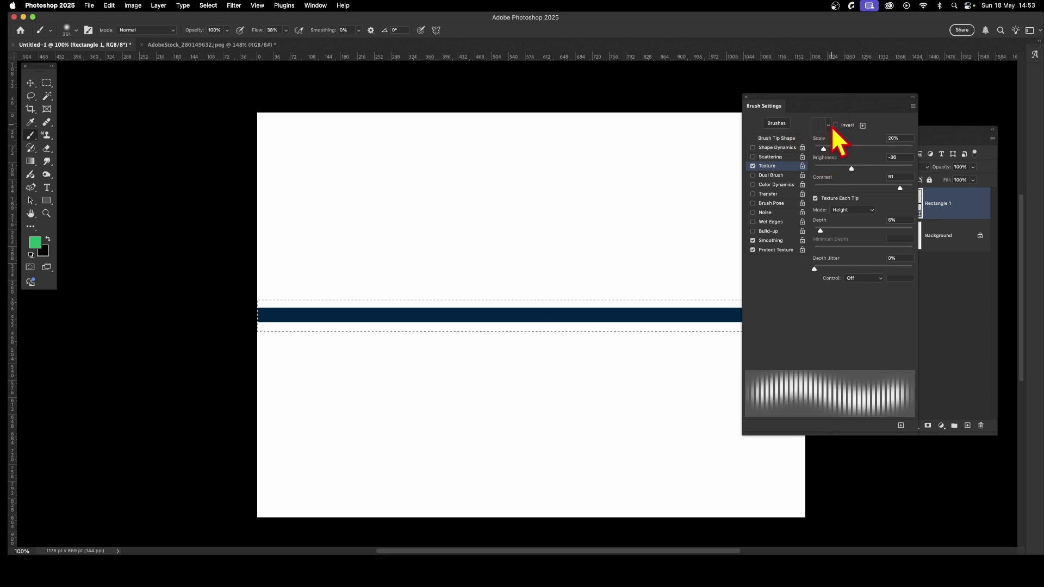
click(830, 127)
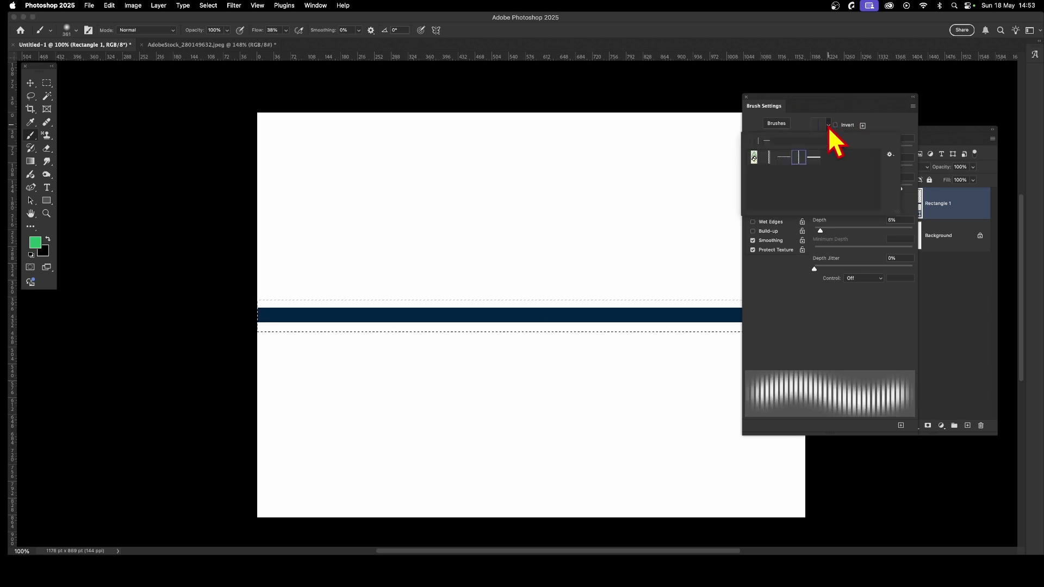
click(814, 158)
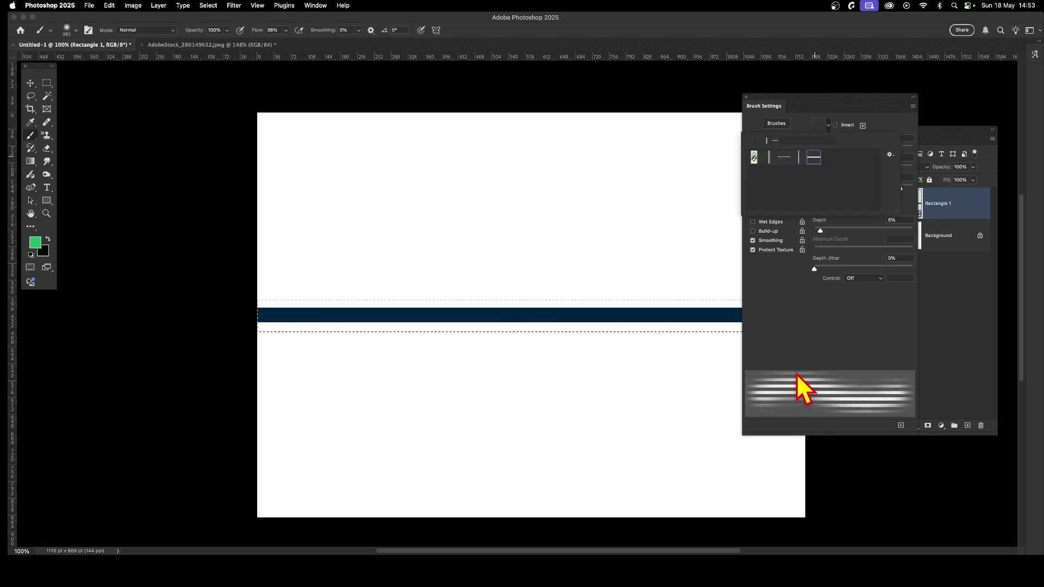
click(844, 104)
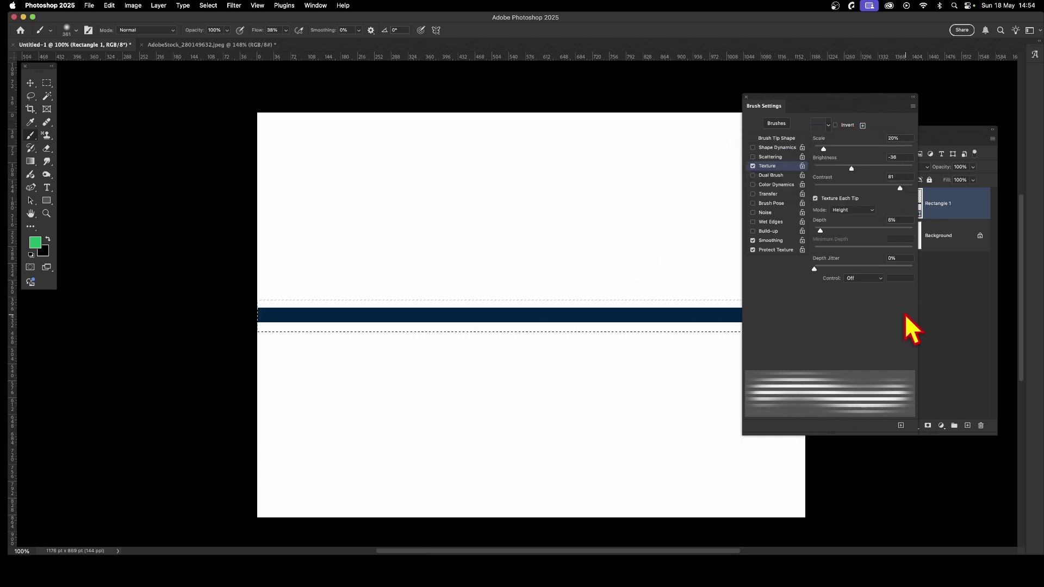
Step: Hide the Rectangle 1 layer and clear the selection around the bar
click(977, 299)
click(876, 203)
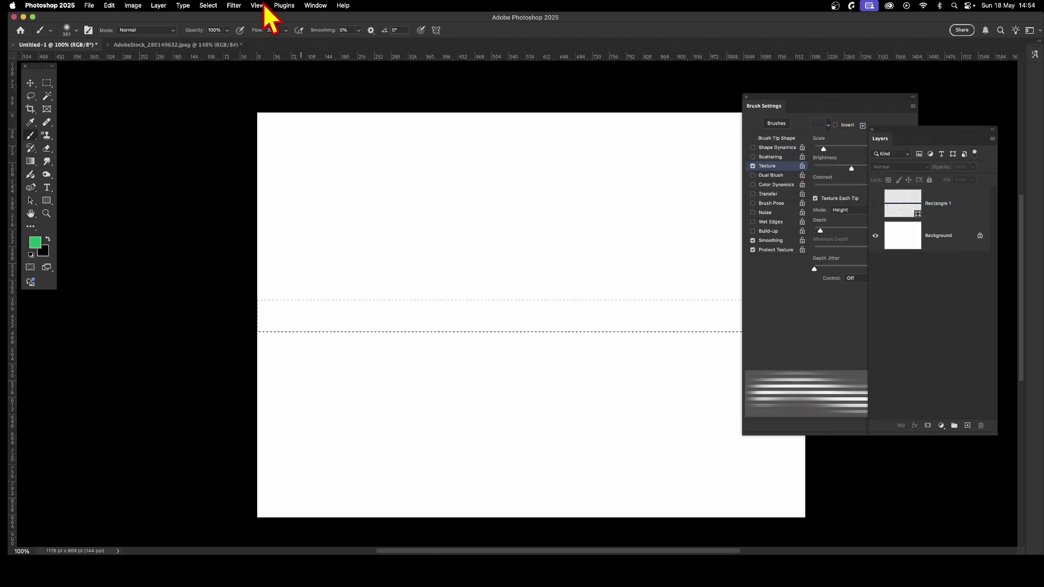
click(208, 5)
click(216, 27)
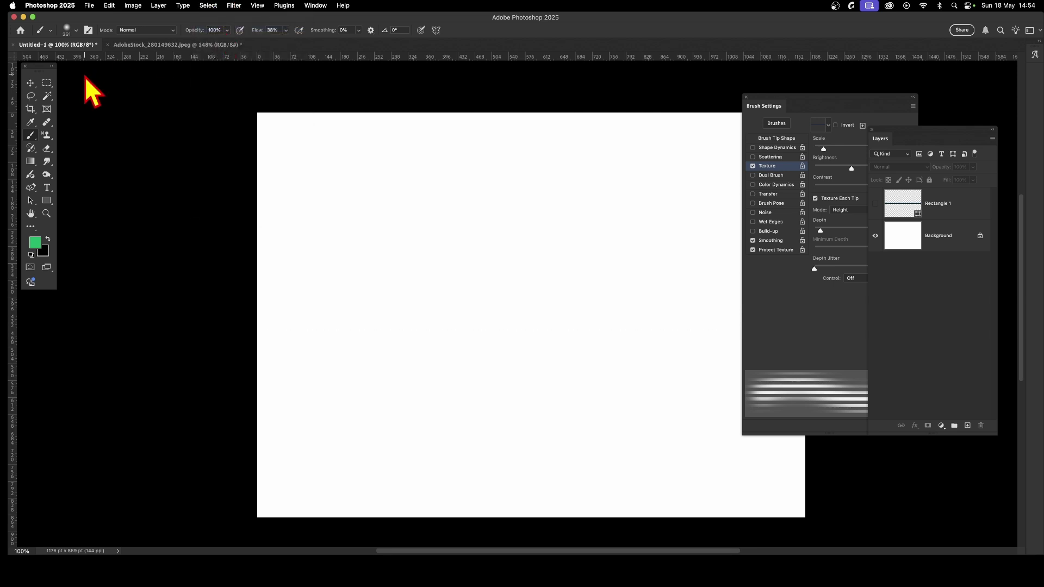
Step: Paint green horizontal-line strokes on a new layer at texture Scales of 20%, 43% and 10% in different areas of the canvas
mouse_move(616, 247)
mouse_down()
mouse_move(567, 334)
mouse_move(535, 325)
mouse_move(597, 307)
mouse_move(546, 288)
mouse_move(591, 243)
mouse_move(598, 202)
mouse_move(631, 215)
mouse_move(597, 225)
mouse_move(564, 253)
mouse_move(537, 224)
mouse_move(525, 238)
mouse_move(587, 222)
mouse_move(604, 232)
mouse_move(532, 302)
mouse_move(530, 328)
mouse_move(563, 408)
mouse_move(466, 401)
mouse_up()
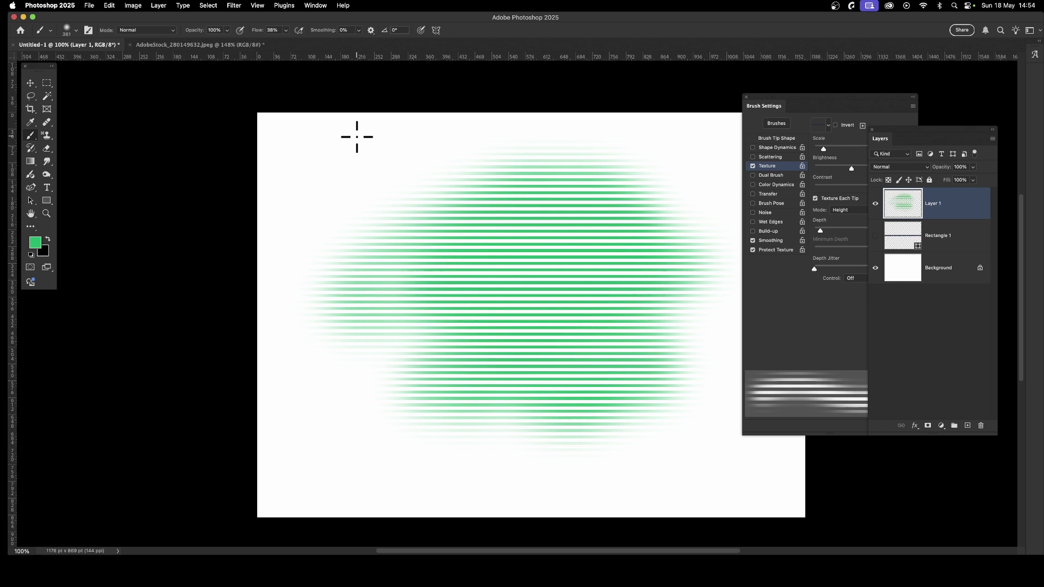
drag(824, 148, 835, 148)
mouse_move(439, 207)
mouse_down()
mouse_move(331, 237)
mouse_move(363, 208)
mouse_move(347, 204)
mouse_move(395, 212)
mouse_move(443, 190)
mouse_move(507, 206)
mouse_move(442, 235)
mouse_up()
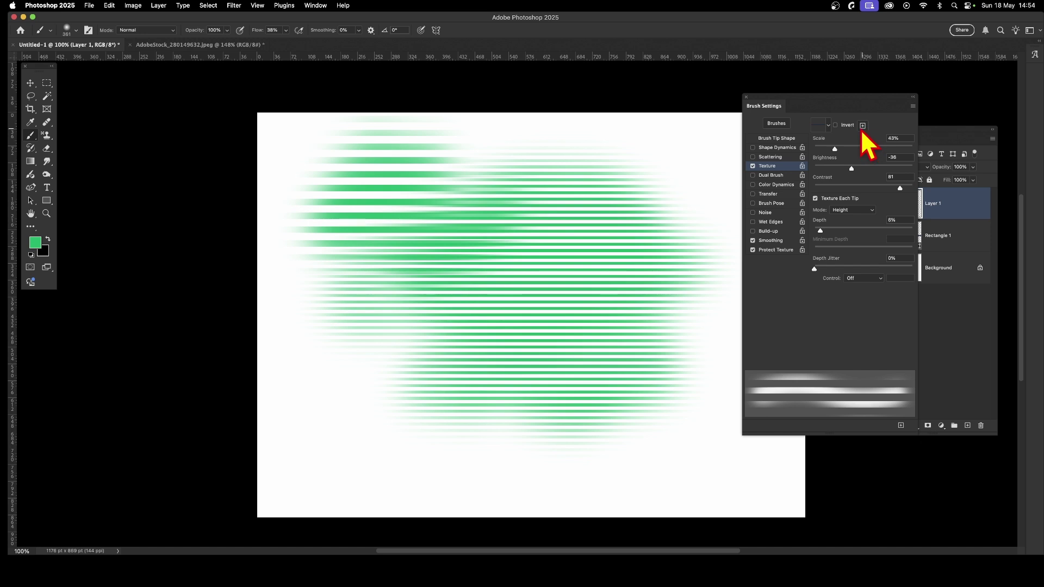
mouse_move(694, 142)
mouse_down()
mouse_move(694, 204)
mouse_move(644, 181)
mouse_up()
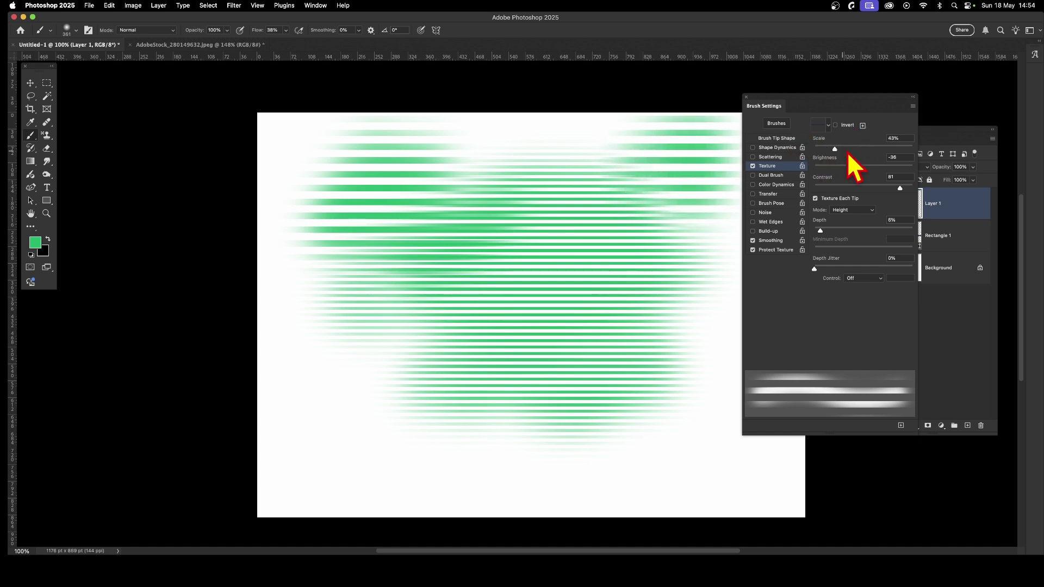
drag(835, 149, 819, 151)
mouse_move(655, 422)
mouse_down()
mouse_move(687, 398)
mouse_move(643, 416)
mouse_move(581, 412)
mouse_move(523, 448)
mouse_move(448, 445)
mouse_move(408, 411)
mouse_up()
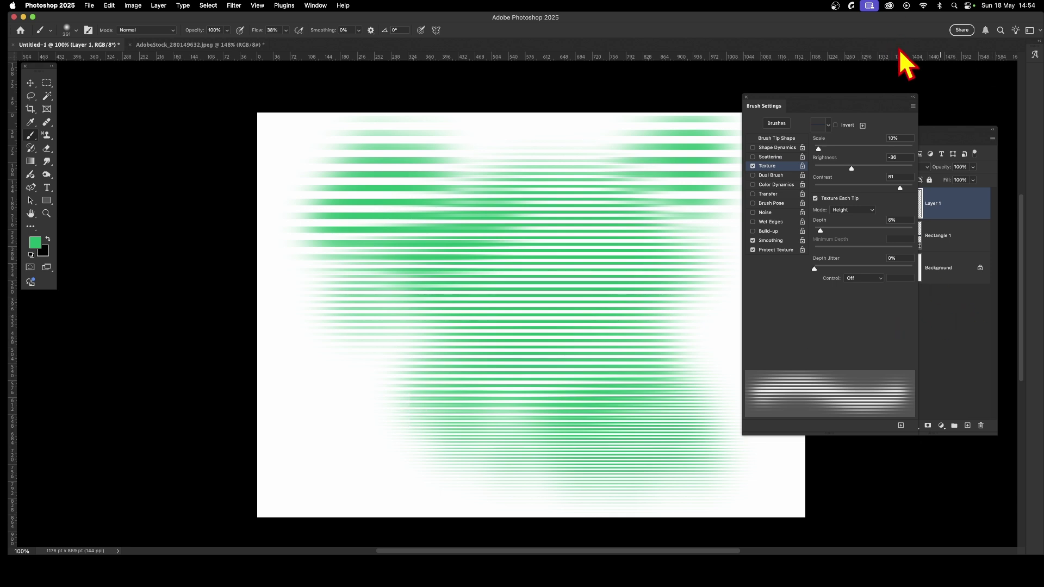
Step: Switch the brush texture to the vertical bar pattern and set its Scale to 27%, trying green test strokes and undoing them
click(830, 125)
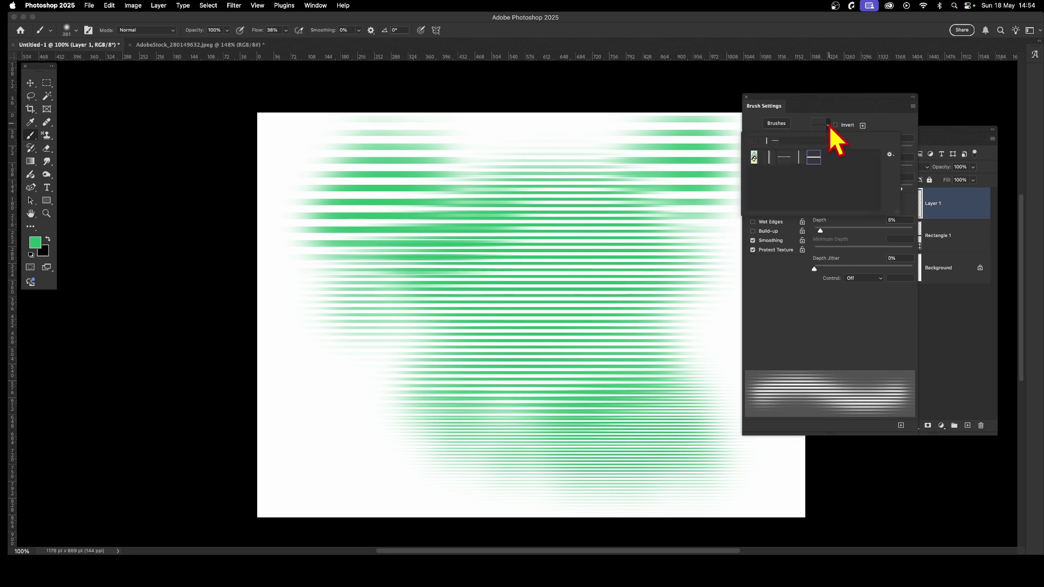
click(799, 157)
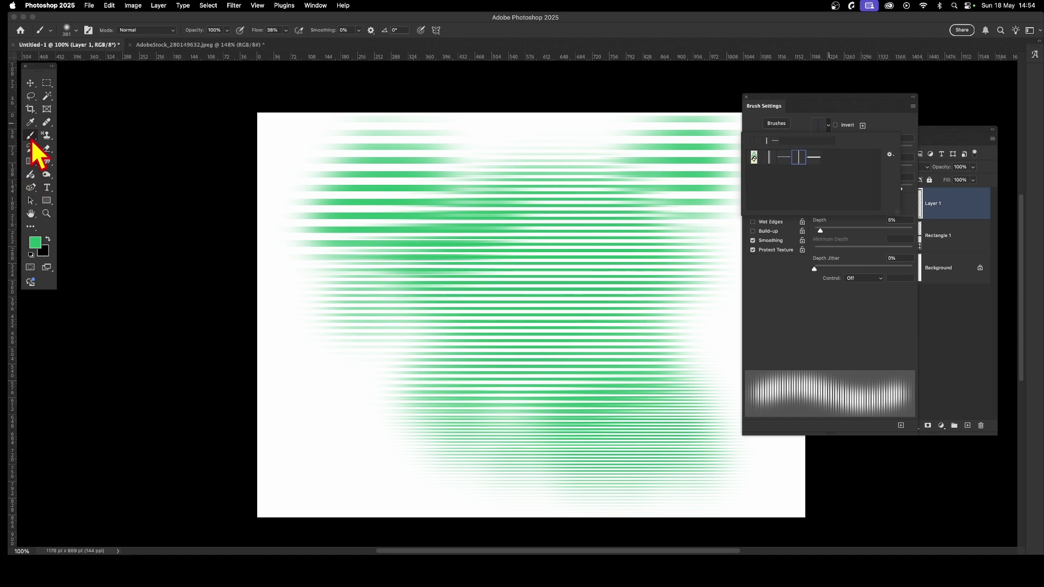
click(448, 152)
mouse_move(544, 218)
mouse_down()
mouse_move(561, 306)
mouse_move(571, 162)
mouse_move(550, 163)
mouse_move(547, 209)
mouse_move(494, 224)
mouse_move(446, 257)
mouse_move(435, 161)
mouse_up()
key(super+z)
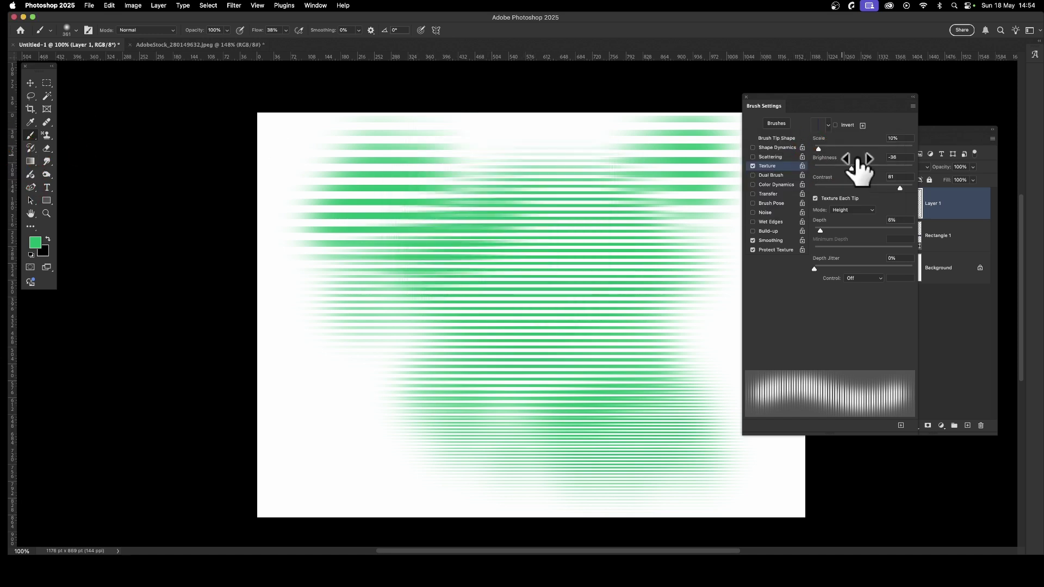
drag(819, 149, 828, 149)
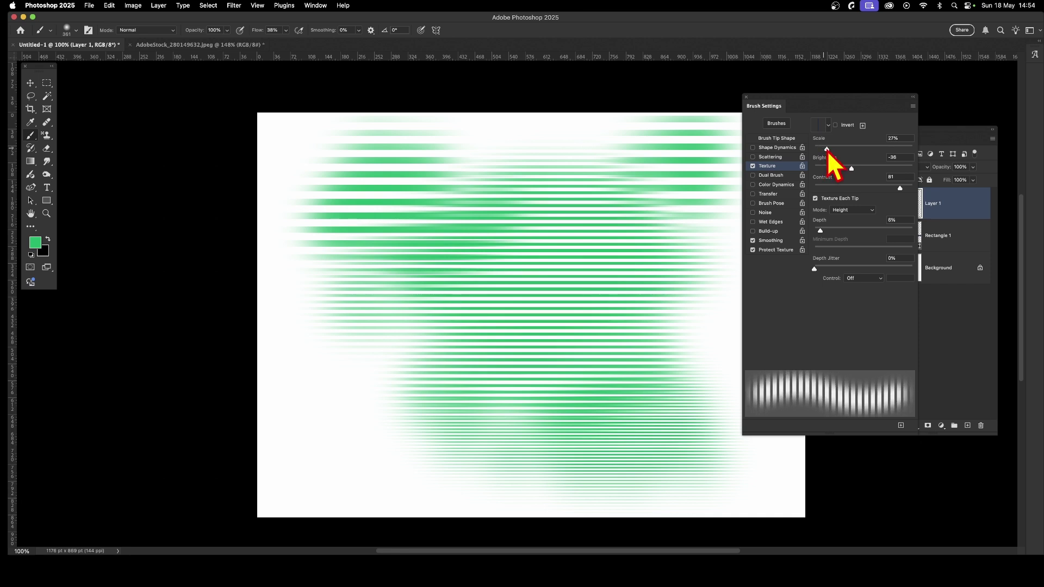
mouse_move(559, 288)
mouse_down()
mouse_move(544, 180)
mouse_move(572, 159)
mouse_move(527, 223)
mouse_move(404, 189)
mouse_move(417, 183)
mouse_move(317, 199)
mouse_move(329, 178)
mouse_move(311, 241)
mouse_move(358, 322)
mouse_move(345, 402)
mouse_up()
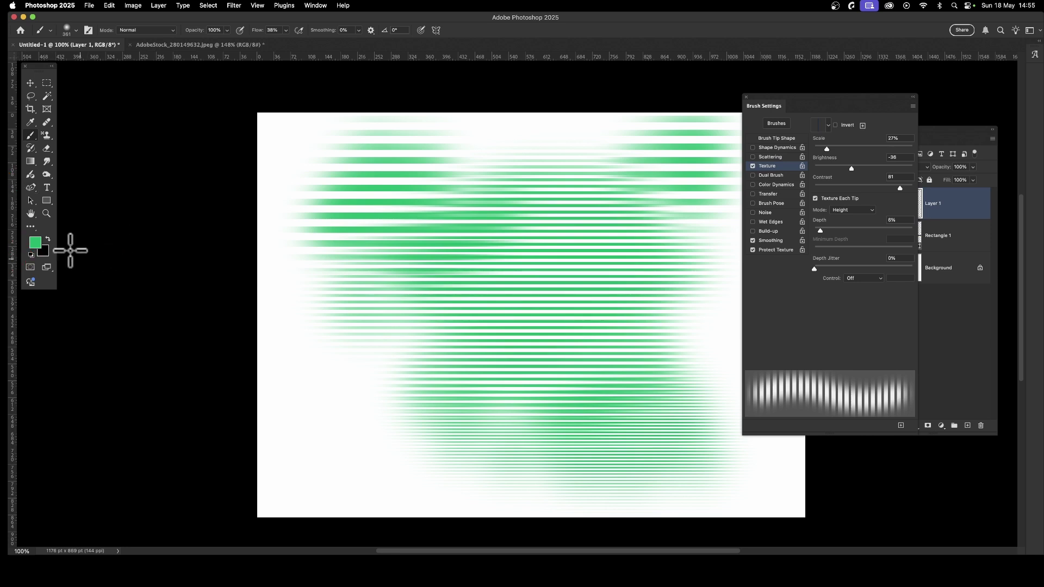
Step: Change the foreground color to a bright orange-red and paint vertical-line strokes over the green horizontal lines
click(36, 244)
click(400, 222)
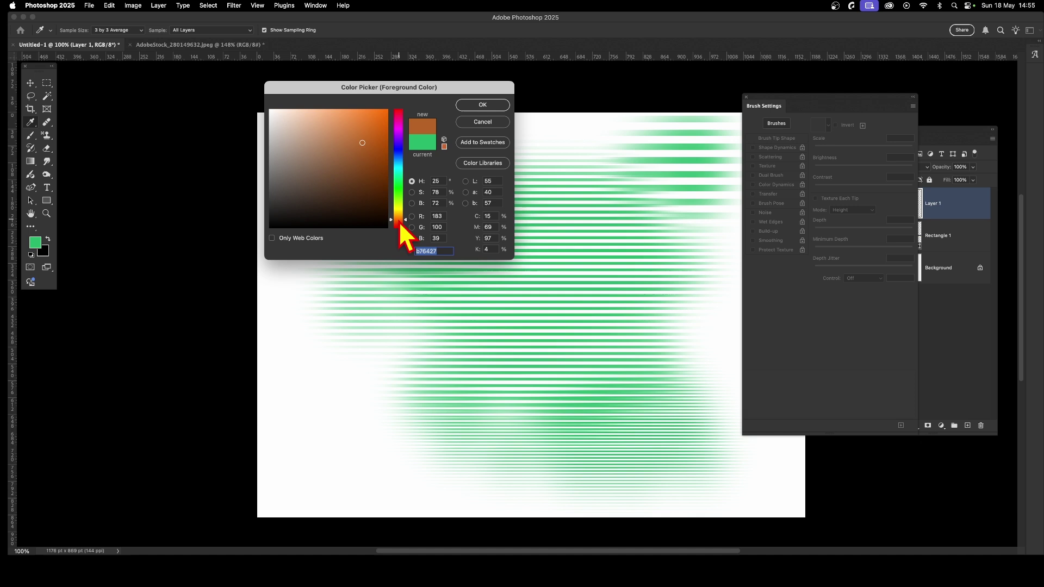
drag(378, 133, 395, 106)
click(483, 105)
key(b)
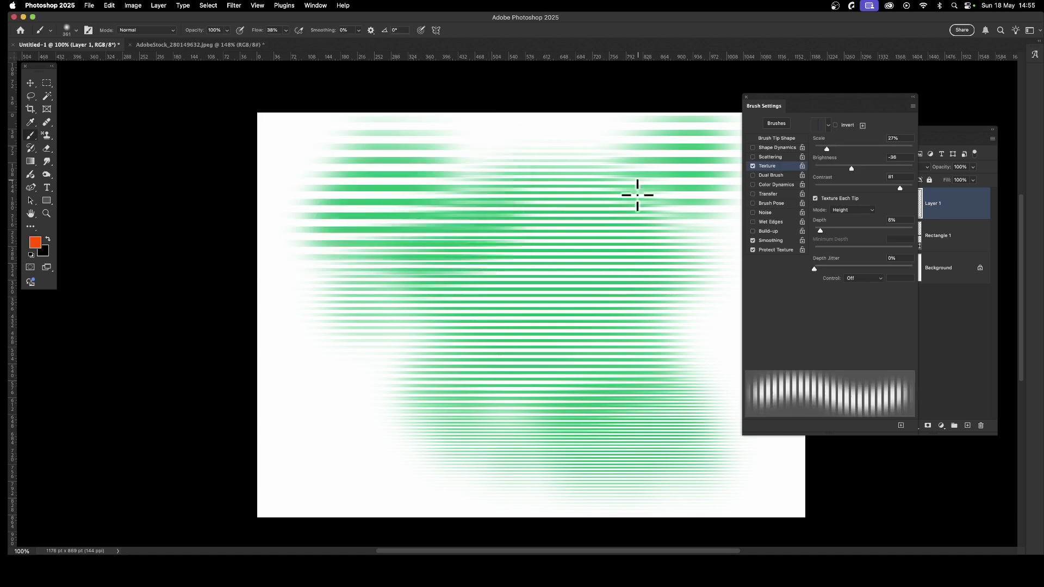
mouse_move(610, 198)
mouse_down()
mouse_move(565, 275)
mouse_move(563, 222)
mouse_move(601, 225)
mouse_move(558, 176)
mouse_move(537, 262)
mouse_up()
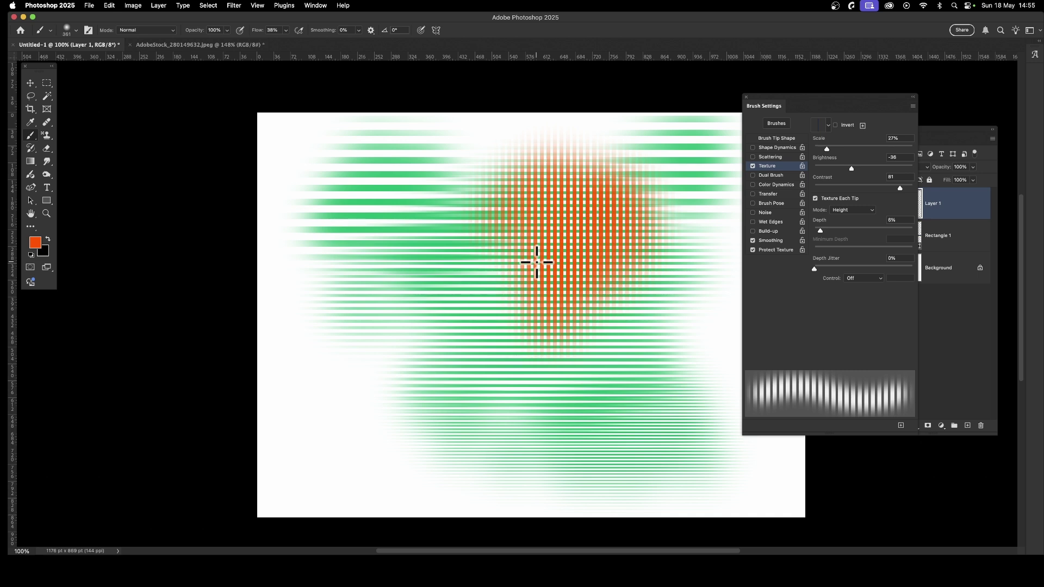
drag(537, 262, 541, 263)
Step: Undo the orange and green strokes and the creation of their layer to get back to a blank white canvas
key(super+z)
key(super+z)
key(super+z)
key(super+z)
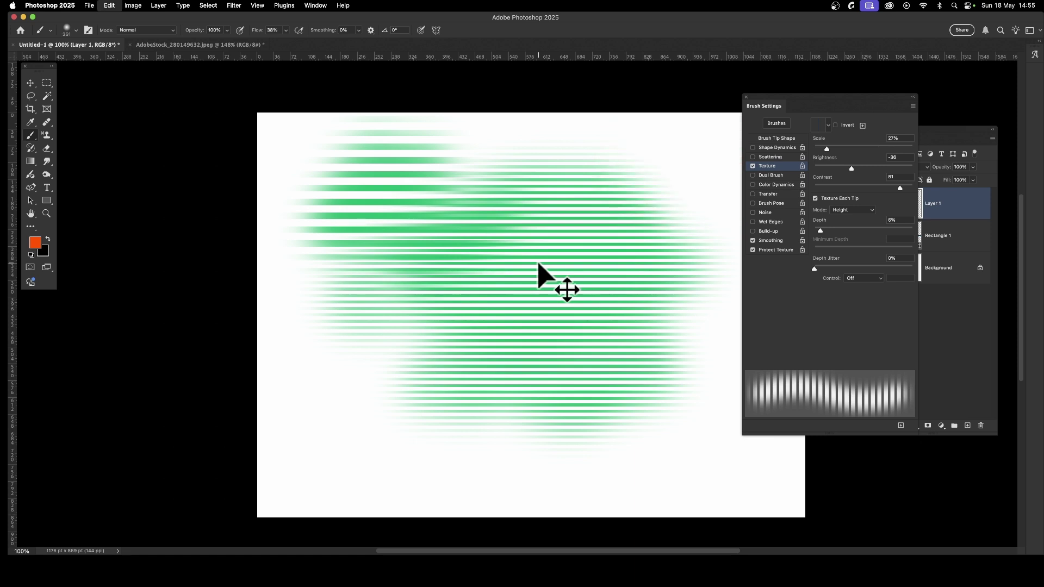
key(super+z)
key(super+z)
key(super+z)
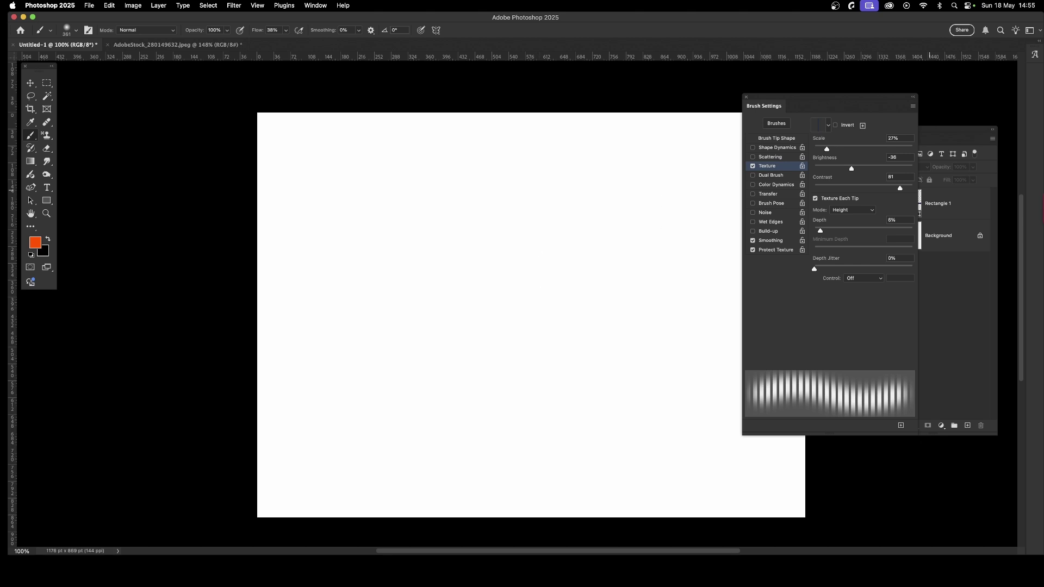
Step: Add a new layer and paint a large oval of orange-red vertical lines with the textured brush
mouse_move(941, 135)
mouse_down()
mouse_move(933, 140)
mouse_move(947, 130)
mouse_up()
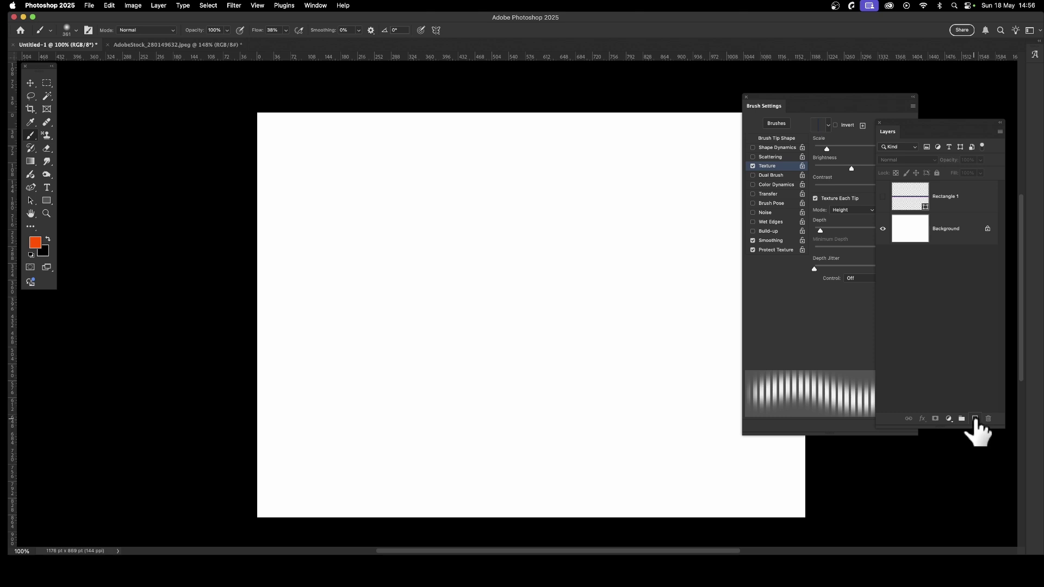
click(976, 419)
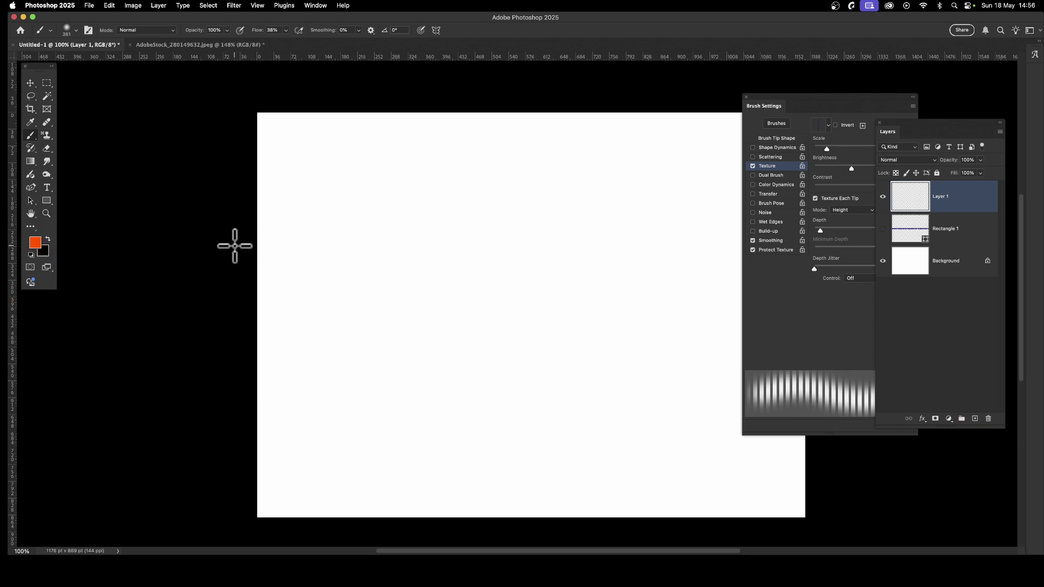
mouse_move(566, 207)
mouse_down()
mouse_move(459, 337)
mouse_move(485, 246)
mouse_move(568, 207)
mouse_move(525, 284)
mouse_move(523, 319)
mouse_move(541, 311)
mouse_move(483, 294)
mouse_move(445, 253)
mouse_move(448, 274)
mouse_move(527, 303)
mouse_move(487, 314)
mouse_move(516, 234)
mouse_move(604, 198)
mouse_move(566, 256)
mouse_move(596, 216)
mouse_move(436, 322)
mouse_move(427, 280)
mouse_up()
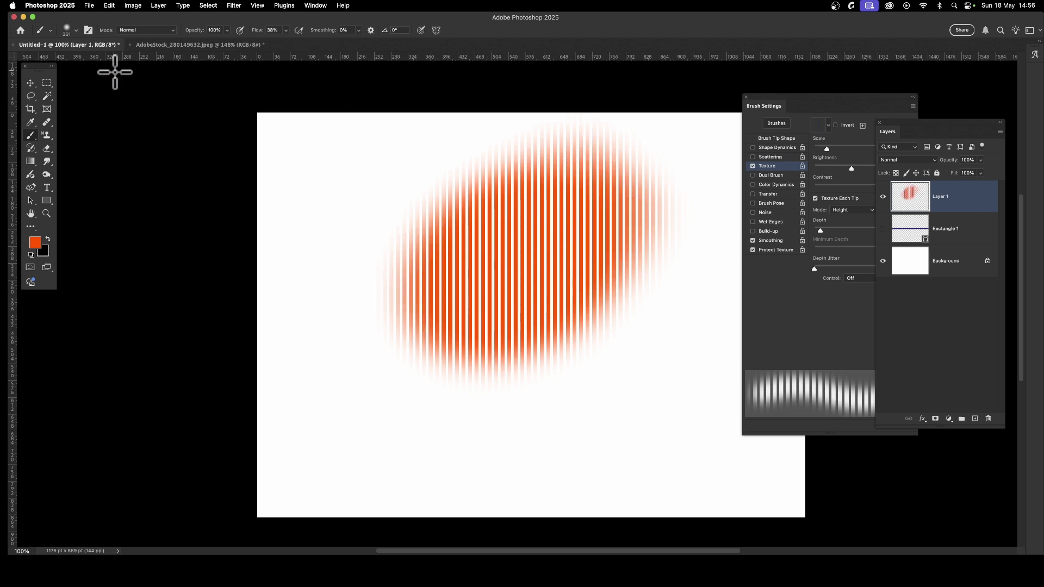
Step: Reposition the painted orange line shape with the Move tool, placing it slightly left of the canvas centre
click(30, 83)
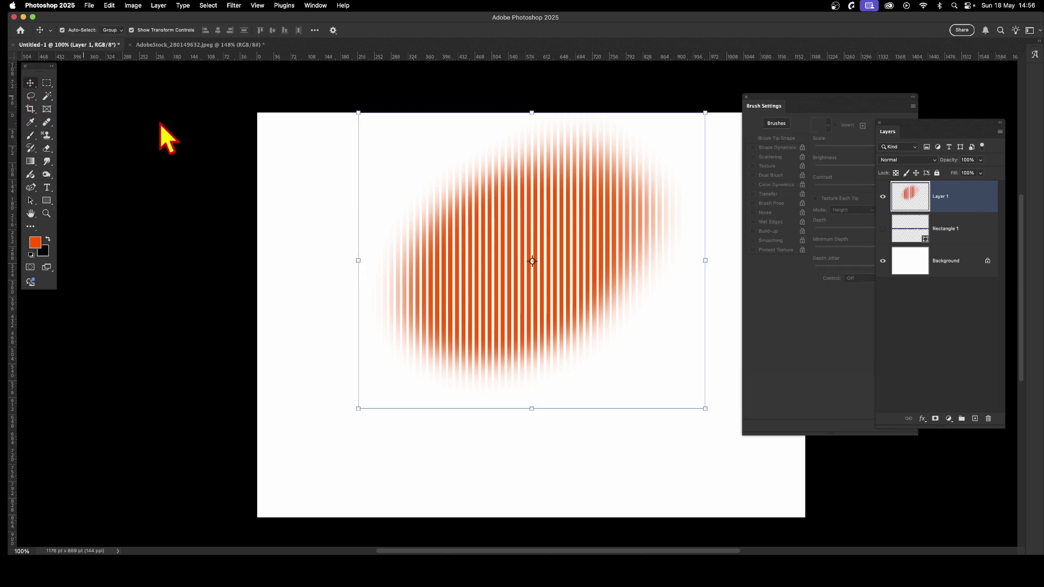
mouse_move(652, 240)
mouse_down()
mouse_move(597, 362)
mouse_move(590, 275)
mouse_move(706, 280)
mouse_move(448, 203)
mouse_move(471, 233)
mouse_move(461, 222)
mouse_up()
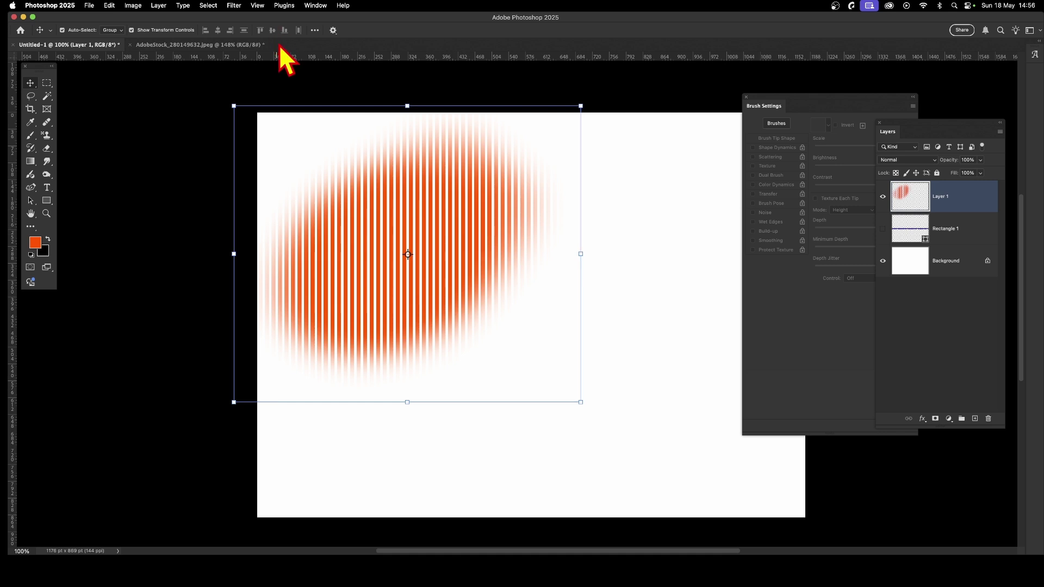
click(159, 5)
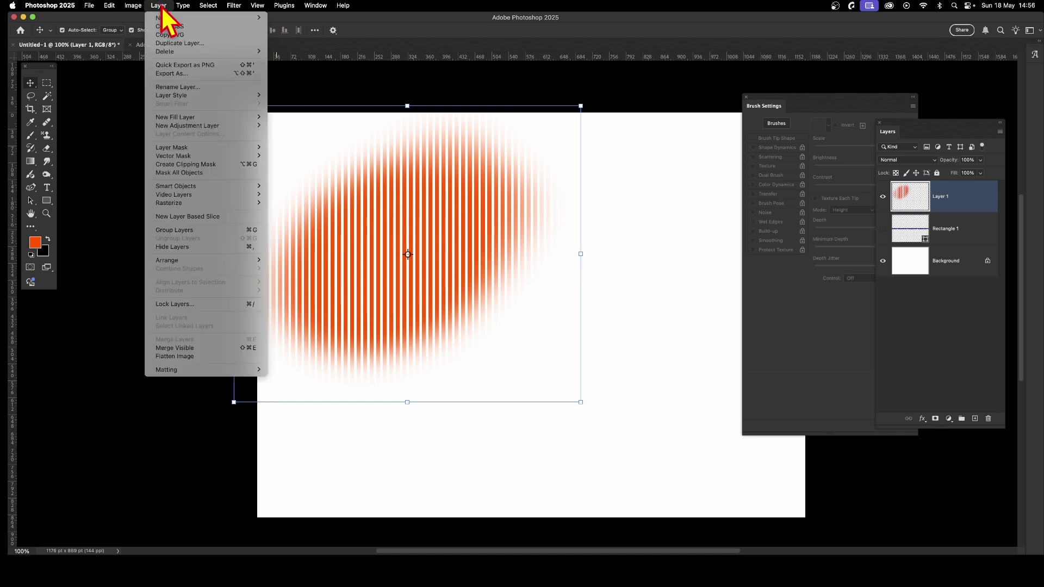
click(710, 174)
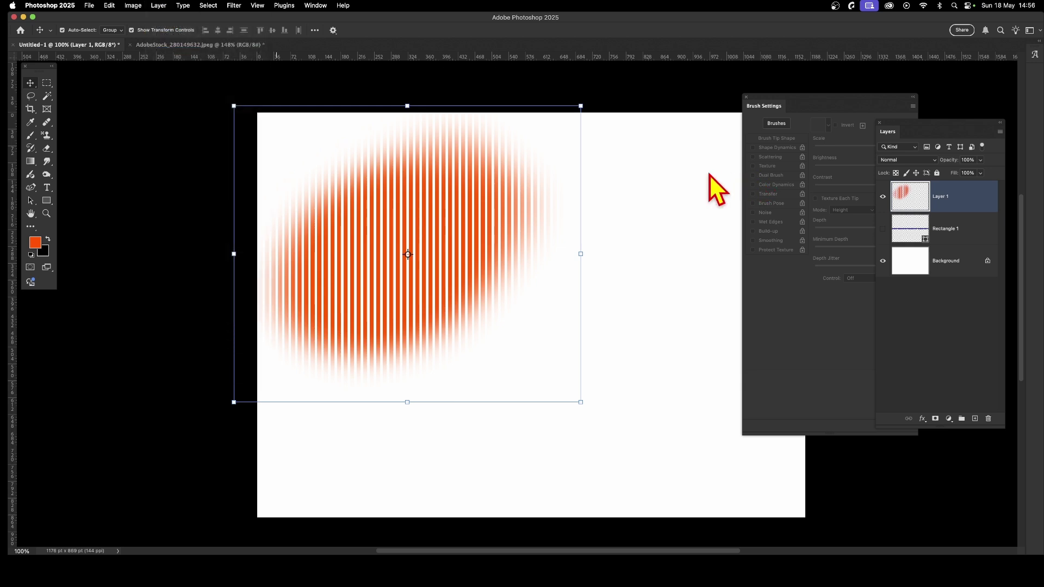
mouse_move(478, 198)
mouse_down()
mouse_move(602, 210)
mouse_move(571, 210)
mouse_move(559, 233)
mouse_up()
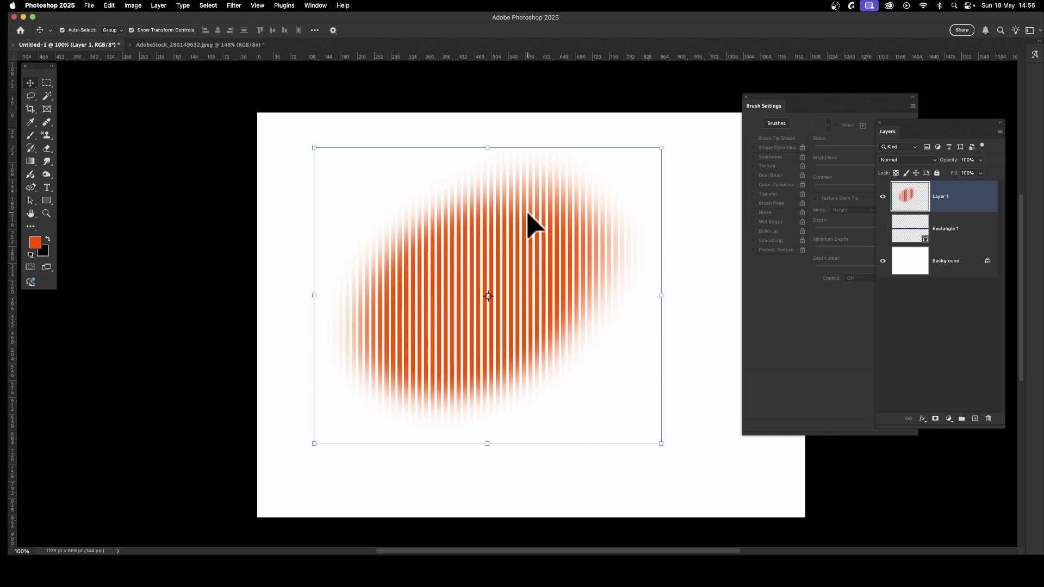
click(160, 6)
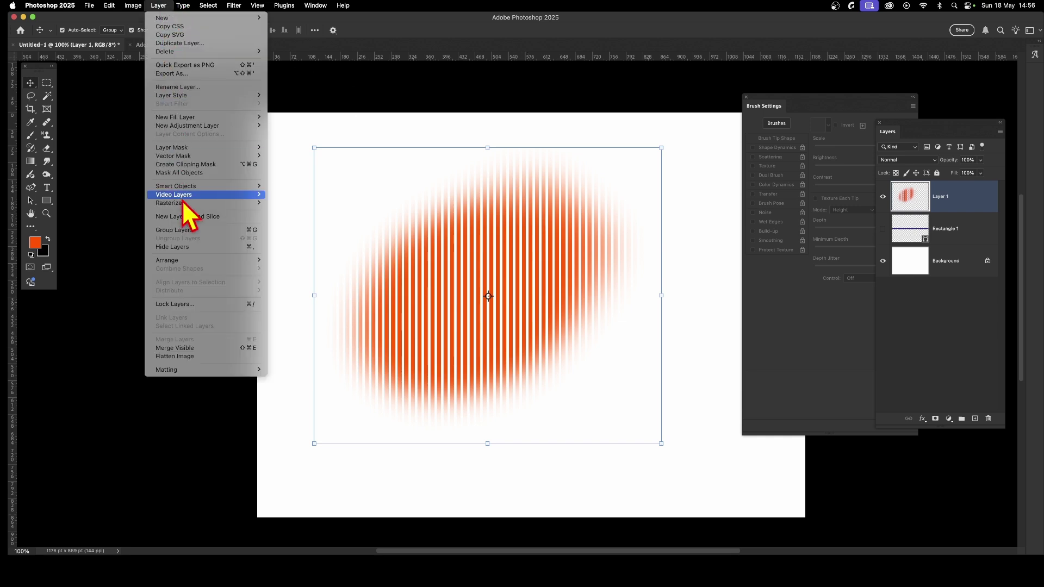
mouse_move(194, 190)
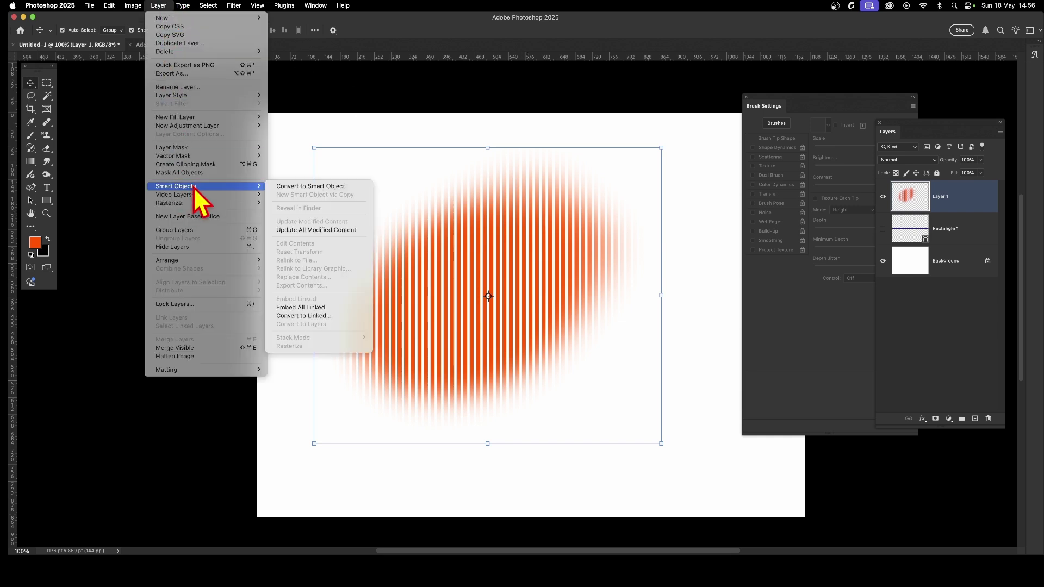
click(540, 278)
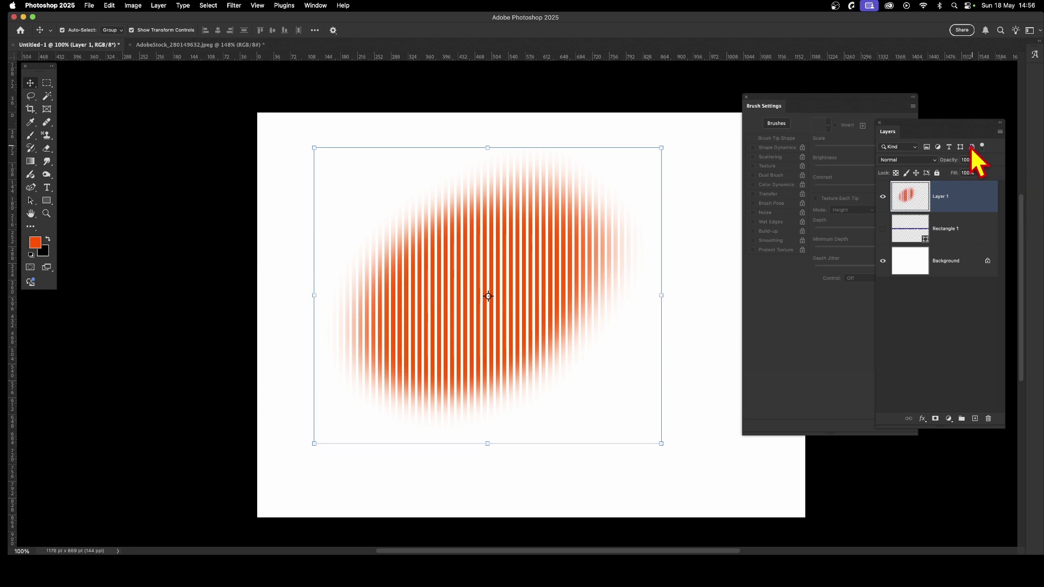
Step: Try a Bevel & Emboss effect on Layer 1 with Depth 230%, a 128° light angle and 69° altitude, and disable it again
drag(936, 125, 686, 94)
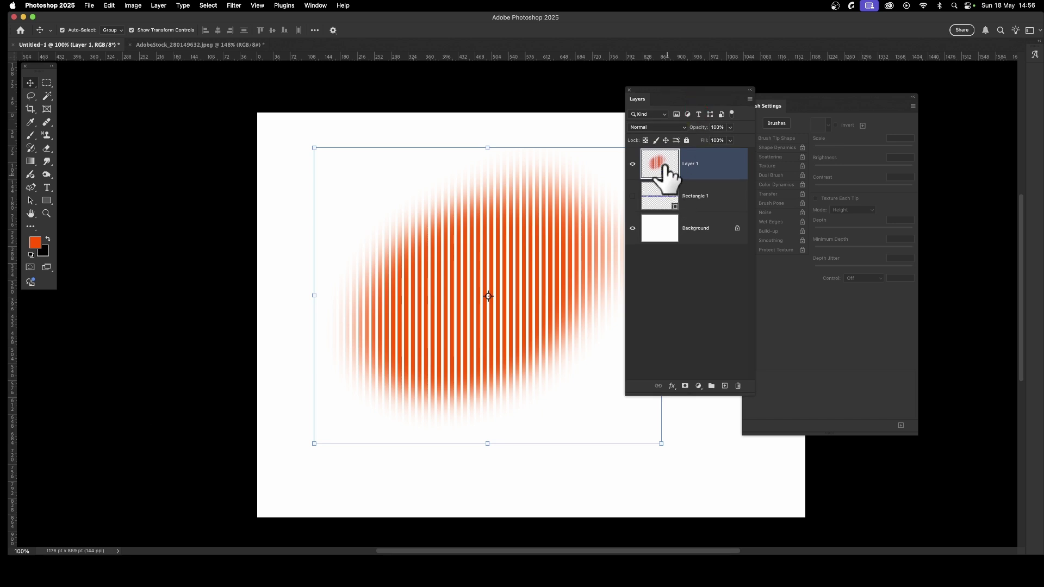
click(673, 387)
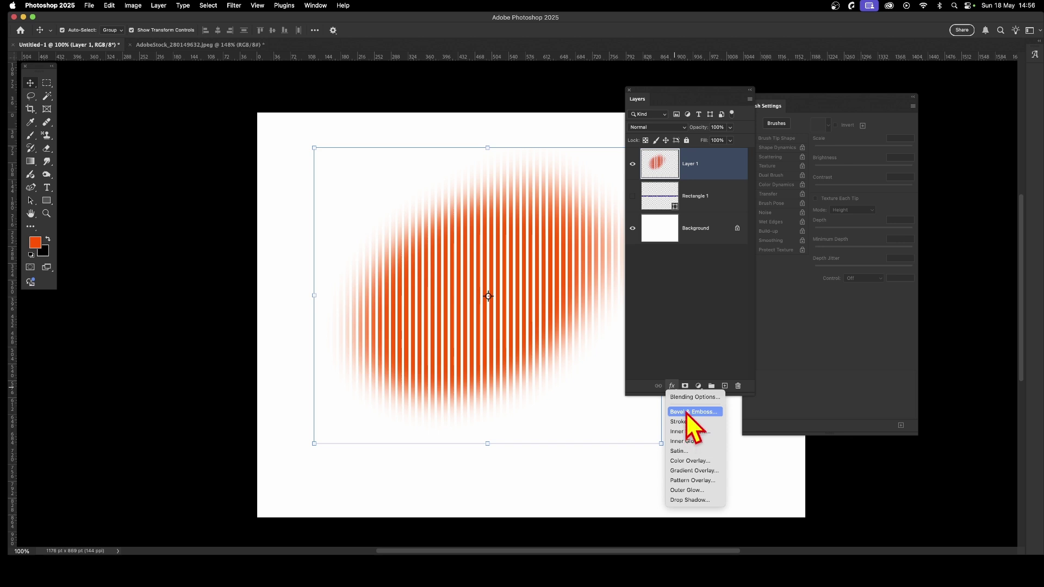
click(687, 412)
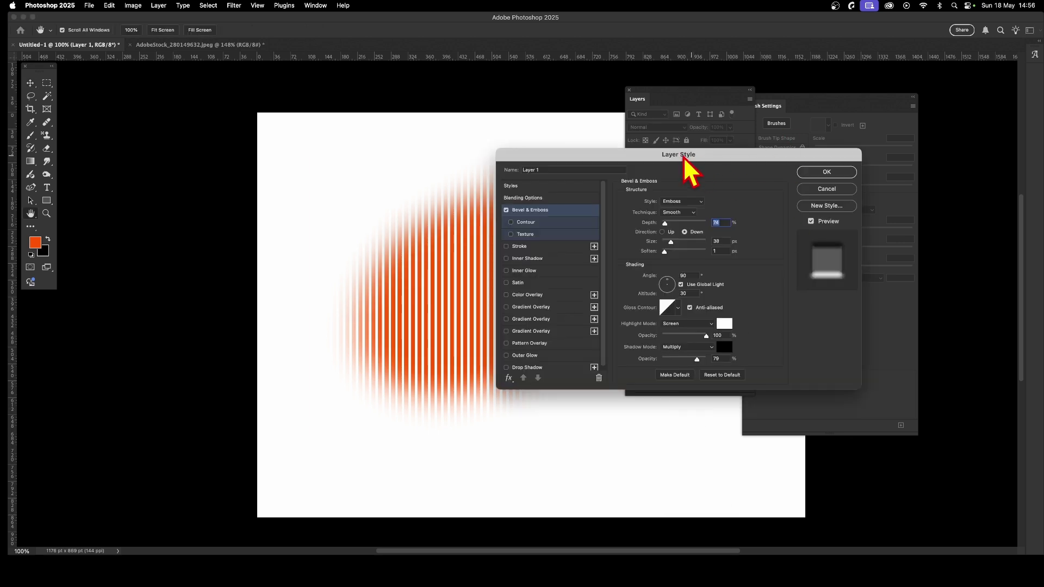
drag(688, 164, 797, 117)
mouse_move(784, 184)
mouse_down()
mouse_move(800, 186)
mouse_move(792, 189)
mouse_up()
mouse_move(788, 240)
mouse_down()
mouse_move(811, 261)
mouse_move(787, 243)
mouse_up()
click(625, 171)
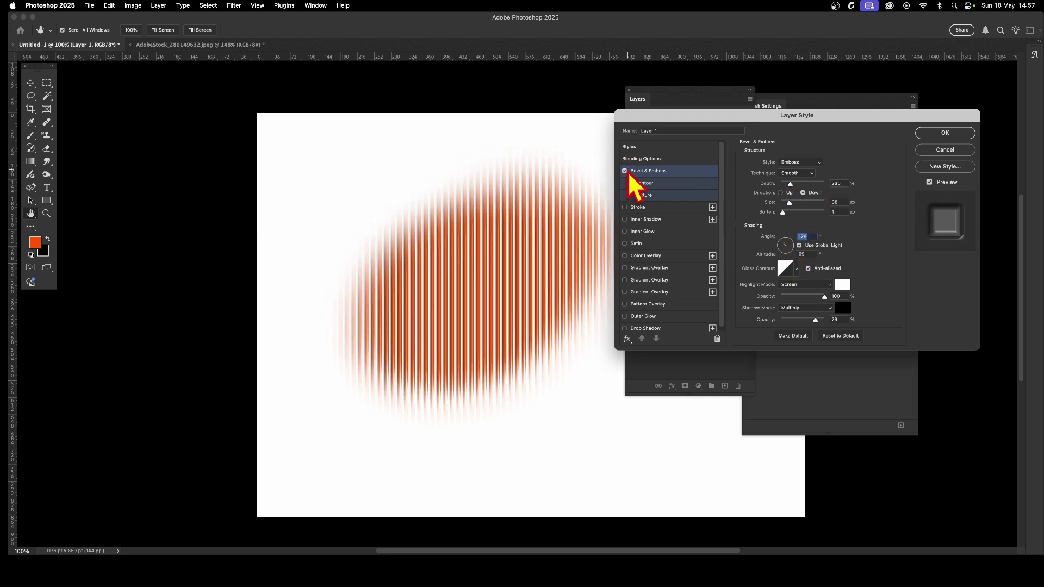
Step: Apply a Drop Shadow to Layer 1, reducing its Distance, Spread and Size so the shadow follows each line tightly
click(625, 328)
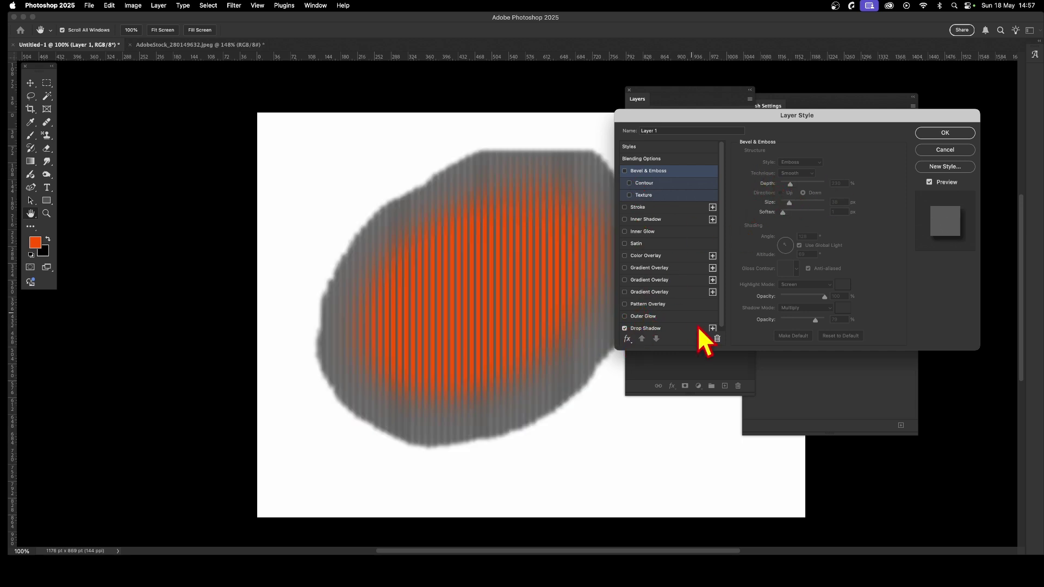
click(672, 328)
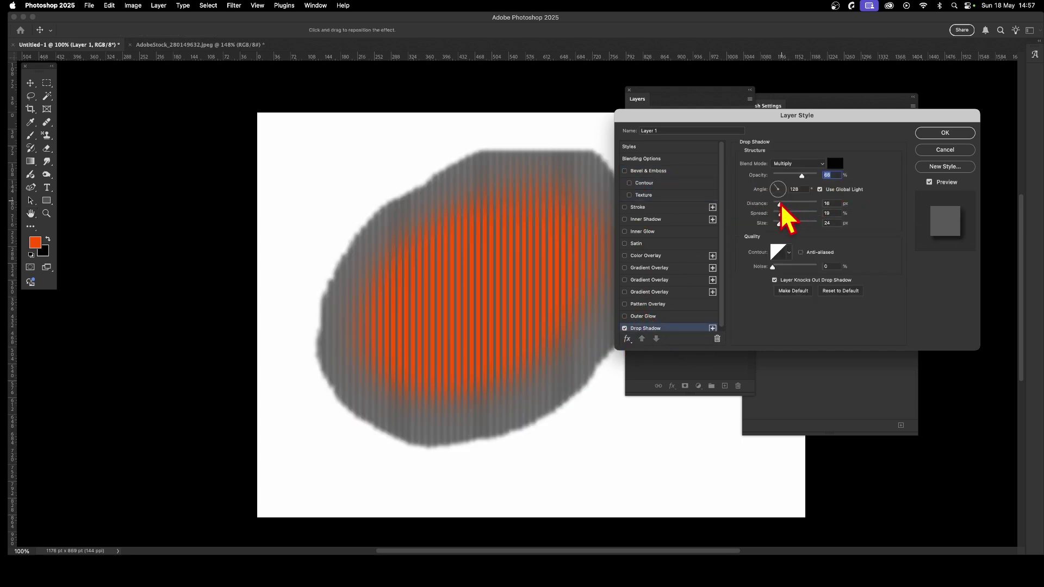
drag(781, 207, 777, 224)
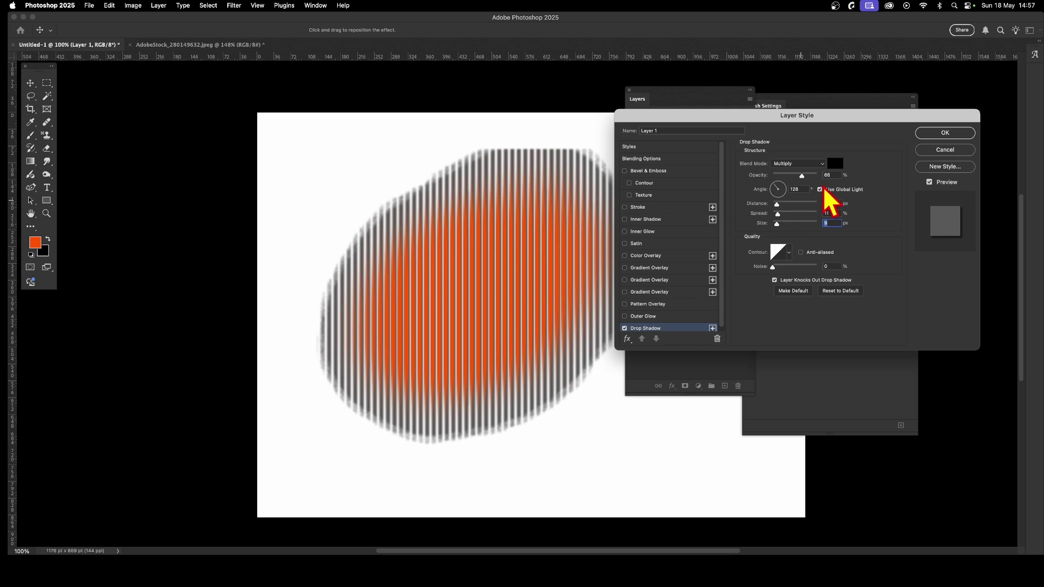
click(935, 134)
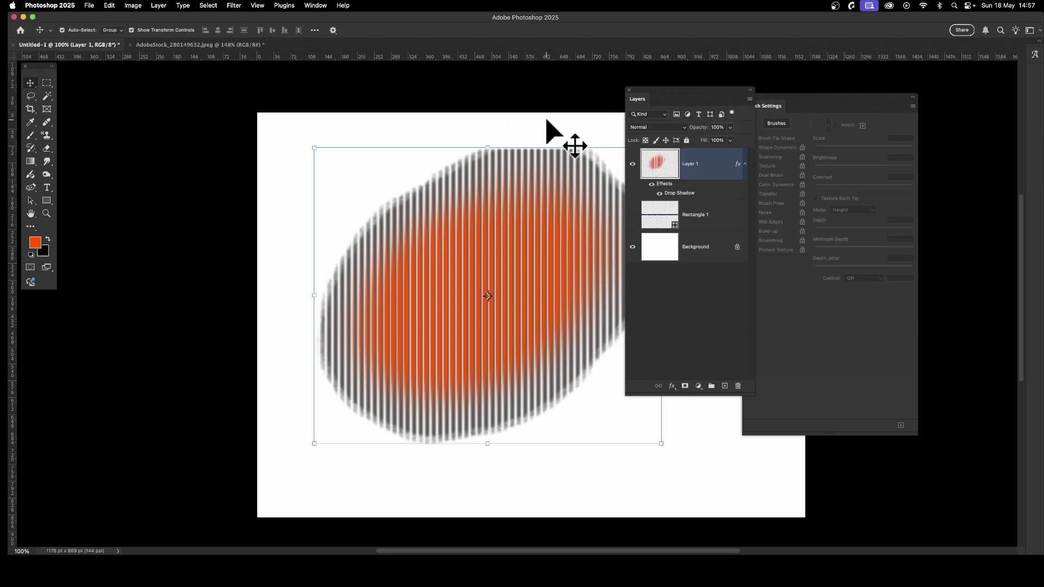
Step: Distort the painted lines with the Wave filter, using a Wavelength of 136 to 279 and a maximum Amplitude of 168
click(236, 6)
mouse_move(257, 174)
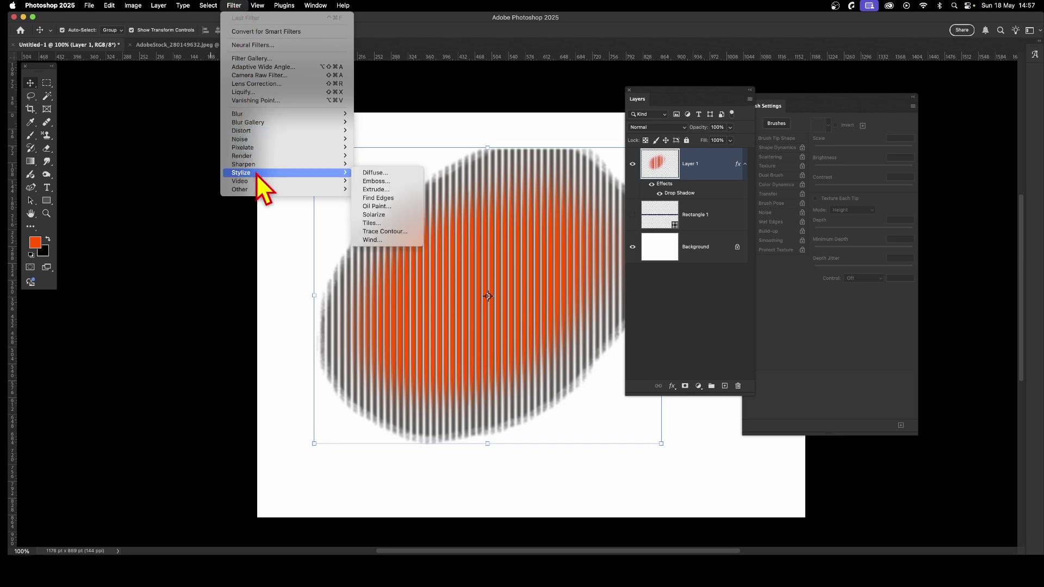
mouse_move(260, 132)
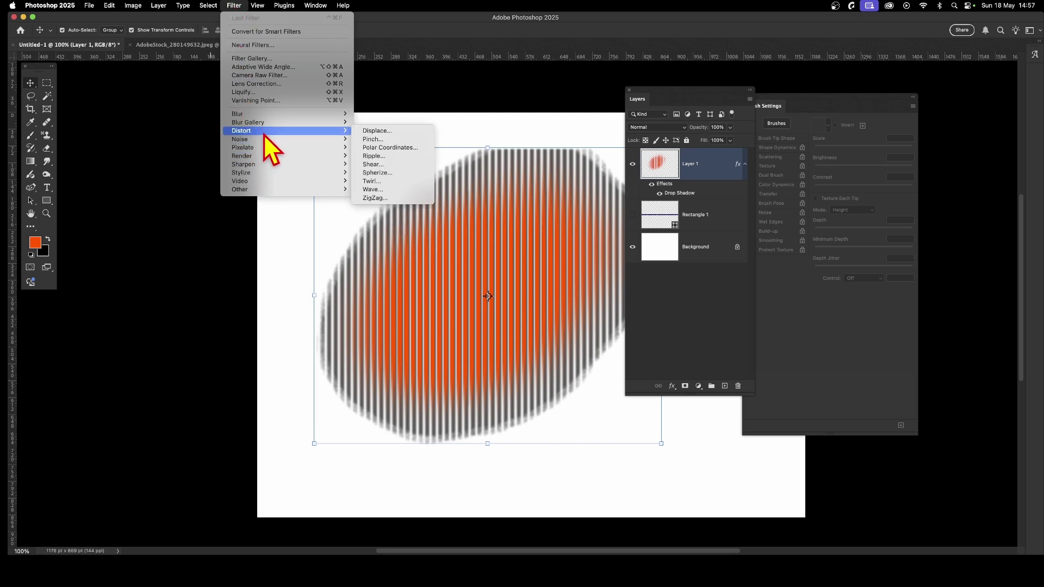
click(401, 189)
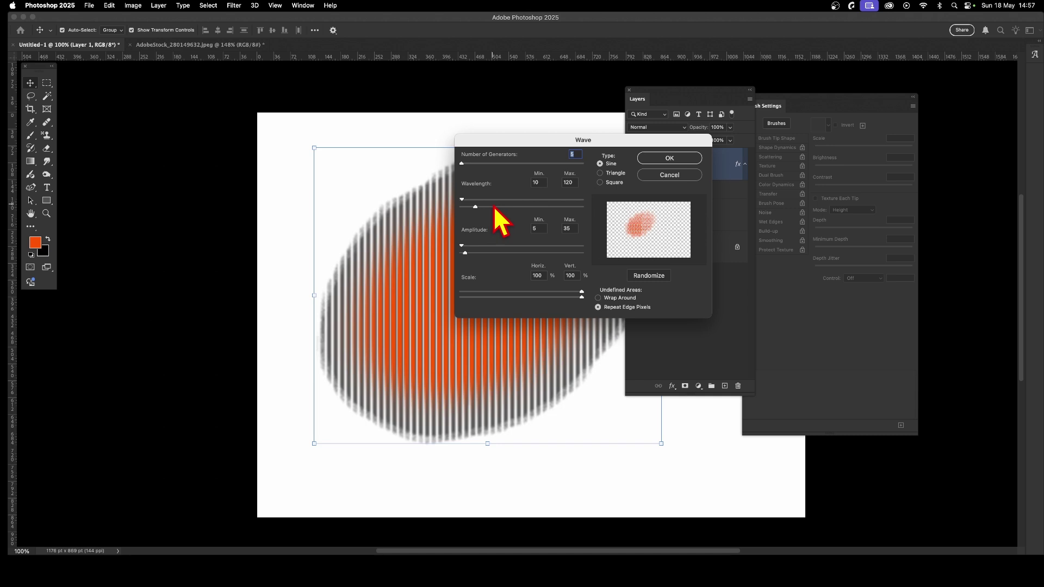
mouse_move(476, 207)
mouse_down()
mouse_move(494, 208)
mouse_move(469, 199)
mouse_move(477, 200)
mouse_up()
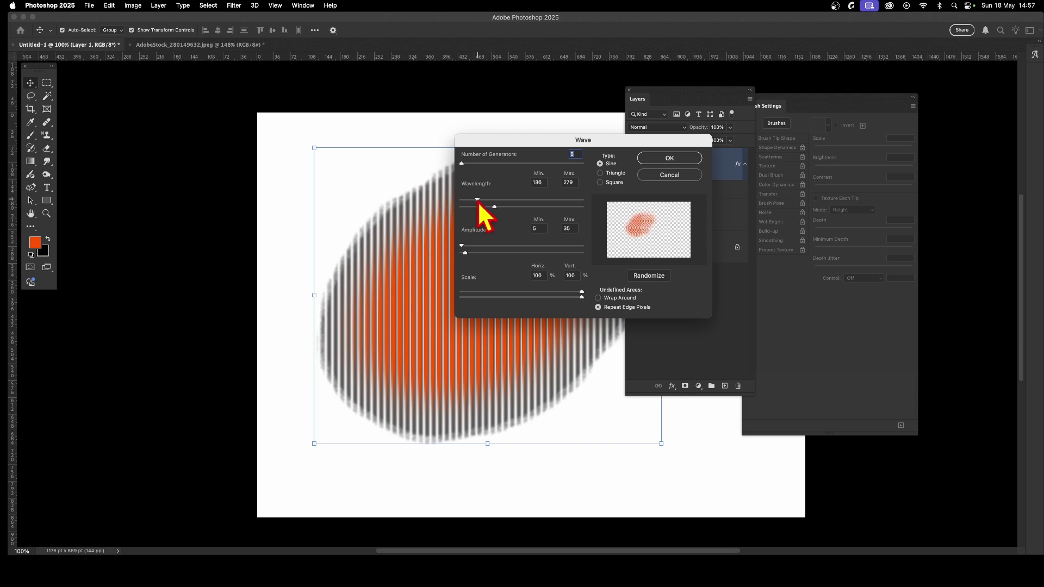
drag(465, 254, 476, 253)
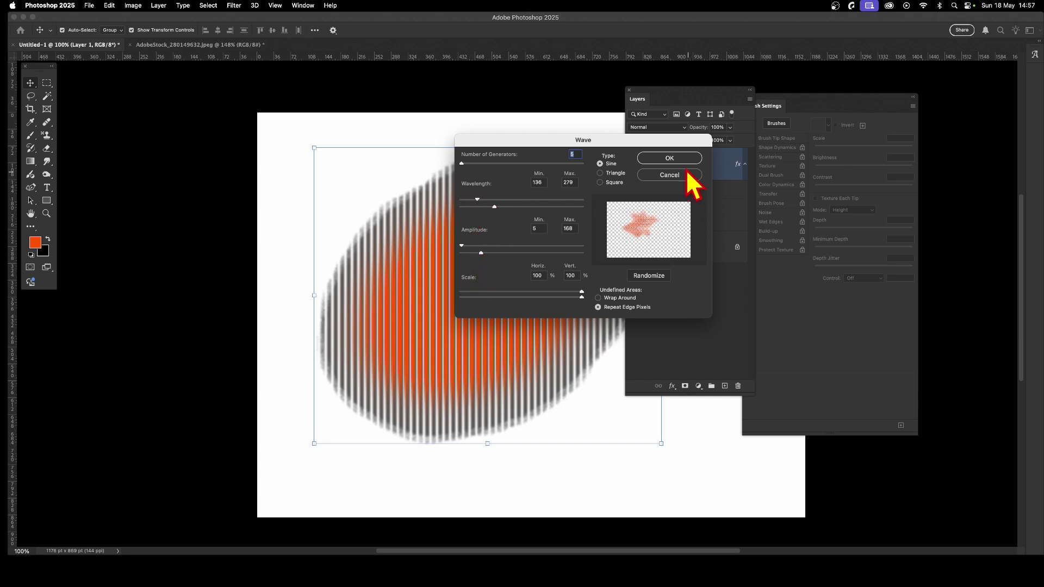
click(670, 159)
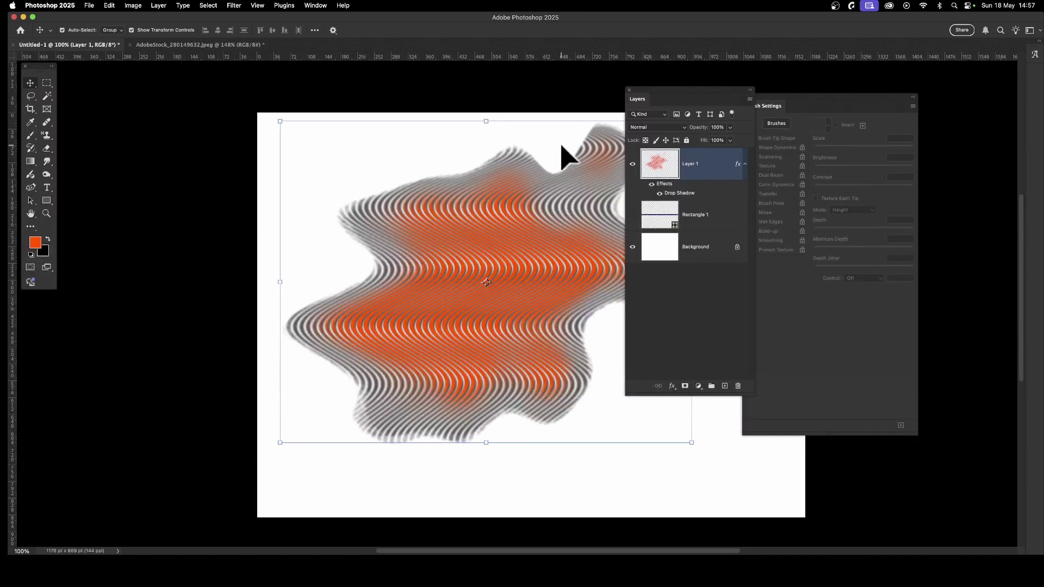
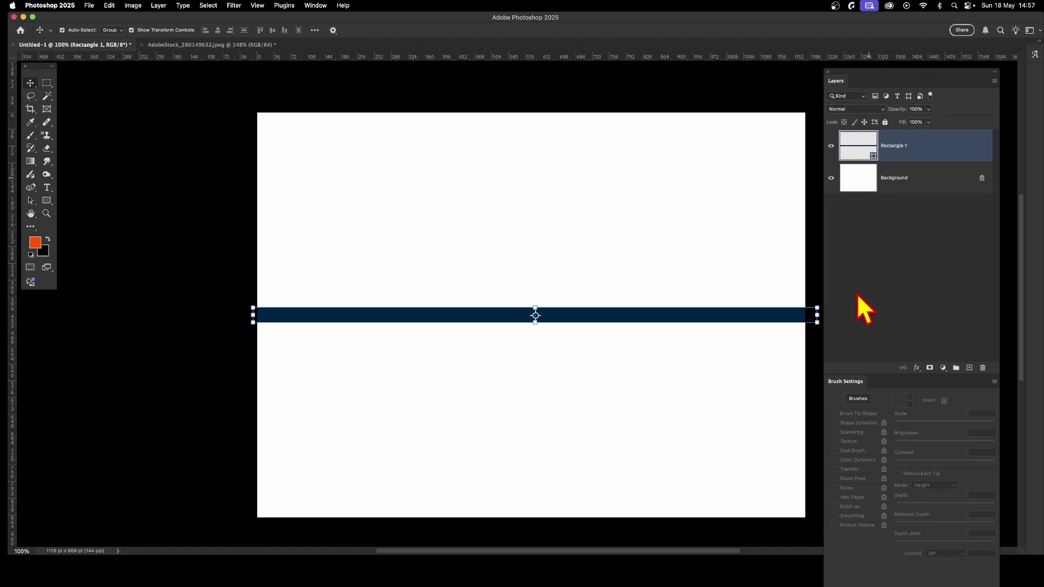
Step: Draw a thin full-width rectangle, about 2378 by 17 px, above the existing dark blue horizontal bar
mouse_move(865, 384)
mouse_down()
mouse_move(854, 392)
mouse_move(813, 362)
mouse_up()
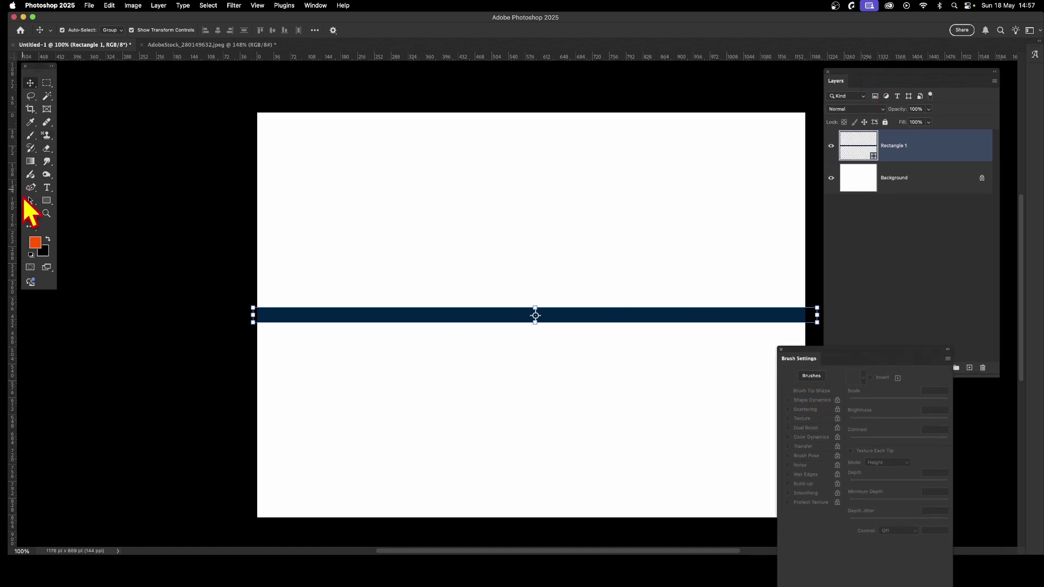
click(47, 201)
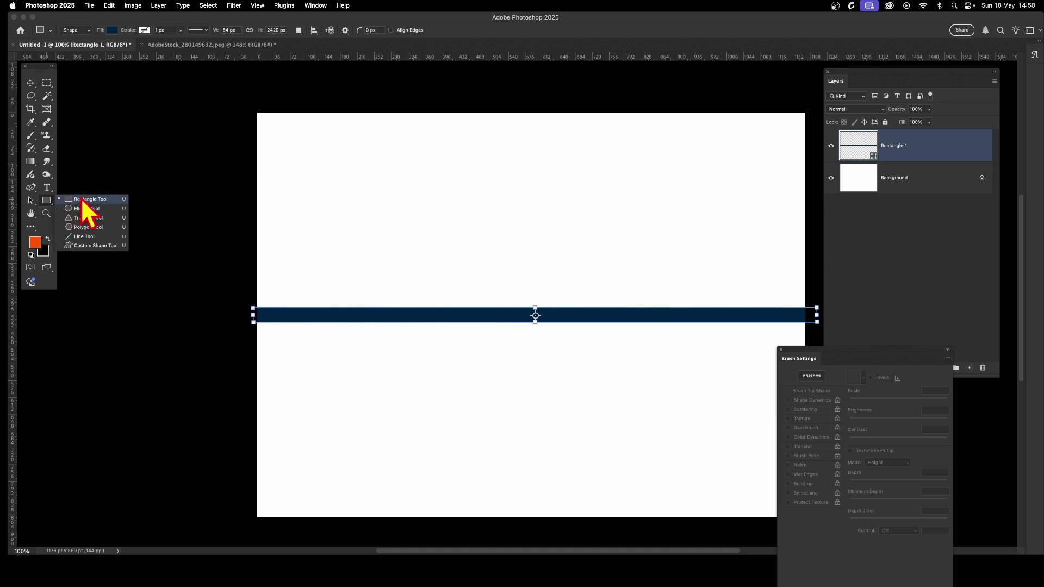
click(84, 201)
drag(260, 271, 808, 275)
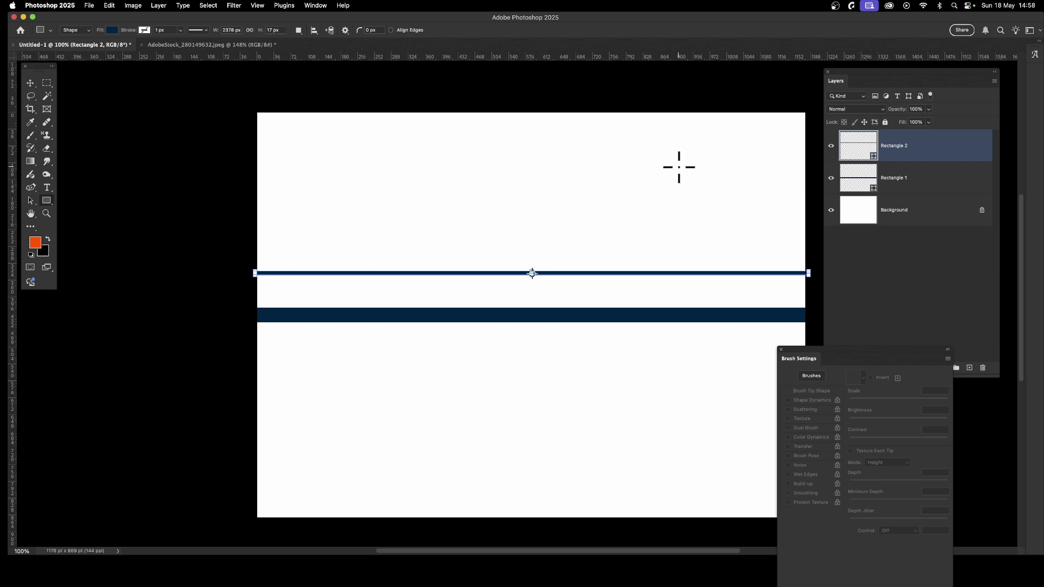
click(31, 82)
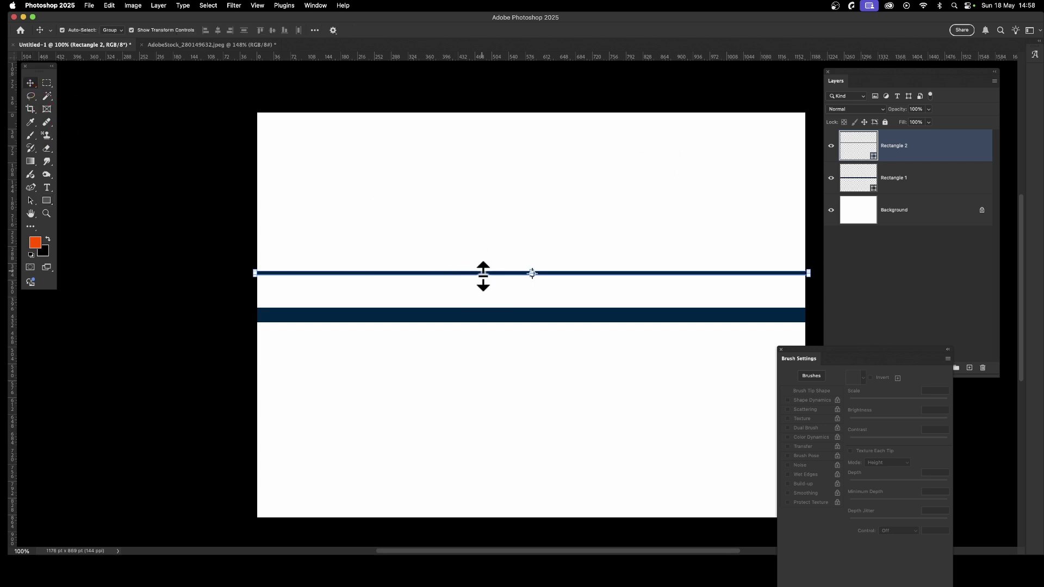
Step: Move the thin bar down close above the thick bar and make a full-width rectangular selection around both bars
drag(499, 272, 497, 298)
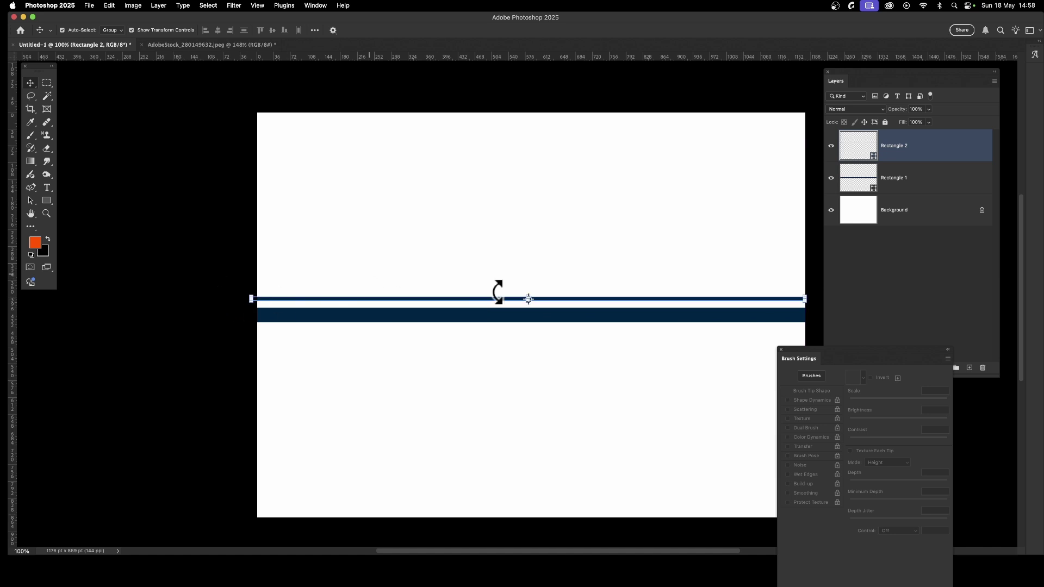
click(47, 83)
click(103, 84)
drag(243, 284, 832, 338)
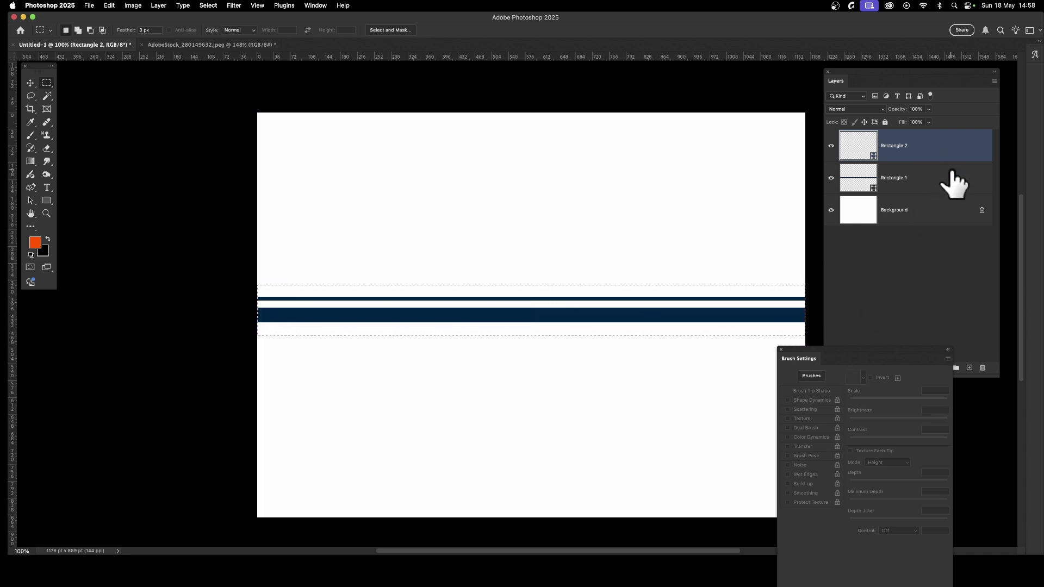
Step: Hide the Background layer and define the selected two bars as a new pattern named Pattern 6
click(831, 210)
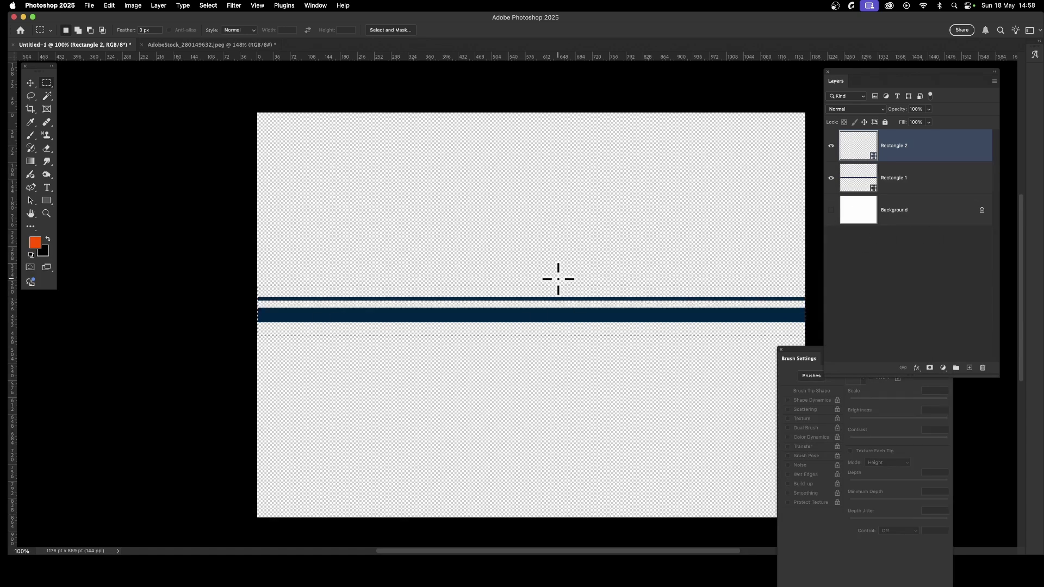
click(108, 5)
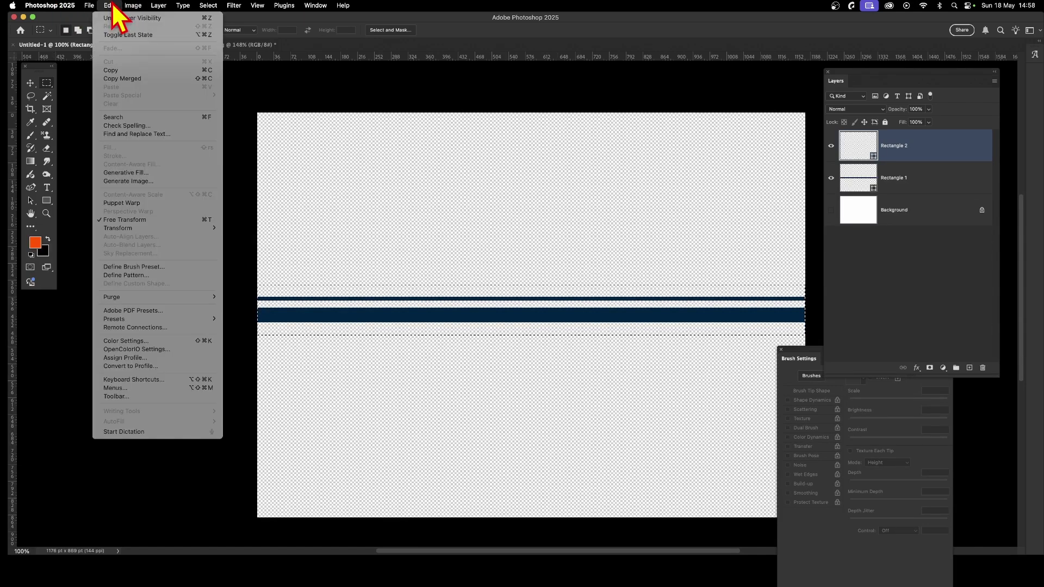
click(166, 276)
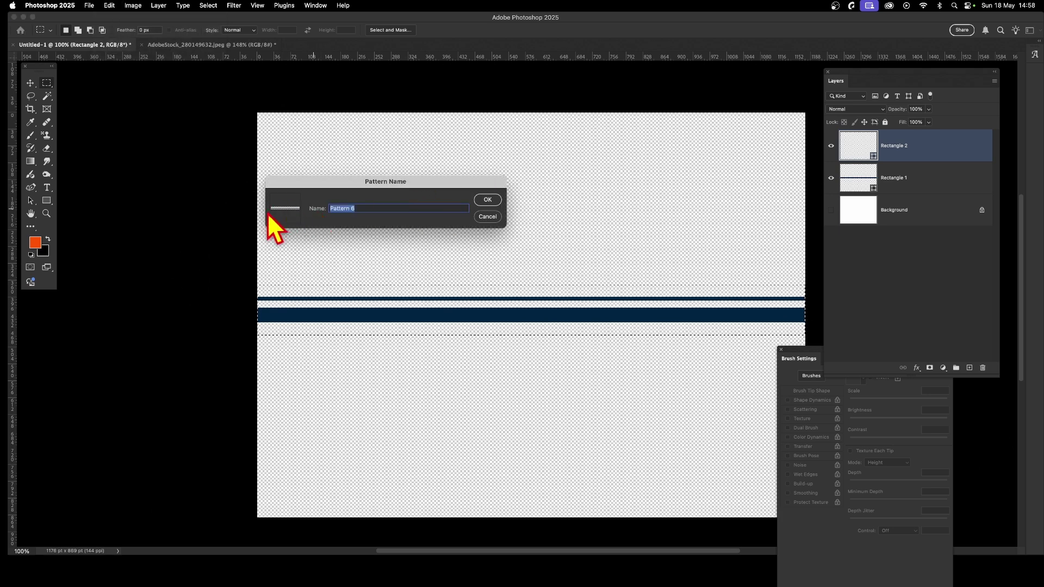
click(488, 200)
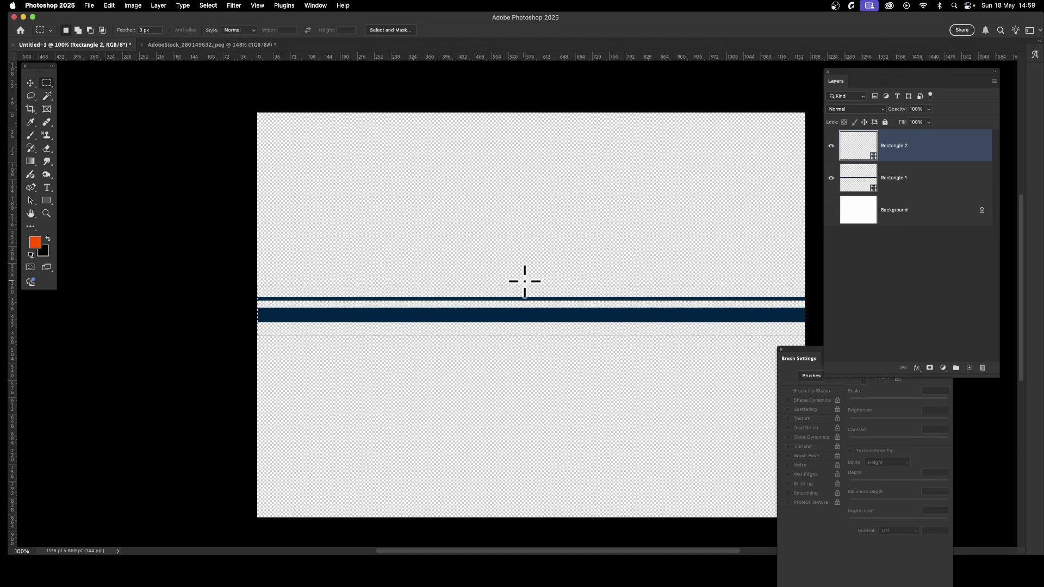
Step: Hide the Rectangle 1 and Rectangle 2 layers, show and activate the Background layer, and clear the selection
click(831, 146)
click(831, 178)
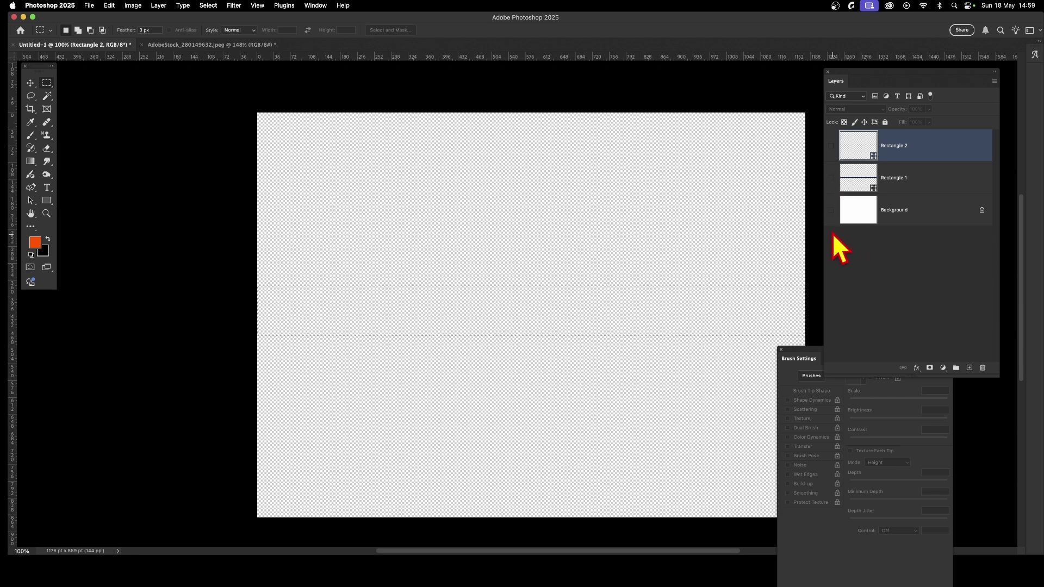
click(831, 210)
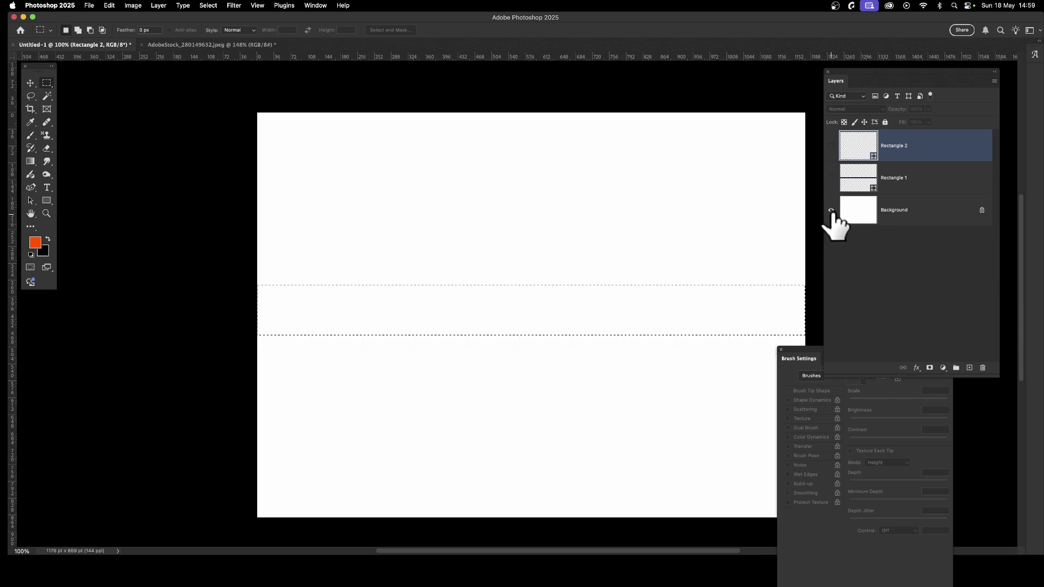
click(847, 213)
click(208, 5)
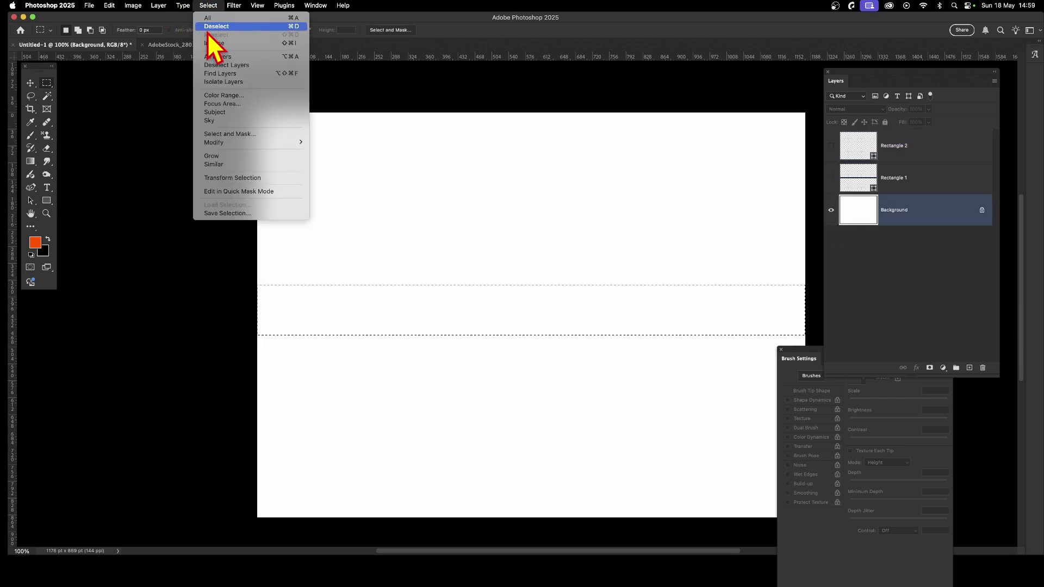
click(210, 26)
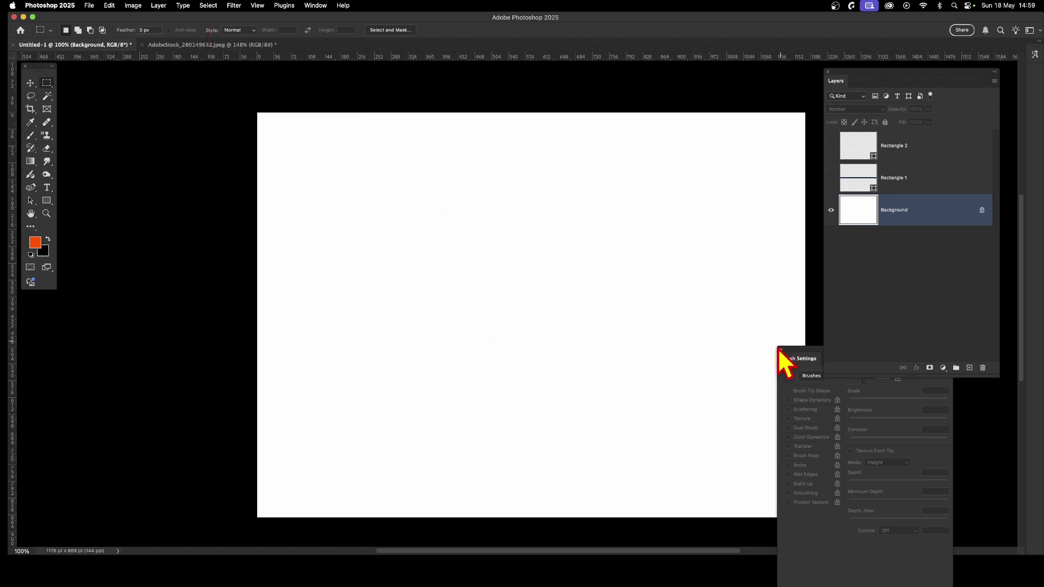
Step: Assign the new two-bar pattern as the brush texture and paint orange horizontal lines over the upper and middle canvas
drag(810, 359, 713, 213)
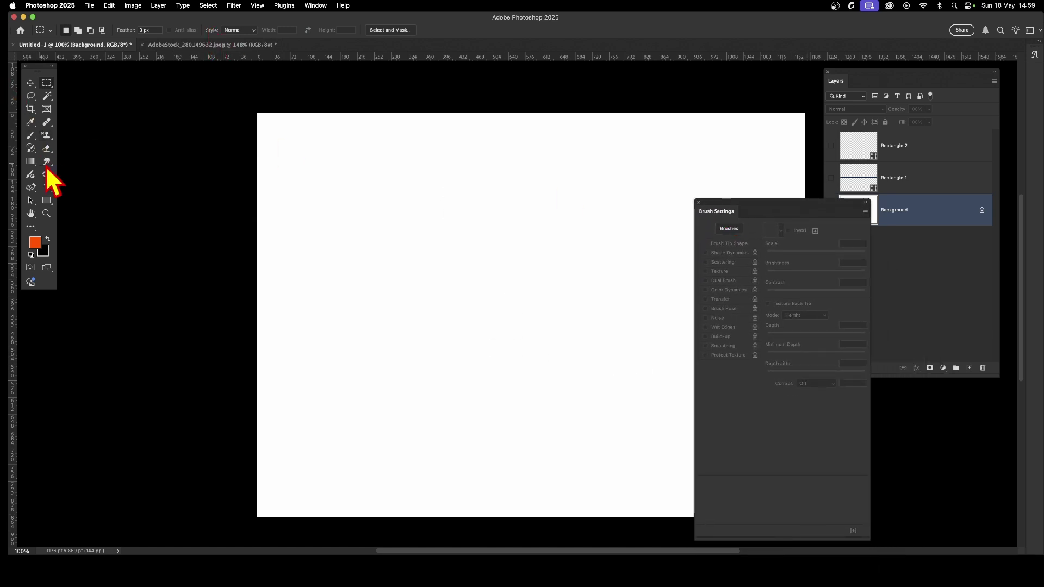
click(36, 140)
right_click(37, 140)
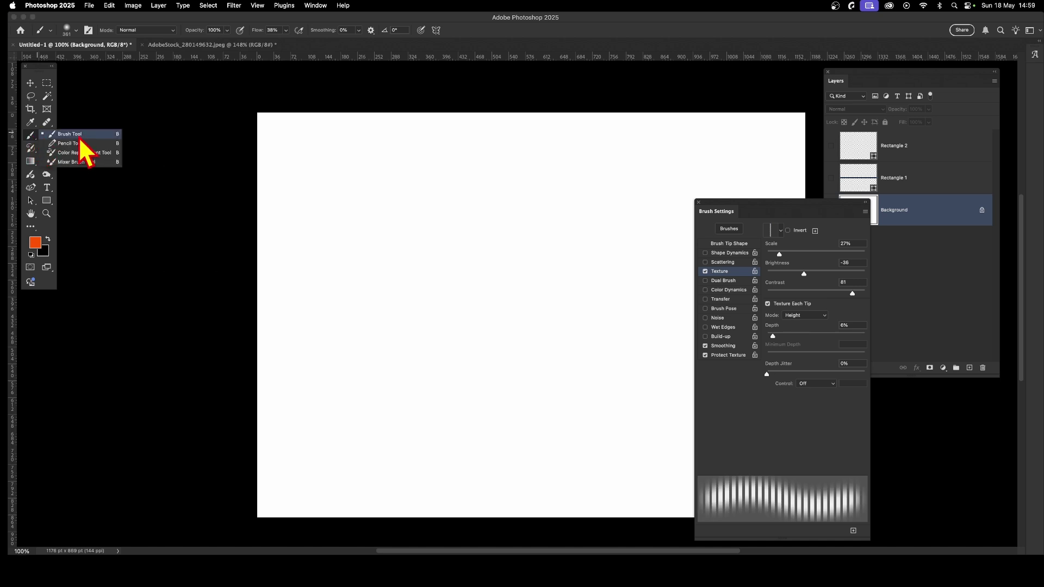
click(98, 134)
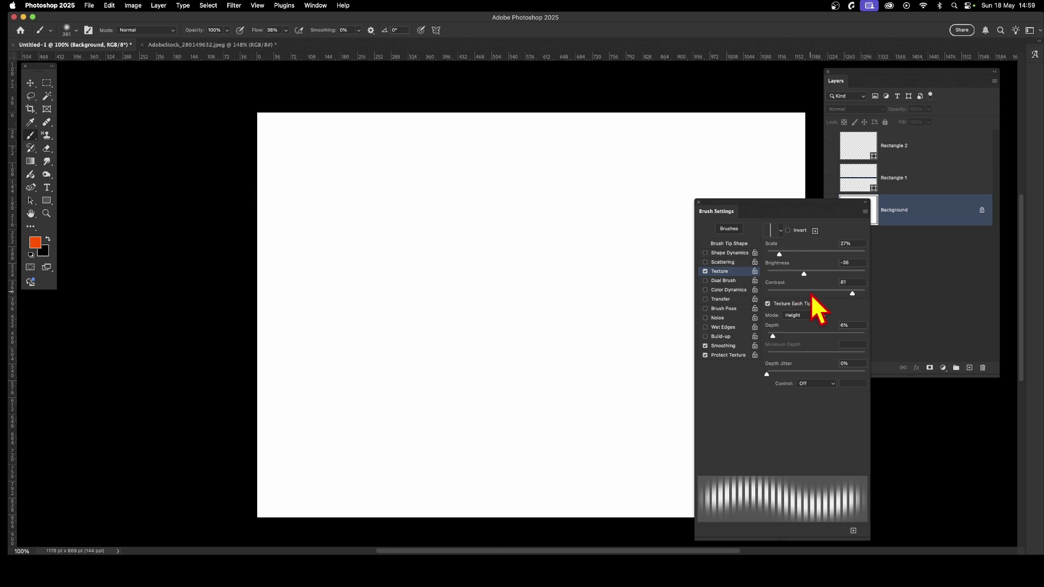
click(781, 231)
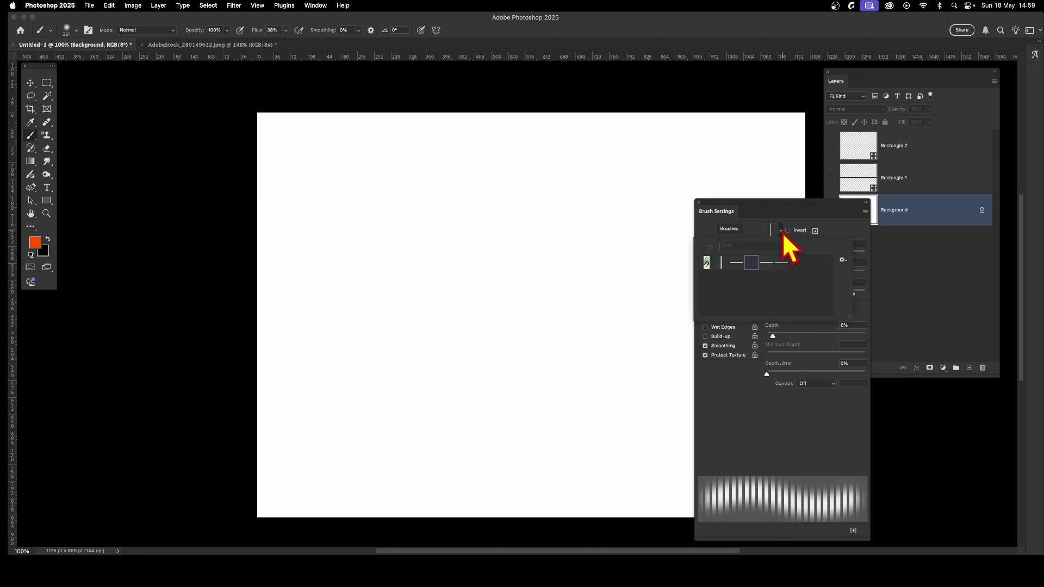
click(781, 263)
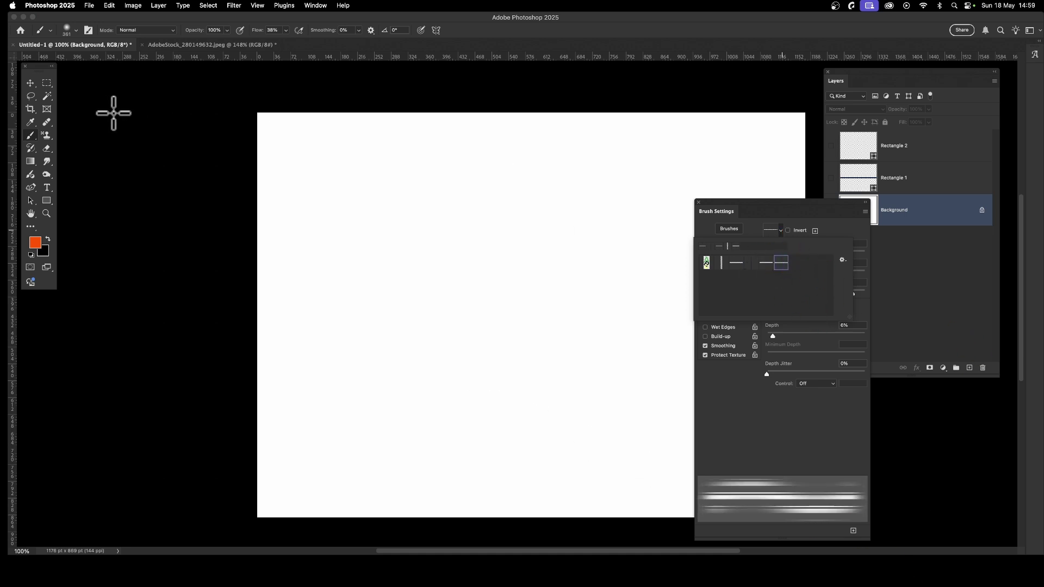
click(40, 137)
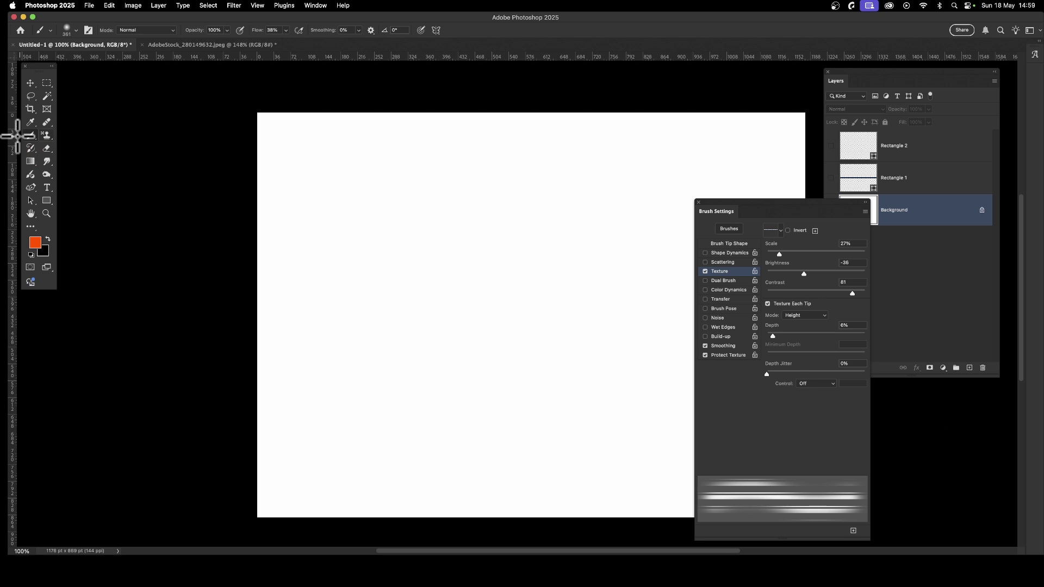
mouse_move(609, 248)
mouse_down()
mouse_move(524, 303)
mouse_move(477, 310)
mouse_move(410, 290)
mouse_move(369, 301)
mouse_move(435, 247)
mouse_move(744, 171)
mouse_move(717, 158)
mouse_move(511, 176)
mouse_move(630, 104)
mouse_move(526, 105)
mouse_move(529, 318)
mouse_move(588, 344)
mouse_move(390, 392)
mouse_up()
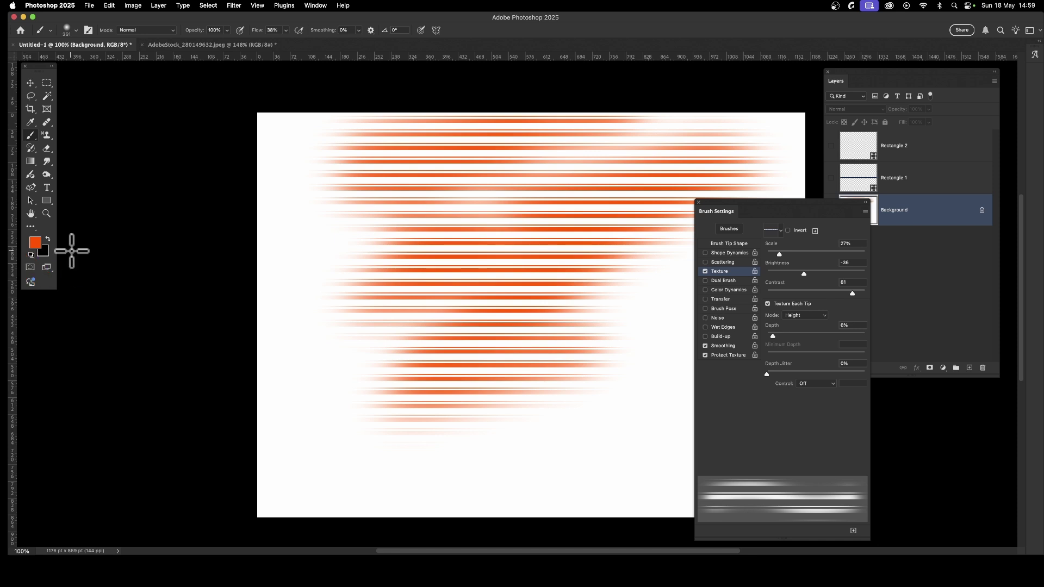
Step: Set the foreground color to blue 0024ff and paint blue lines over the middle of the orange ones
click(34, 244)
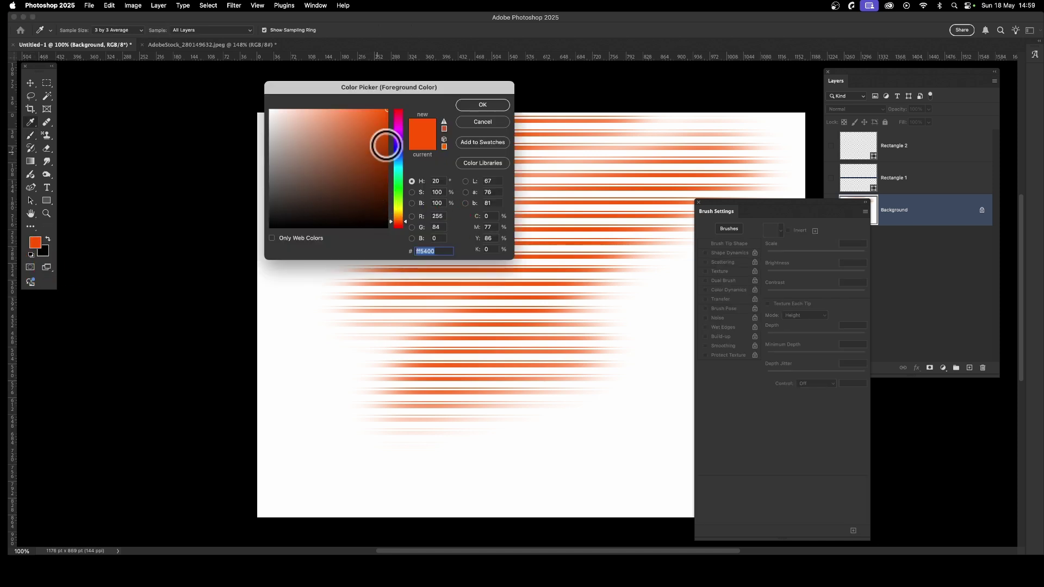
click(401, 153)
click(384, 126)
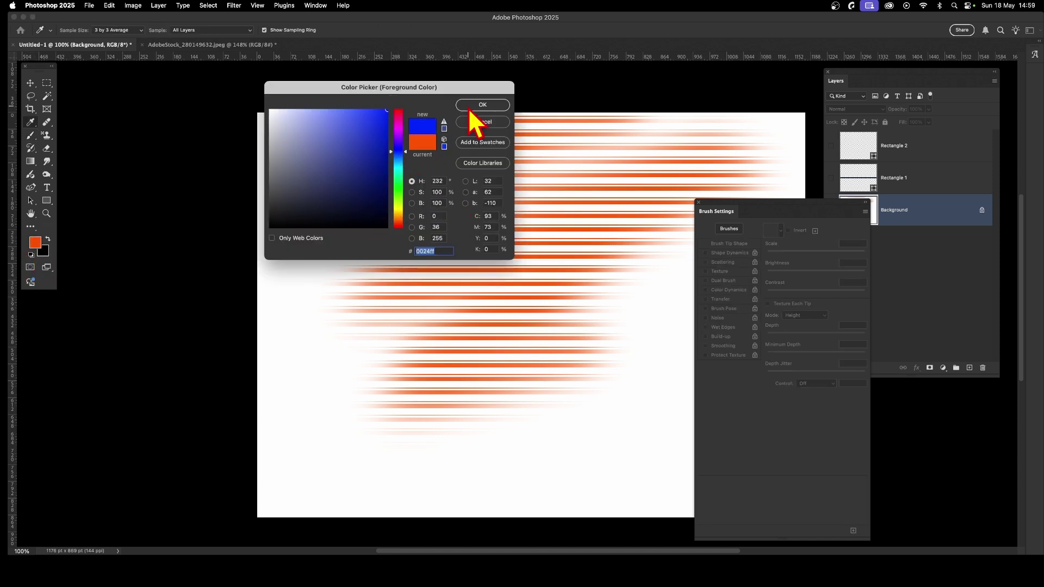
click(483, 104)
mouse_move(595, 246)
mouse_down()
mouse_move(440, 279)
mouse_move(589, 193)
mouse_move(380, 219)
mouse_move(404, 285)
mouse_move(415, 267)
mouse_move(527, 208)
mouse_move(512, 252)
mouse_move(582, 250)
mouse_move(519, 261)
mouse_up()
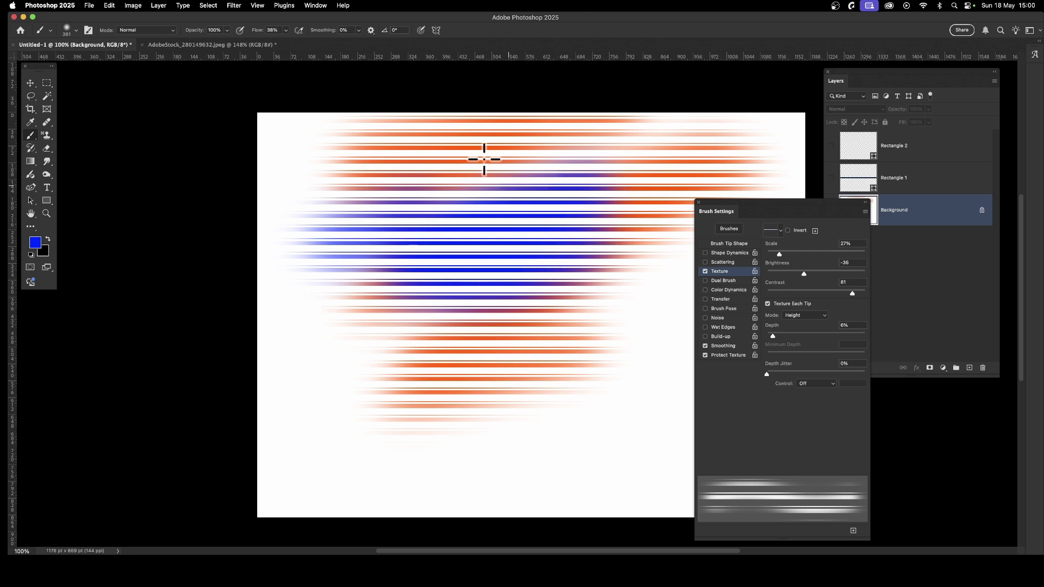
Step: Soften the painted orange and blue lines with a light blur filter
click(235, 5)
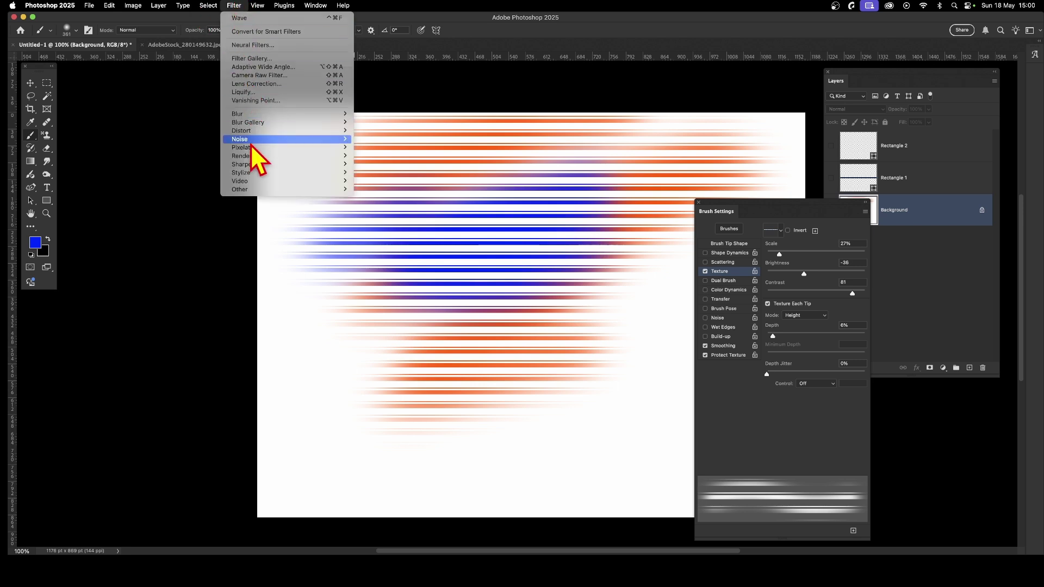
mouse_move(254, 113)
click(415, 150)
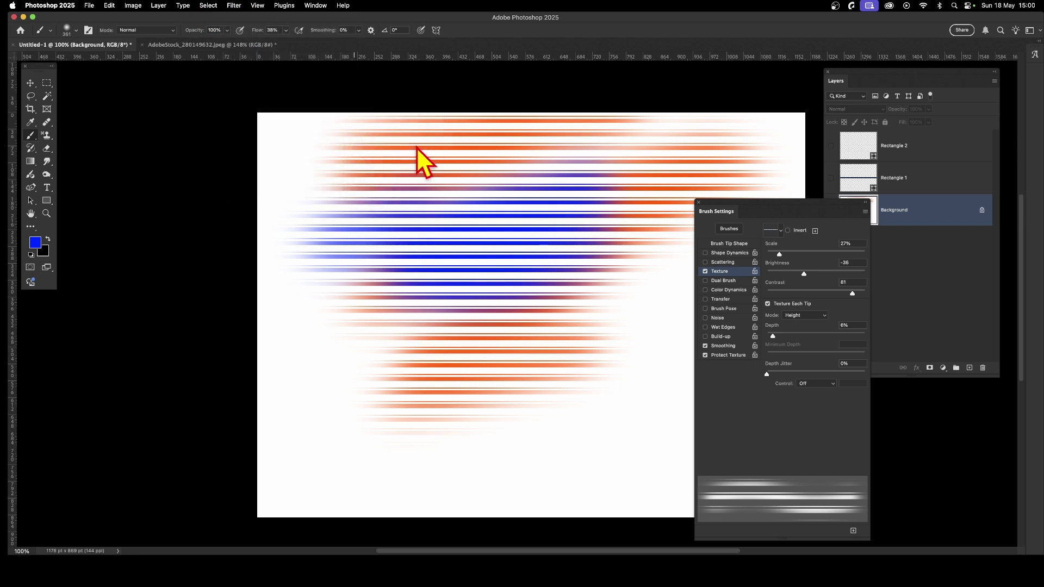
drag(640, 283, 633, 279)
click(721, 153)
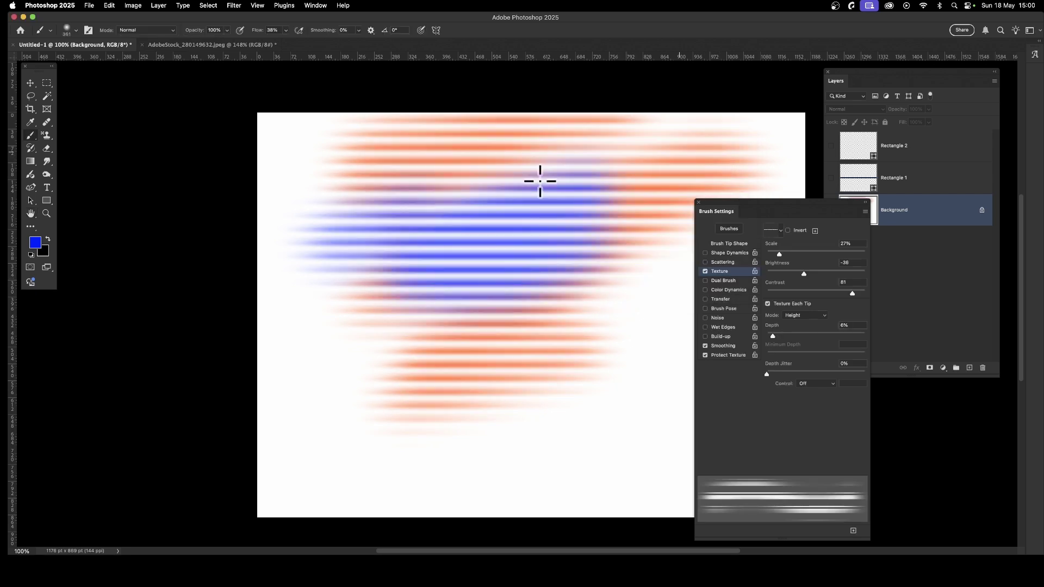
Step: Paint sharp blue lines over parts of the blurred artwork and add color-varied lines with Color Dynamics enabled
drag(614, 185, 679, 187)
mouse_move(511, 366)
mouse_down()
mouse_move(492, 385)
mouse_move(337, 414)
mouse_up()
drag(577, 426, 587, 426)
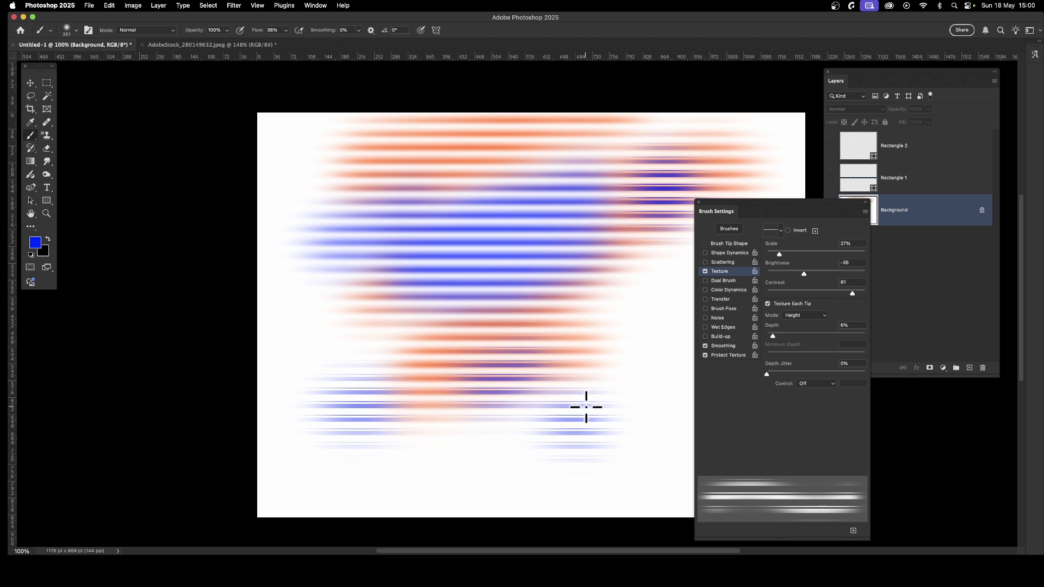
click(728, 291)
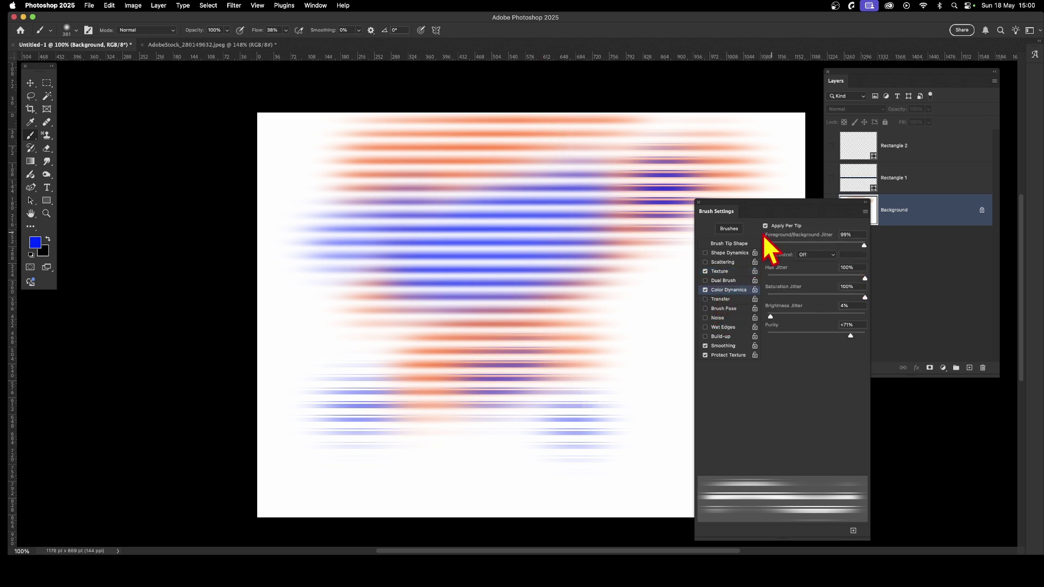
mouse_move(645, 264)
mouse_down()
mouse_move(580, 310)
mouse_move(622, 250)
mouse_move(606, 294)
mouse_move(548, 266)
mouse_move(571, 210)
mouse_move(589, 210)
mouse_move(536, 198)
mouse_move(692, 89)
mouse_up()
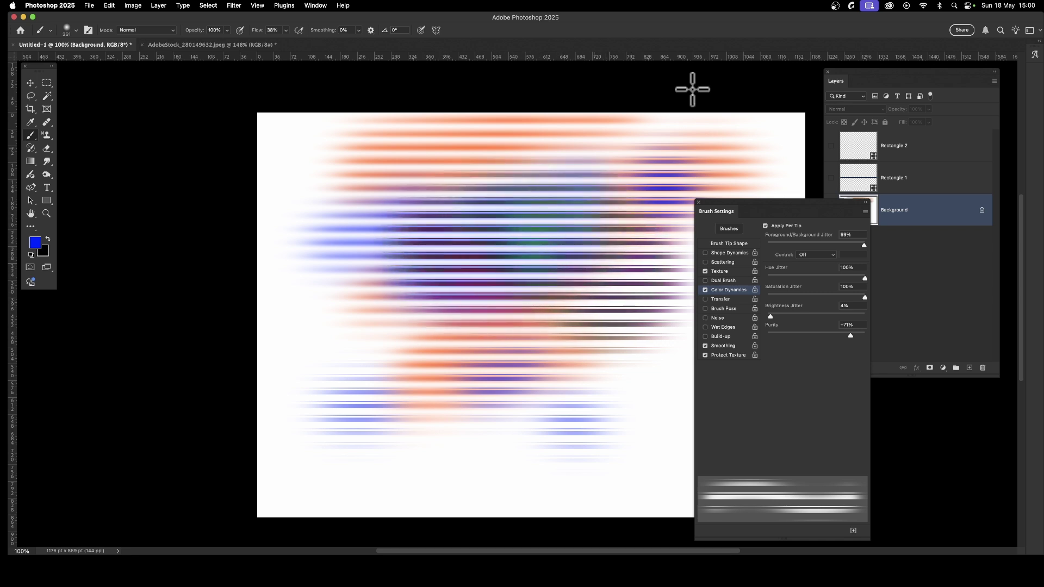
Step: Switch the brush texture to the vertical-bar pattern and paint a round patch of vertical lines over the horizontal ones
click(724, 271)
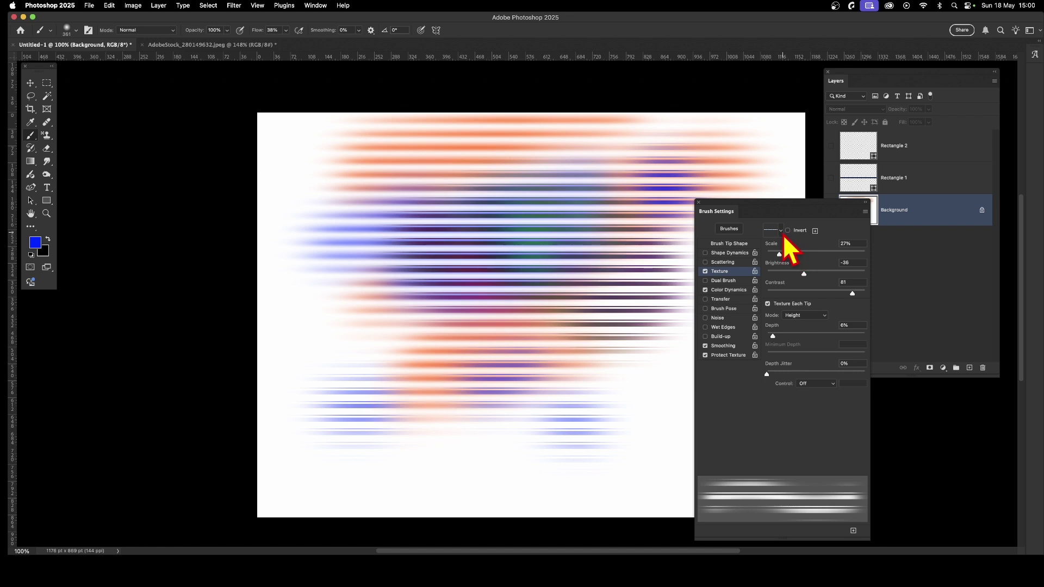
click(783, 234)
click(751, 262)
click(745, 517)
mouse_move(443, 210)
mouse_down()
mouse_move(499, 203)
mouse_move(547, 267)
mouse_move(495, 270)
mouse_move(490, 253)
mouse_move(517, 199)
mouse_move(507, 182)
mouse_move(521, 170)
mouse_move(469, 177)
mouse_move(588, 184)
mouse_move(559, 255)
mouse_move(512, 213)
mouse_move(495, 230)
mouse_move(520, 225)
mouse_move(527, 255)
mouse_move(504, 266)
mouse_move(432, 233)
mouse_up()
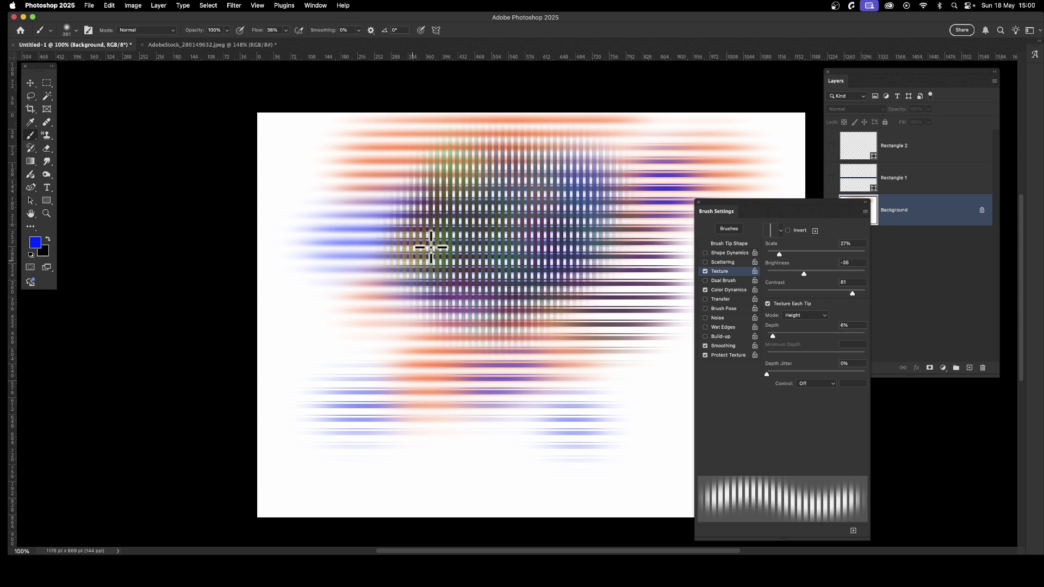
Step: In Color Dynamics, set Brightness Jitter to 39% and Purity to +81%, and turn off Apply Per Tip
click(729, 290)
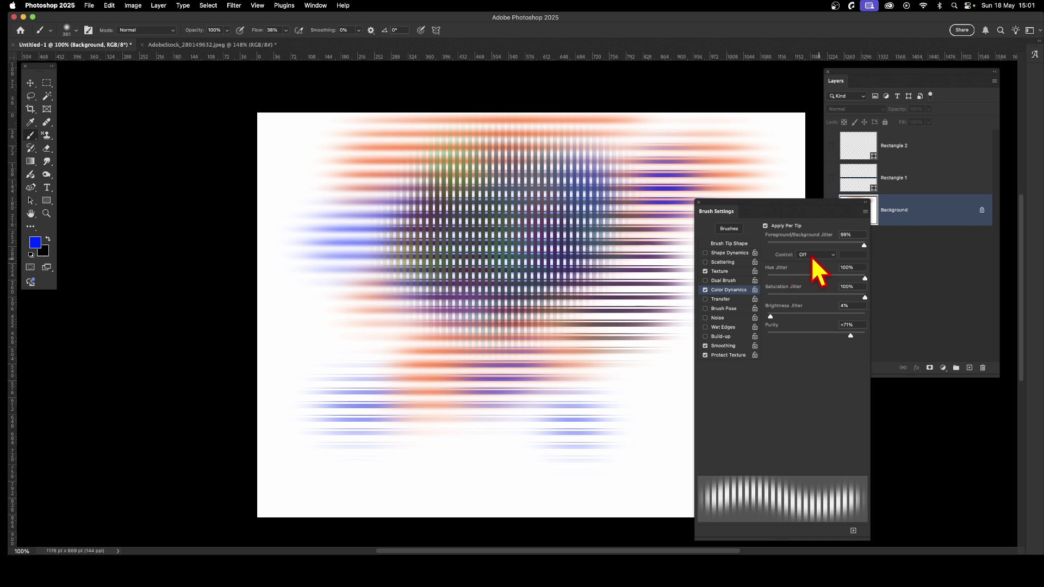
drag(797, 317, 856, 335)
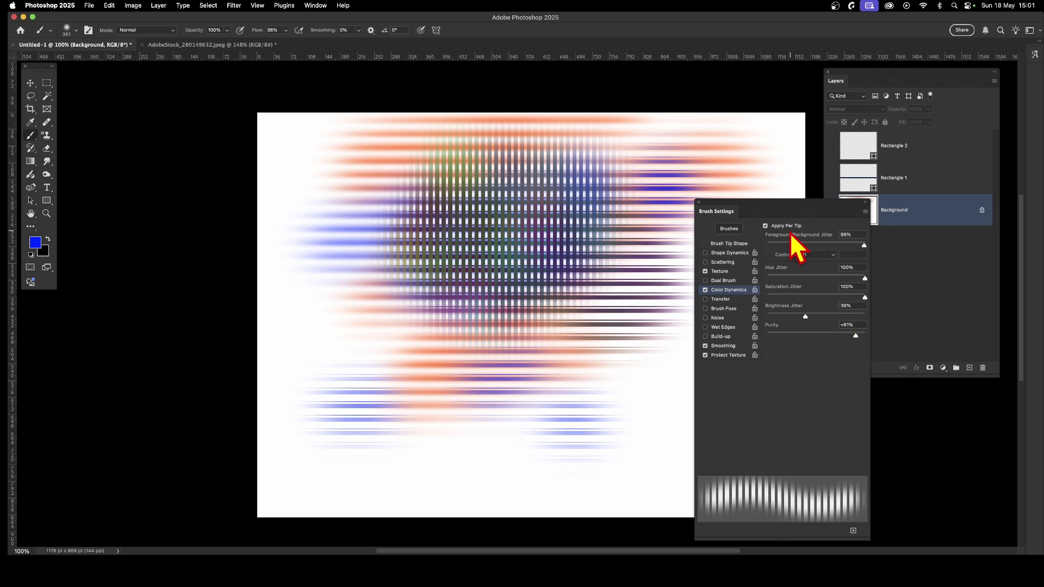
click(766, 225)
Step: Paint separate vertical-bar strokes across the canvas so each stroke takes its own random color
mouse_move(559, 345)
mouse_down()
mouse_move(576, 310)
mouse_move(559, 290)
mouse_move(563, 250)
mouse_move(554, 265)
mouse_move(576, 220)
mouse_move(574, 230)
mouse_move(600, 240)
mouse_move(575, 268)
mouse_move(525, 288)
mouse_move(483, 283)
mouse_move(452, 254)
mouse_up()
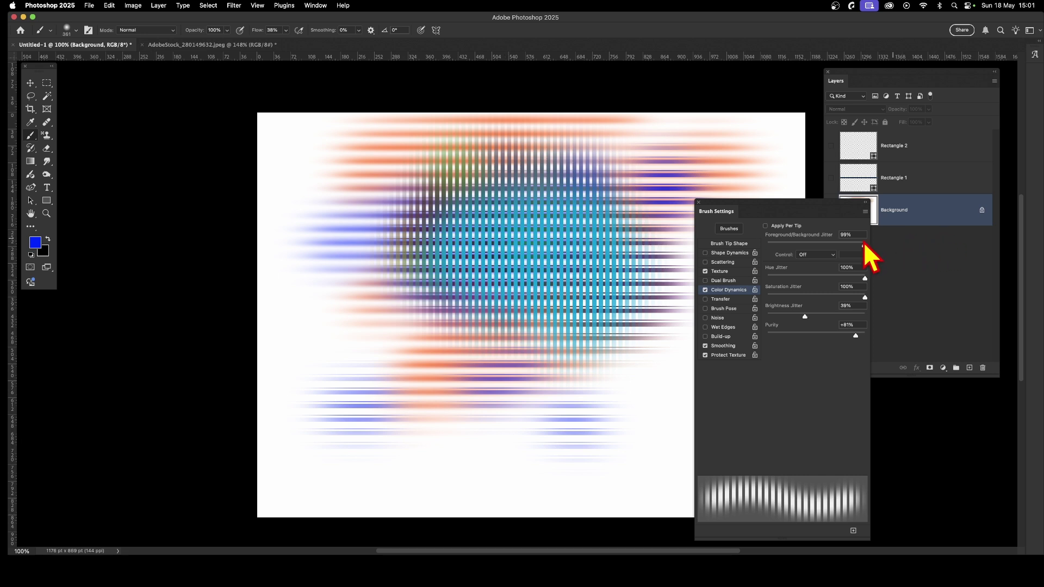
mouse_move(637, 154)
mouse_down()
mouse_move(675, 157)
mouse_move(675, 199)
mouse_up()
drag(668, 168, 667, 154)
mouse_move(377, 215)
mouse_down()
mouse_move(359, 203)
mouse_move(354, 176)
mouse_move(345, 205)
mouse_up()
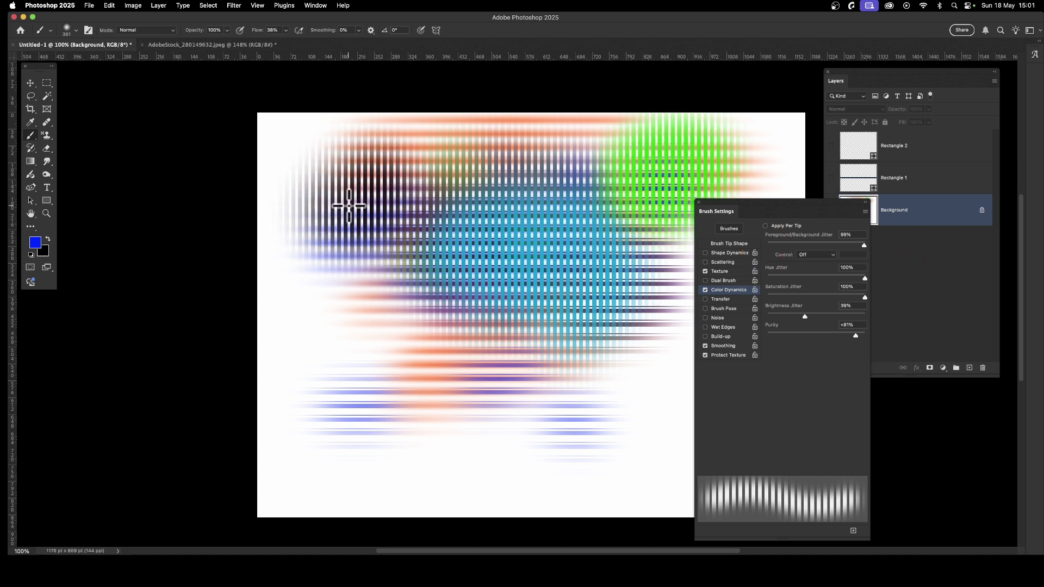
mouse_move(354, 355)
mouse_down()
mouse_move(339, 388)
mouse_move(480, 410)
mouse_move(525, 436)
mouse_move(494, 435)
mouse_move(636, 432)
mouse_move(608, 387)
mouse_move(524, 315)
mouse_move(490, 337)
mouse_move(434, 247)
mouse_move(454, 243)
mouse_move(466, 212)
mouse_move(434, 168)
mouse_move(275, 170)
mouse_move(271, 157)
mouse_up()
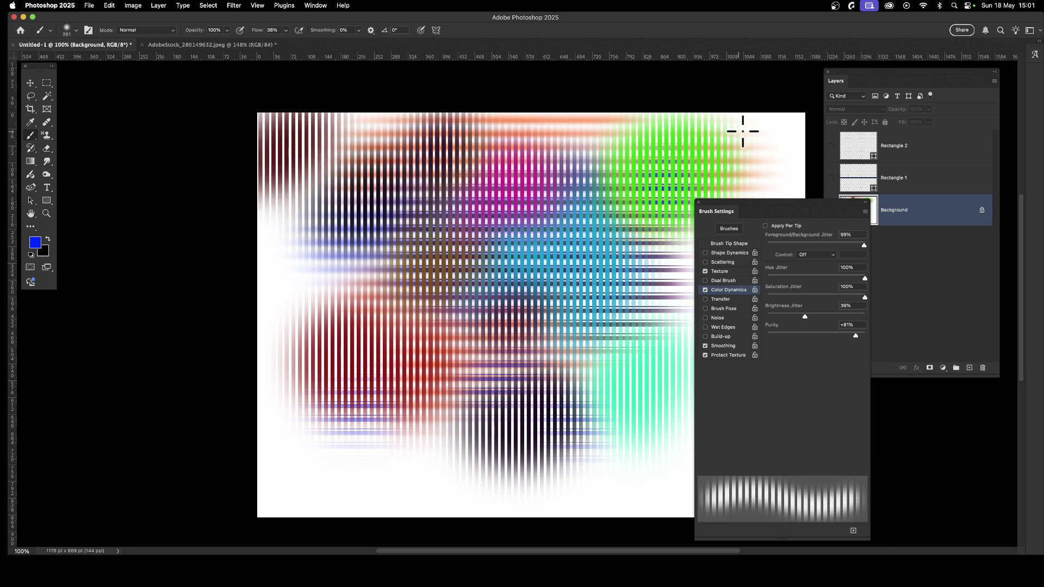
drag(730, 133, 765, 145)
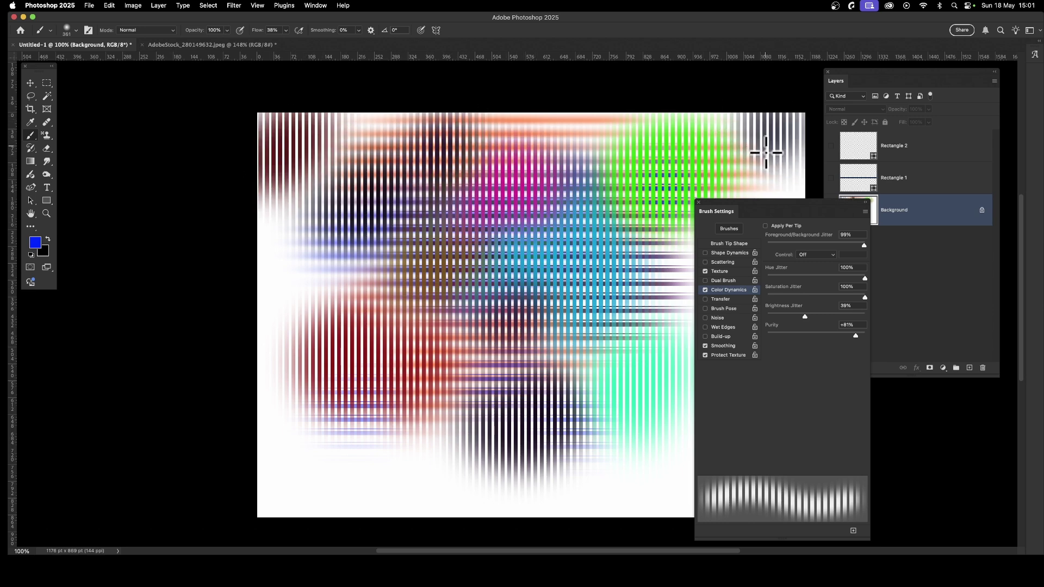
Step: Enable Scattering with Scatter at 237% and paint scattered vertical-bar strokes across the lower part of the canvas
click(722, 263)
click(590, 308)
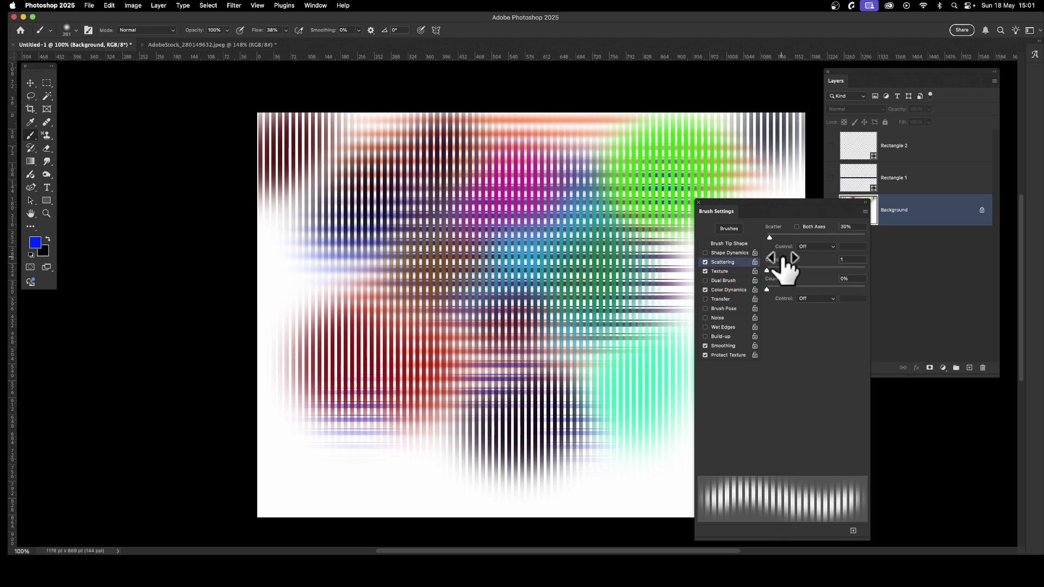
drag(774, 239, 790, 240)
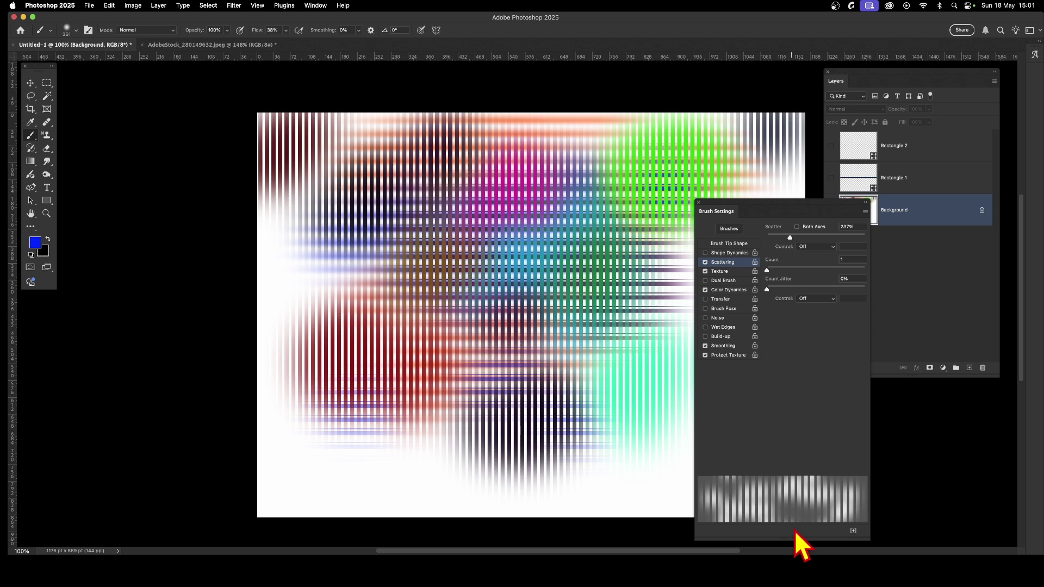
mouse_move(438, 406)
mouse_down()
mouse_move(399, 378)
mouse_move(314, 395)
mouse_move(249, 309)
mouse_move(282, 298)
mouse_up()
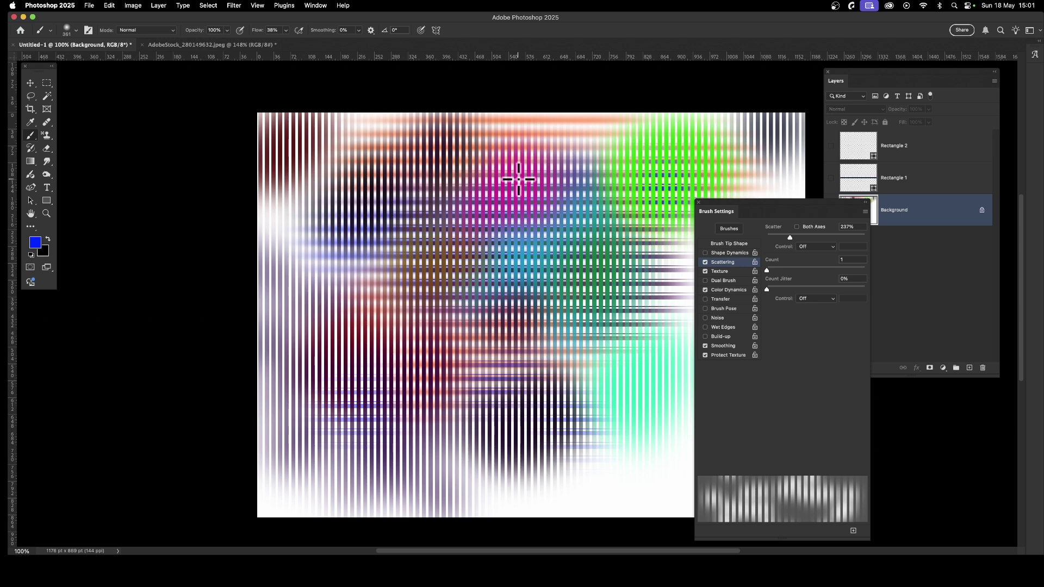
mouse_move(671, 459)
mouse_down()
mouse_move(649, 448)
mouse_move(650, 457)
mouse_move(611, 460)
mouse_up()
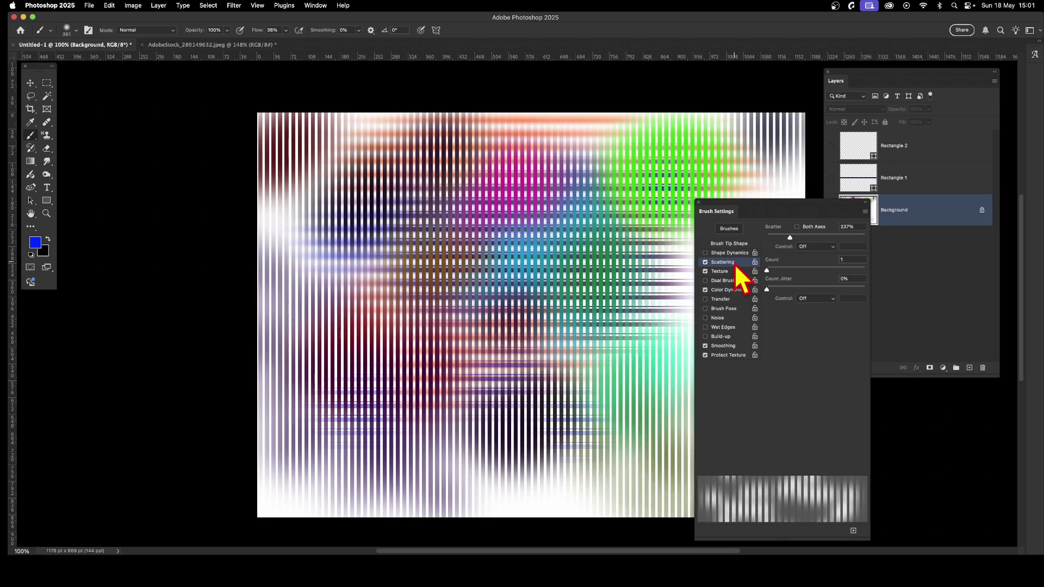
Step: Raise Scatter to 582% and Count to 4, and paint another scattered stroke of vertical bars across the canvas
drag(800, 238, 825, 237)
mouse_move(768, 270)
mouse_down()
mouse_move(801, 272)
mouse_move(786, 272)
mouse_up()
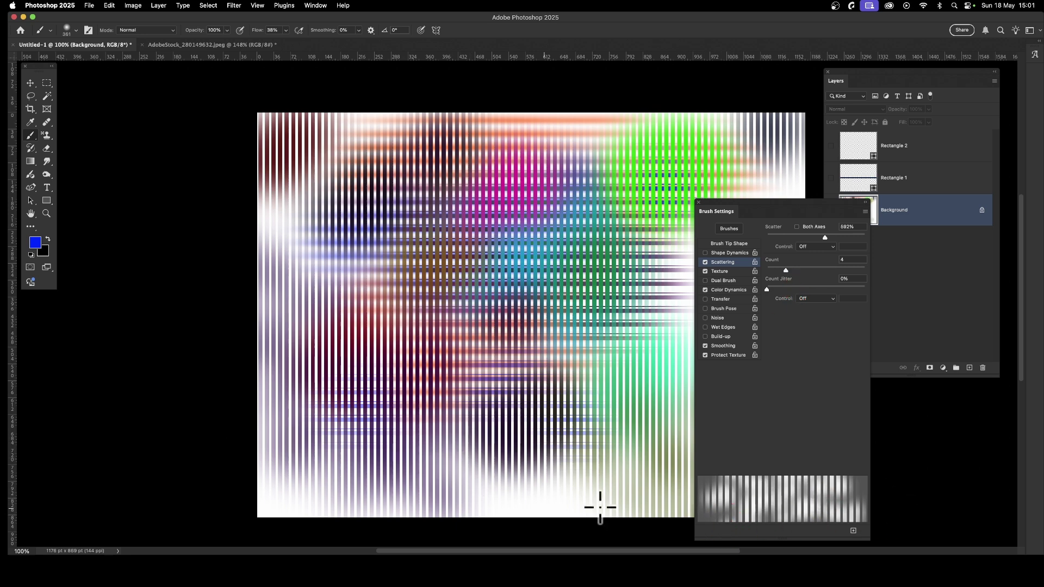
mouse_move(577, 381)
mouse_down()
mouse_move(583, 303)
mouse_move(551, 293)
mouse_move(692, 154)
mouse_move(594, 203)
mouse_move(497, 203)
mouse_move(337, 350)
mouse_move(374, 380)
mouse_move(316, 408)
mouse_move(362, 350)
mouse_up()
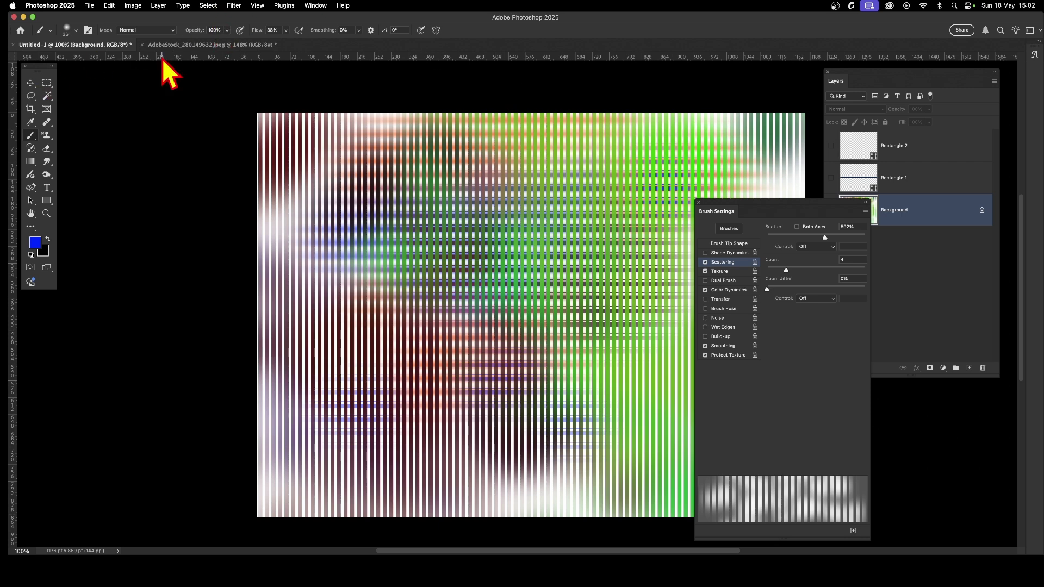
Step: Switch to the AdobeStock photo document and turn off Scattering and Color Dynamics for the brush
click(224, 46)
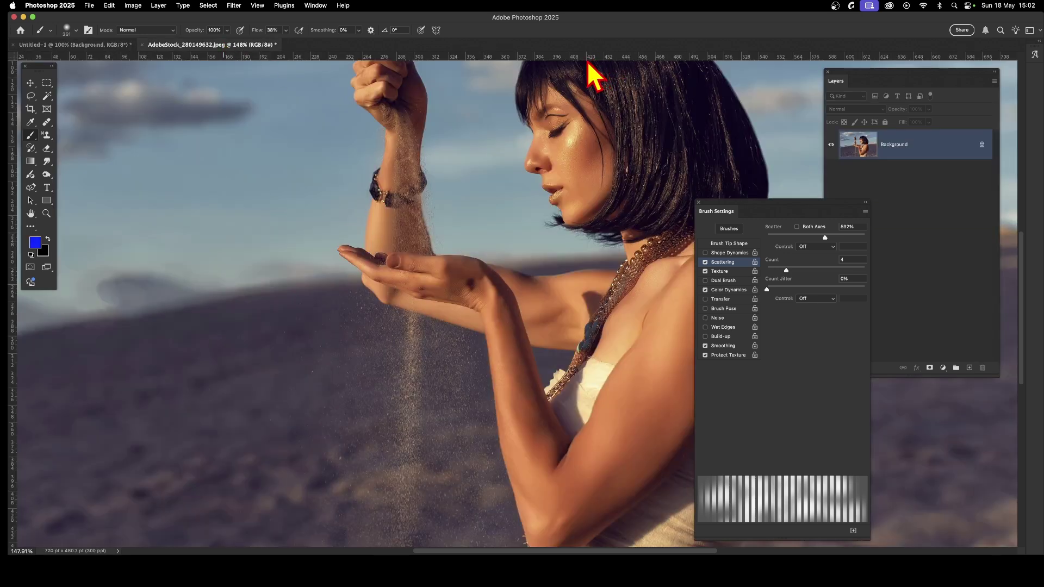
click(706, 263)
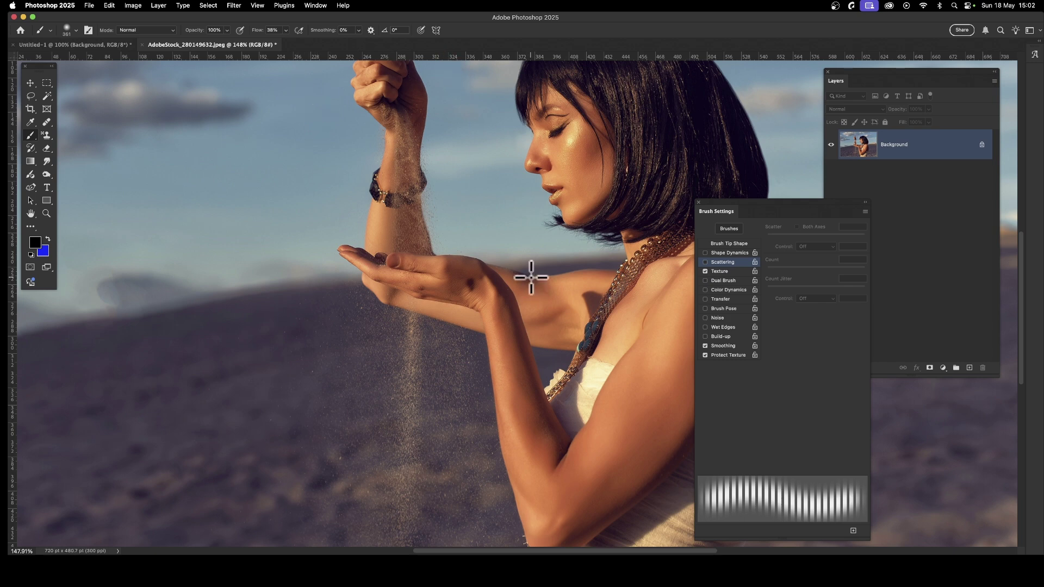
Step: Try black vertical lines over the woman at 100% opacity and again at a reduced opacity, undoing each attempt
mouse_move(539, 196)
mouse_down()
mouse_move(652, 134)
mouse_move(565, 207)
mouse_move(522, 220)
mouse_move(471, 165)
mouse_move(689, 125)
mouse_move(702, 102)
mouse_move(611, 102)
mouse_move(501, 132)
mouse_move(391, 189)
mouse_move(401, 275)
mouse_move(498, 325)
mouse_move(492, 377)
mouse_move(674, 356)
mouse_move(611, 268)
mouse_move(527, 245)
mouse_move(483, 310)
mouse_move(318, 106)
mouse_move(213, 87)
mouse_up()
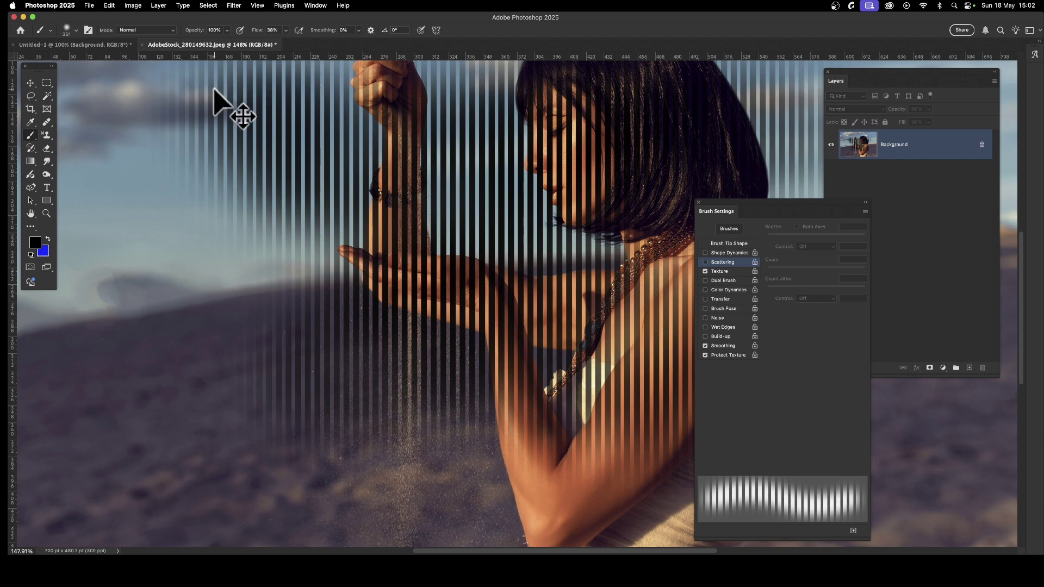
key(super+z)
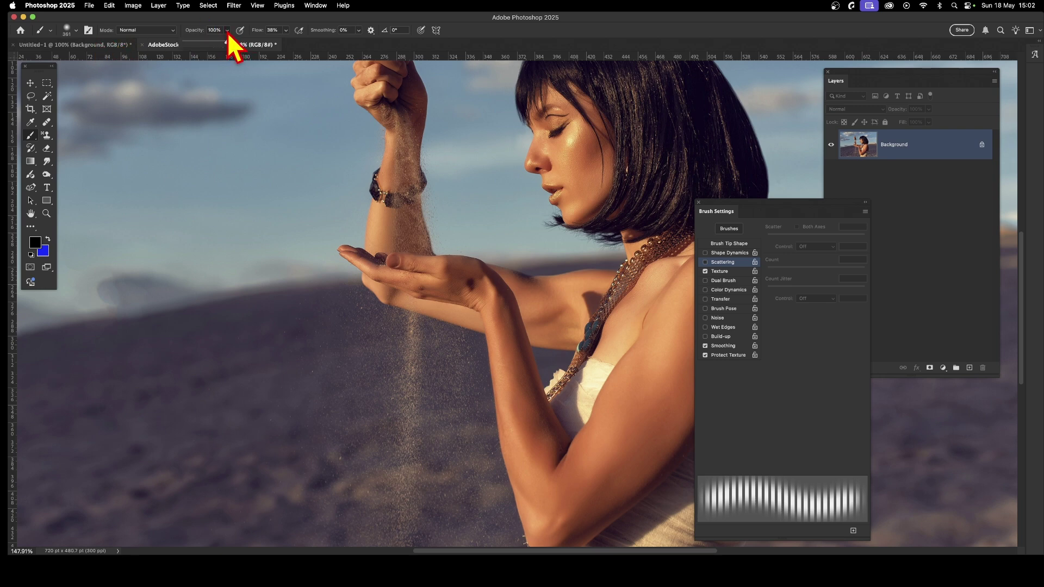
drag(228, 42, 196, 43)
mouse_move(505, 152)
mouse_down()
mouse_move(507, 352)
mouse_move(548, 139)
mouse_move(601, 144)
mouse_move(618, 276)
mouse_move(588, 236)
mouse_move(589, 106)
mouse_move(481, 101)
mouse_move(357, 190)
mouse_move(257, 224)
mouse_move(235, 207)
mouse_up()
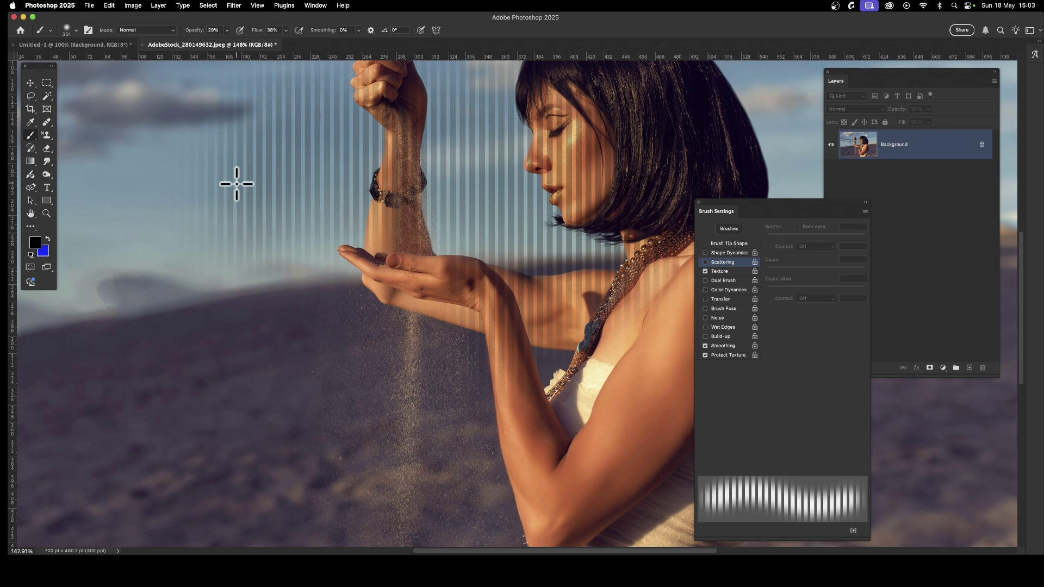
key(super+z)
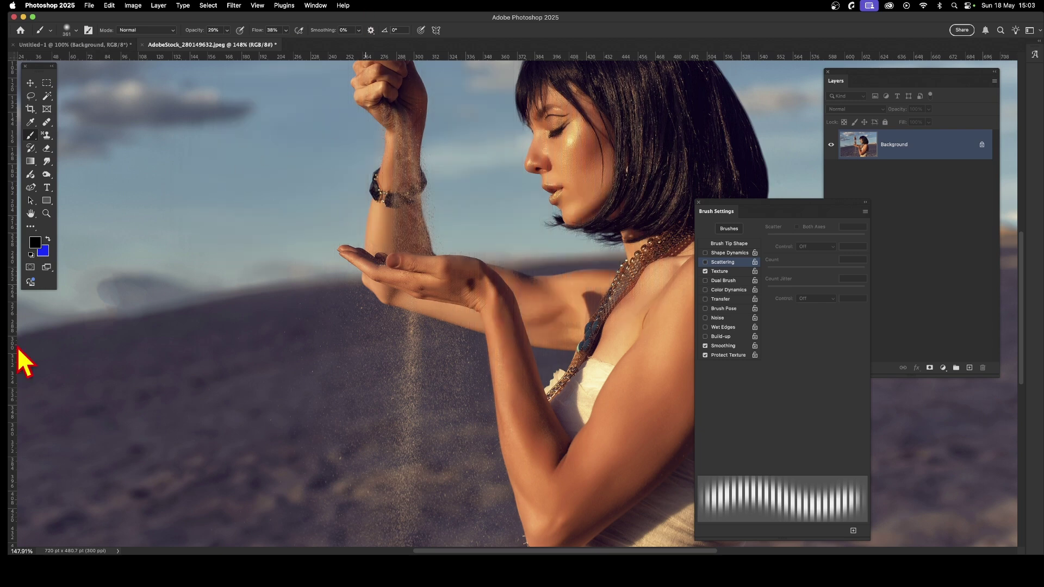
Step: Set the foreground color to bright lime green (#aeff00) and return the brush opacity to 100%
click(35, 243)
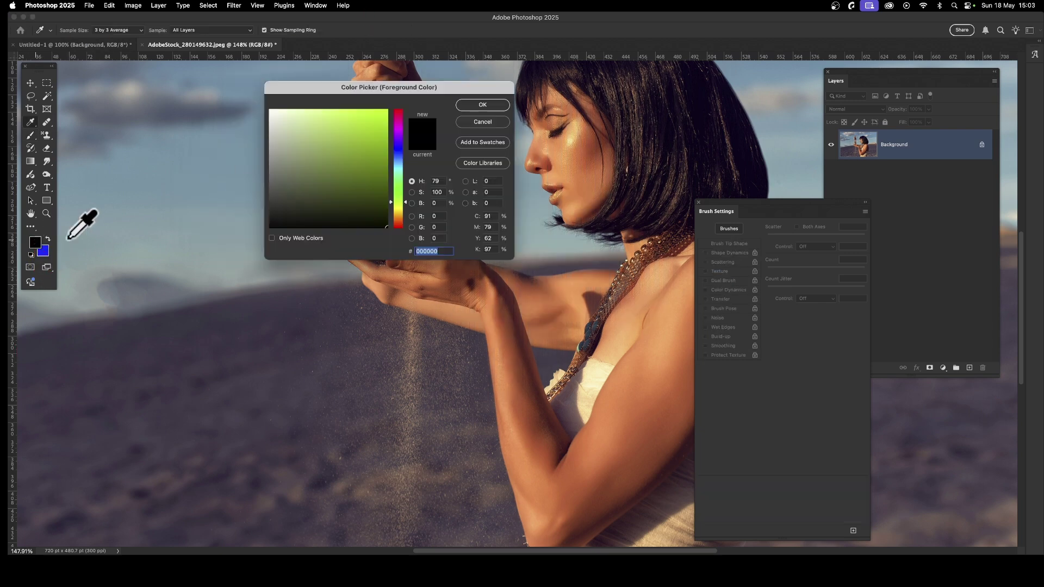
drag(384, 152, 401, 98)
click(482, 105)
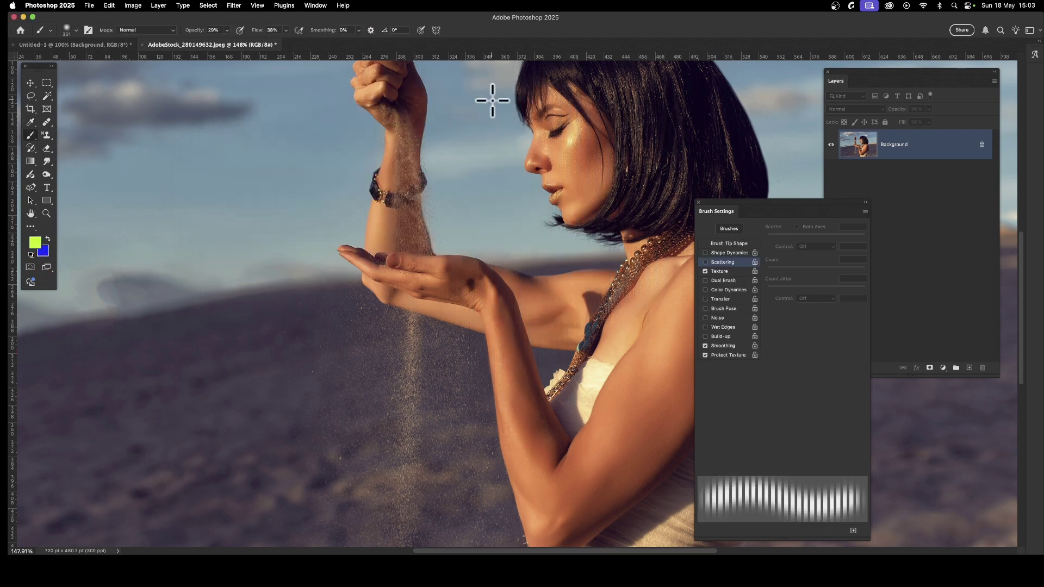
drag(228, 34, 270, 53)
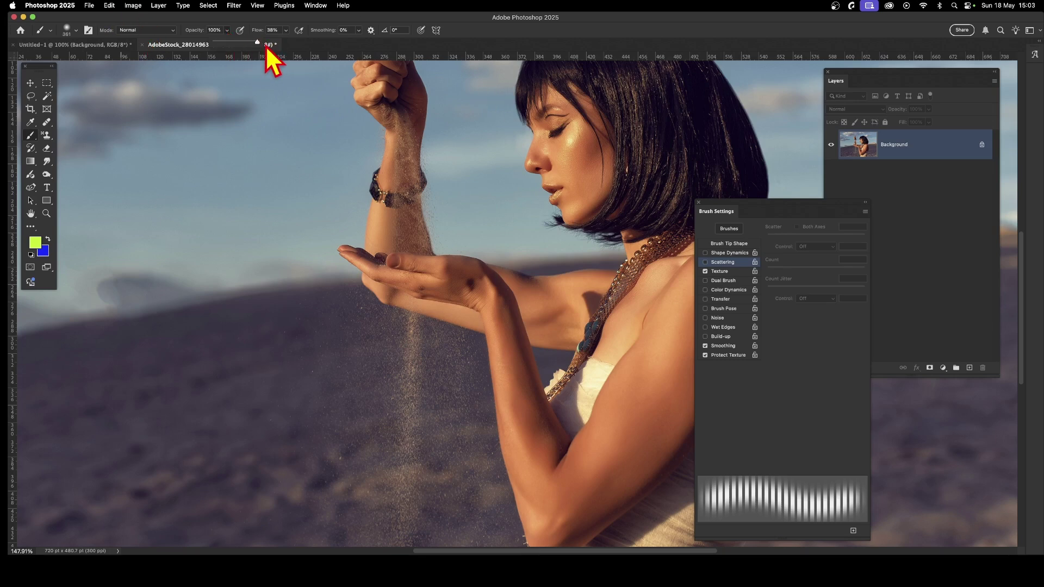
Step: Set the brush mode to Difference and paint lime vertical lines across the woman and the sky
click(174, 31)
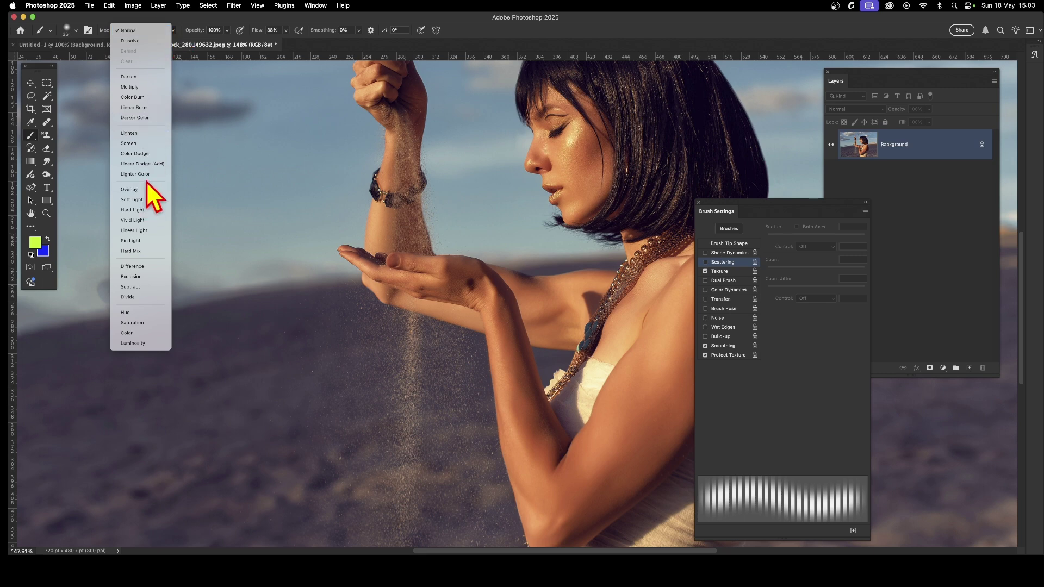
click(133, 266)
mouse_move(575, 98)
mouse_down()
mouse_move(604, 200)
mouse_move(603, 275)
mouse_move(615, 134)
mouse_move(633, 112)
mouse_move(691, 272)
mouse_up()
click(705, 271)
mouse_move(688, 98)
mouse_down()
mouse_move(648, 121)
mouse_move(550, 87)
mouse_move(479, 245)
mouse_move(412, 209)
mouse_move(382, 126)
mouse_move(403, 333)
mouse_move(541, 280)
mouse_move(606, 296)
mouse_move(655, 413)
mouse_move(550, 439)
mouse_move(572, 497)
mouse_move(560, 506)
mouse_move(403, 350)
mouse_move(310, 170)
mouse_move(285, 89)
mouse_move(217, 65)
mouse_move(163, 210)
mouse_move(131, 179)
mouse_up()
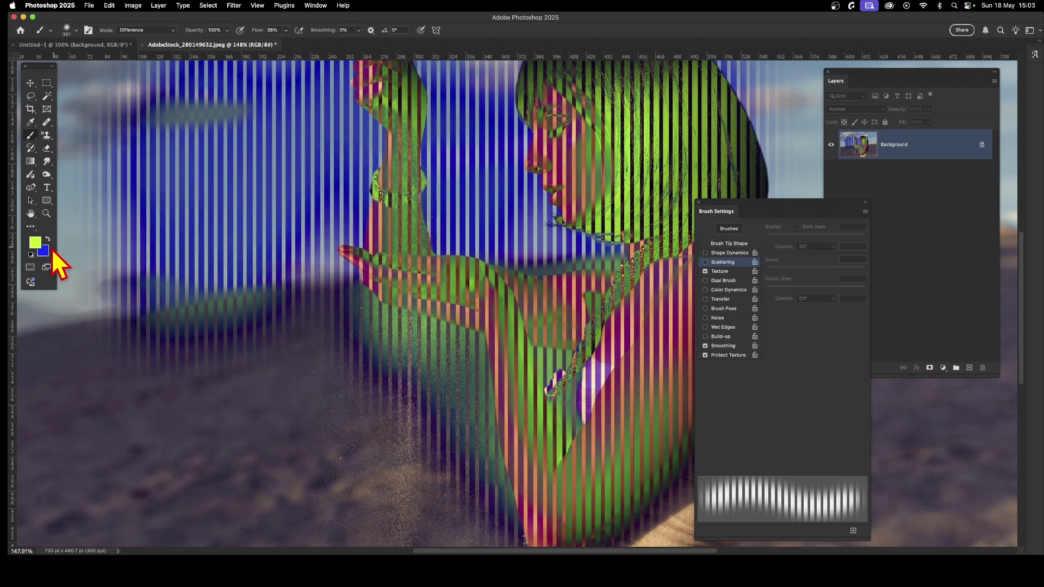
Step: Change the foreground color to red (#ff022c) and paint vertical lines over the woman's arms and the surrounding sky
click(32, 245)
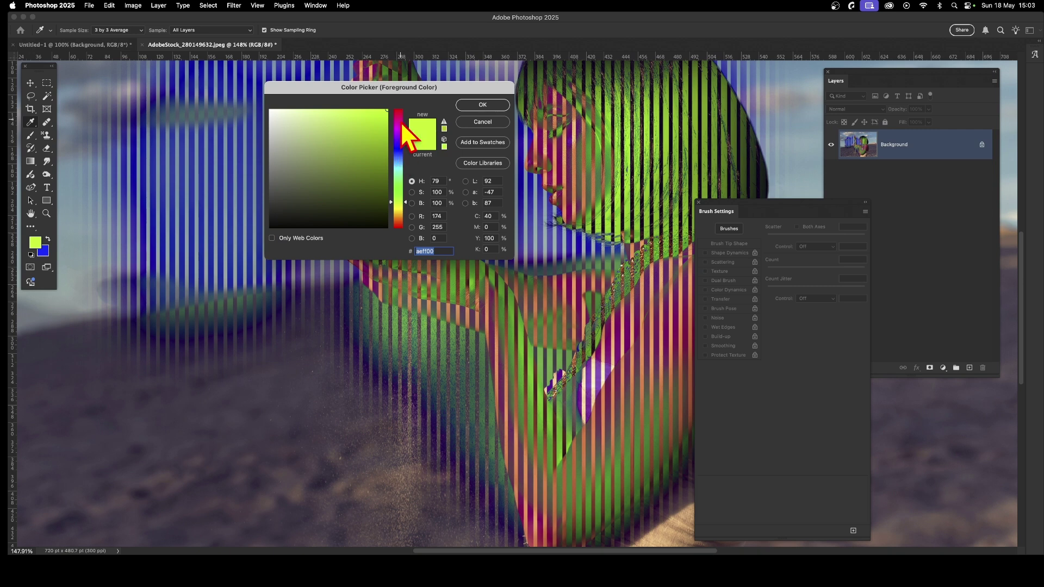
click(400, 114)
drag(366, 129, 384, 99)
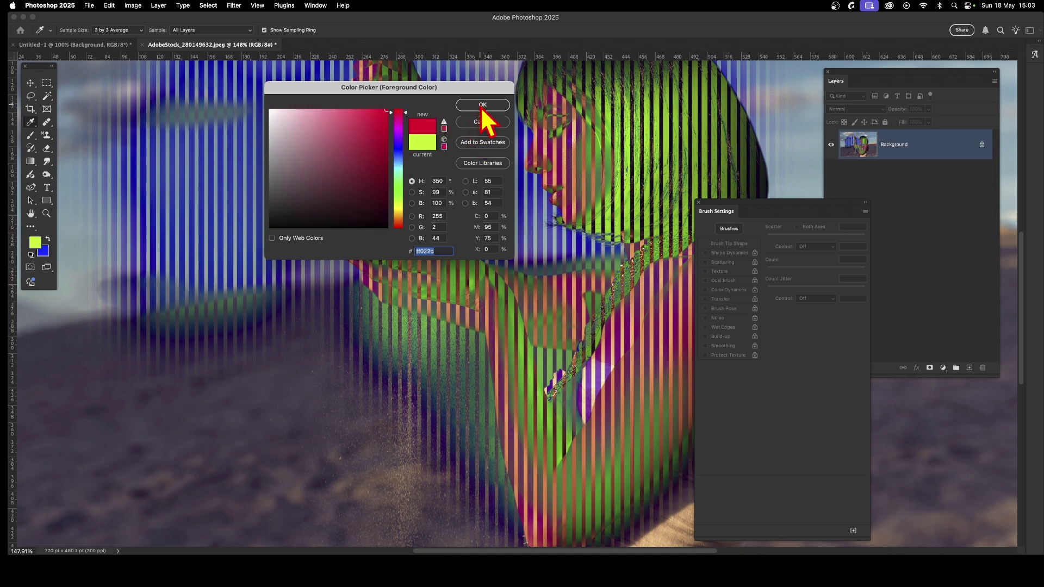
click(482, 105)
mouse_move(549, 270)
mouse_down()
mouse_move(544, 365)
mouse_move(482, 256)
mouse_move(454, 354)
mouse_move(450, 310)
mouse_move(423, 300)
mouse_move(382, 358)
mouse_move(447, 166)
mouse_move(453, 400)
mouse_up()
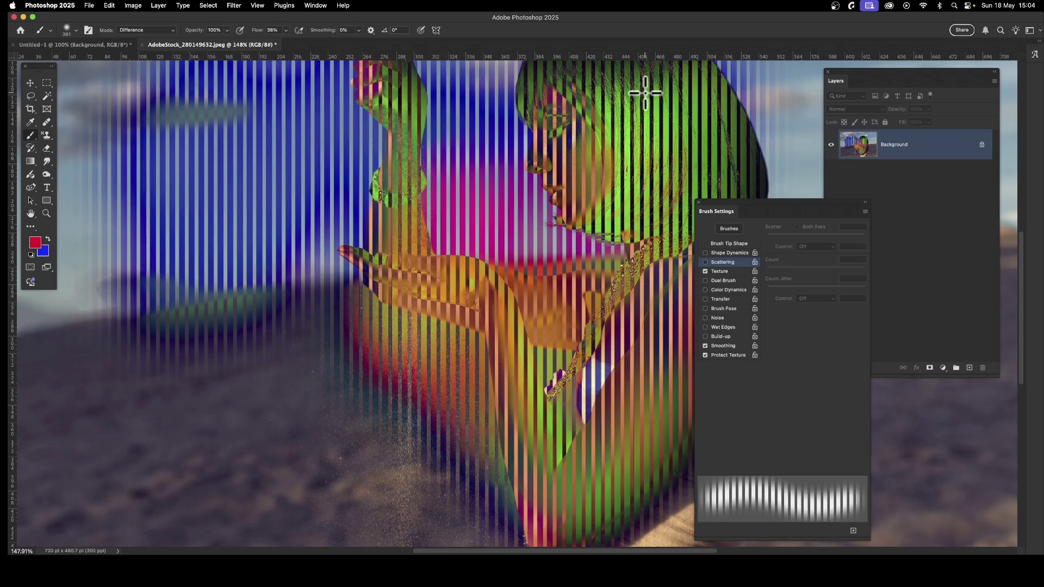
Step: Undo all painted lines on the photo, and undo the painting in Untitled-1 back to a blank white canvas
key(super+z)
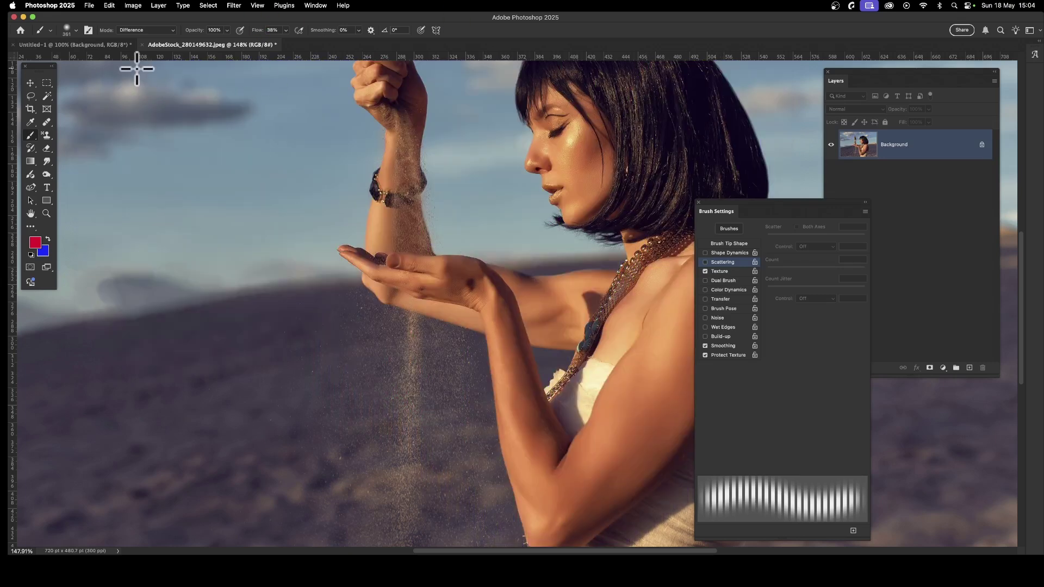
click(121, 46)
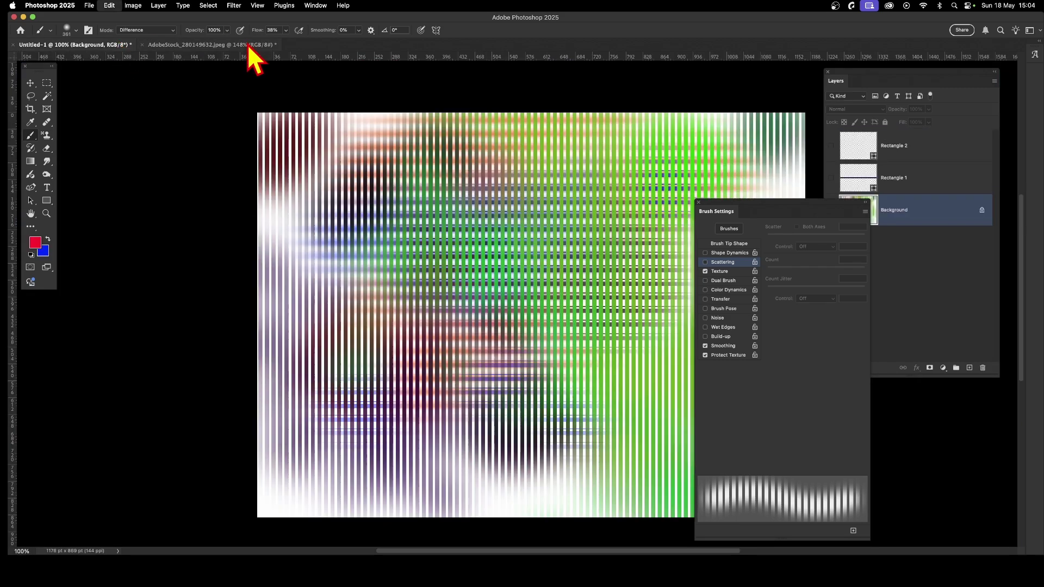
key(super+z)
Step: Draw a thin vertical rectangle about 7 px wide spanning the full height near the middle of the Untitled-1 canvas
click(47, 201)
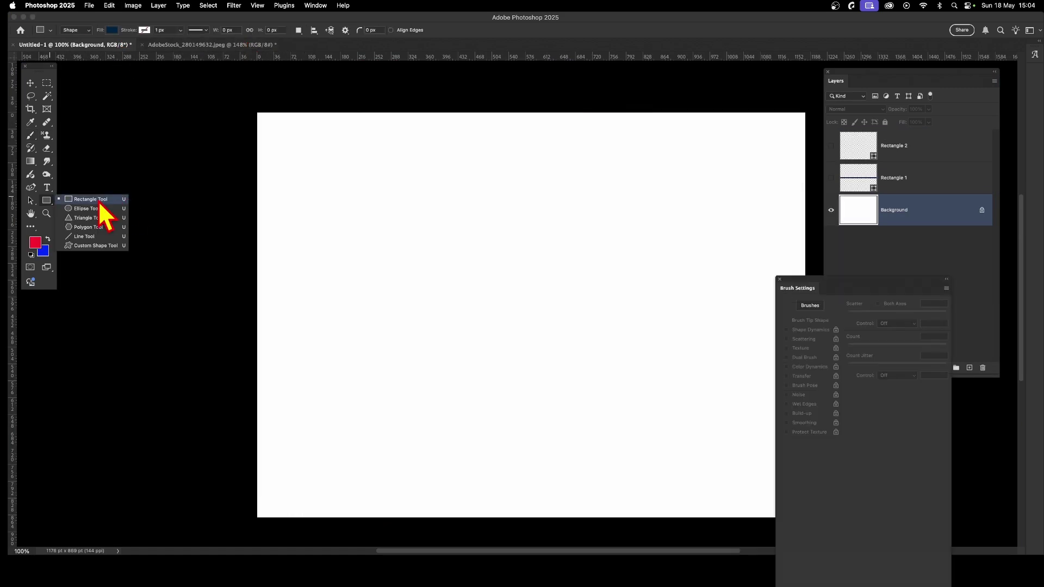
click(100, 201)
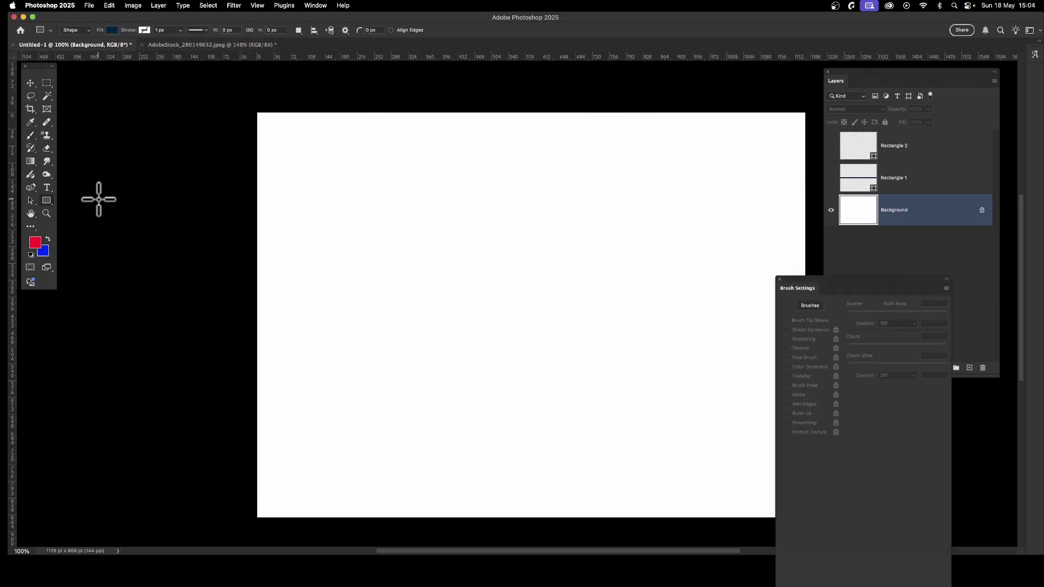
drag(540, 105, 540, 523)
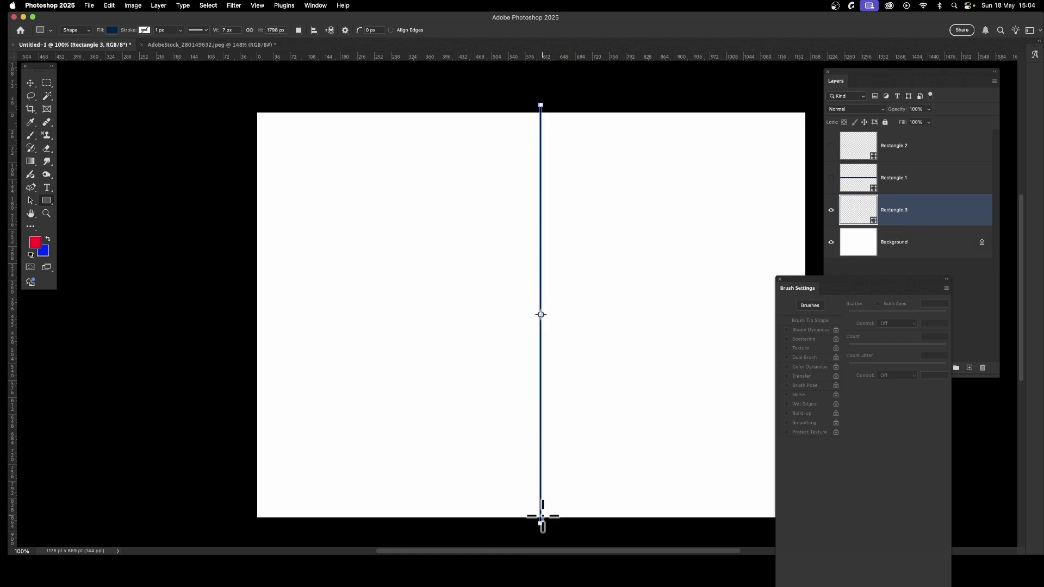
Step: Make a full-height rectangular marquee selection around the vertical bar, leaving empty space on both sides
click(47, 82)
drag(47, 84, 83, 87)
drag(517, 106, 565, 521)
drag(565, 522, 566, 523)
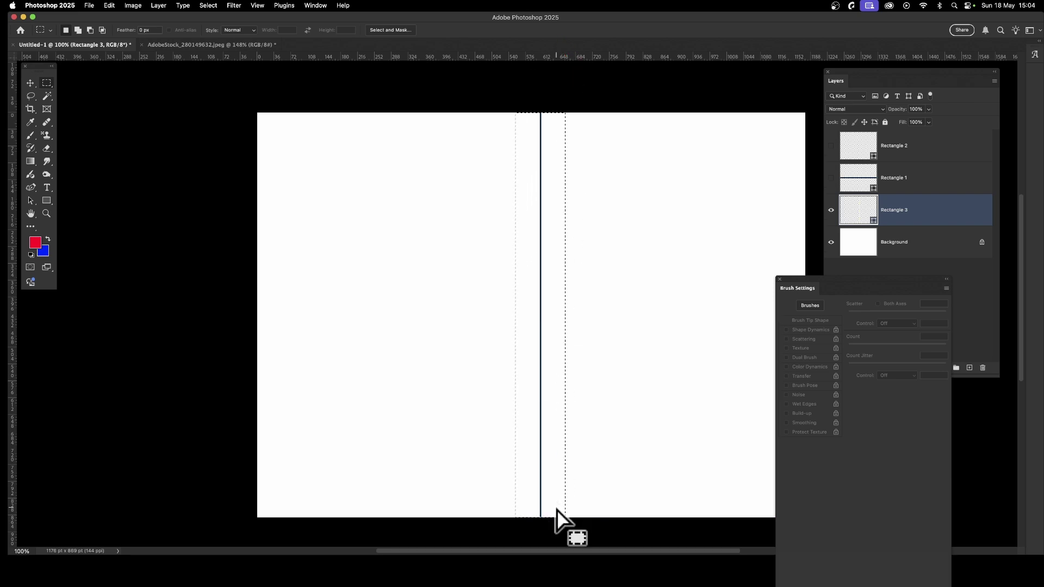
Step: Hide the Background layer and define the selected bar area as a new pattern with the default name
click(831, 242)
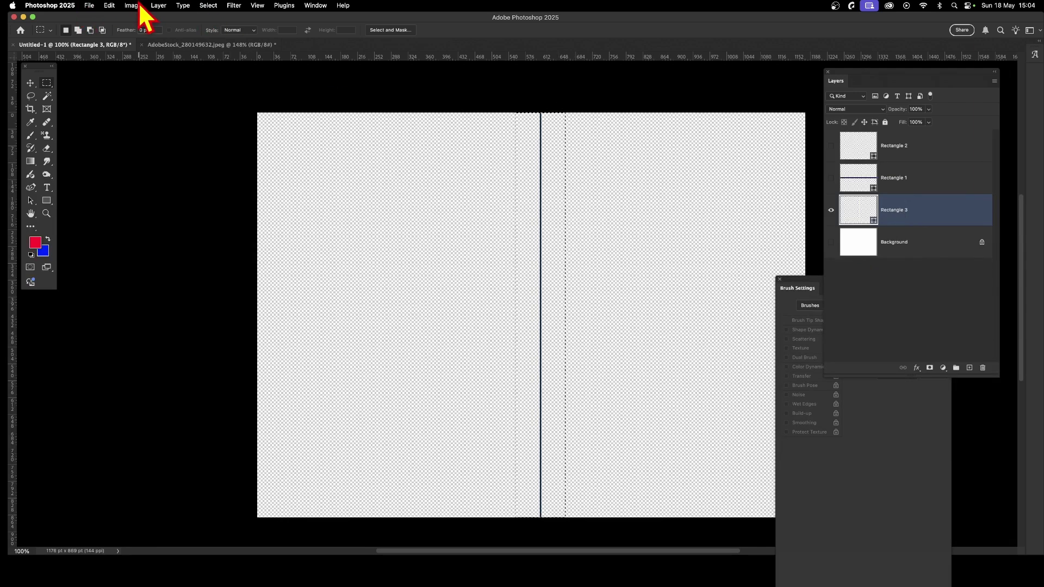
click(108, 5)
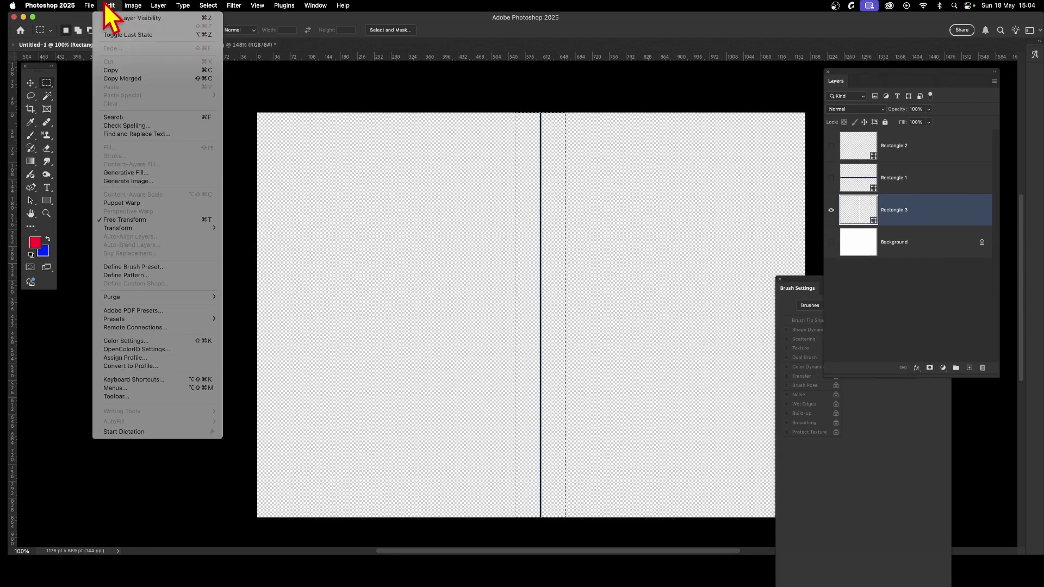
click(190, 276)
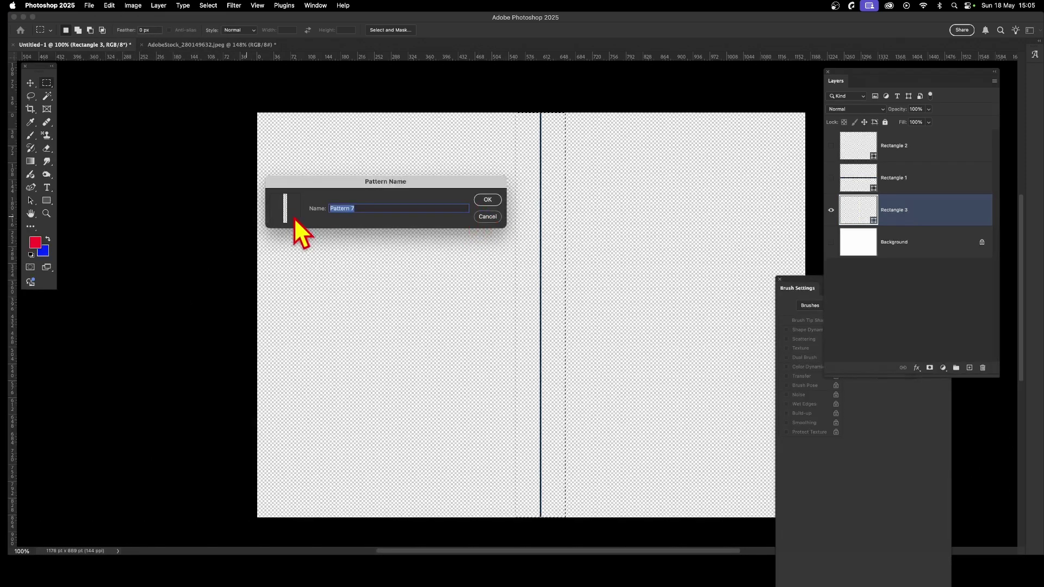
click(488, 201)
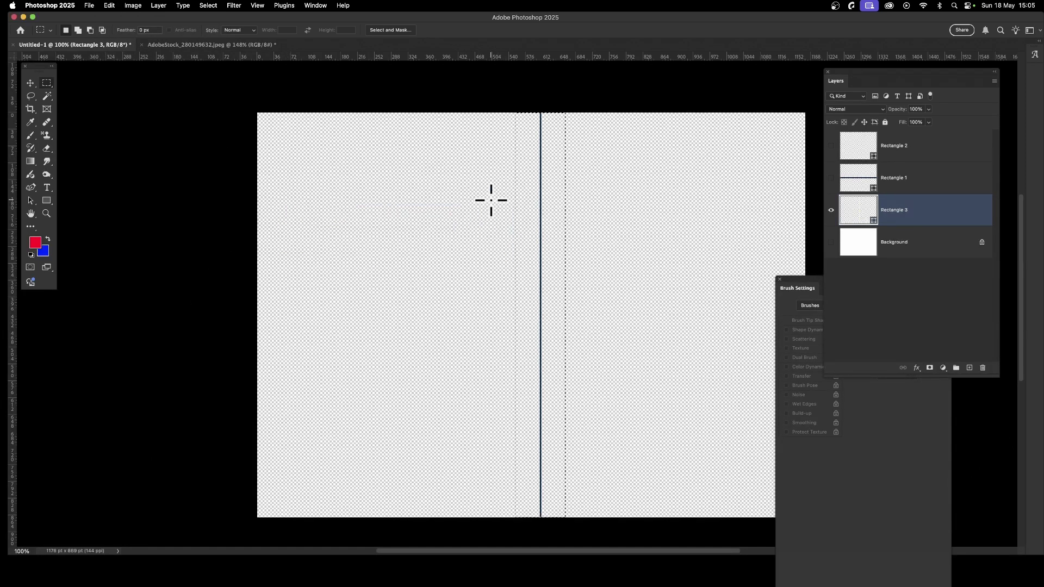
Step: Return to the AdobeStock photo with the Brush tool and set the brush texture to the newly defined vertical-bar pattern
click(232, 45)
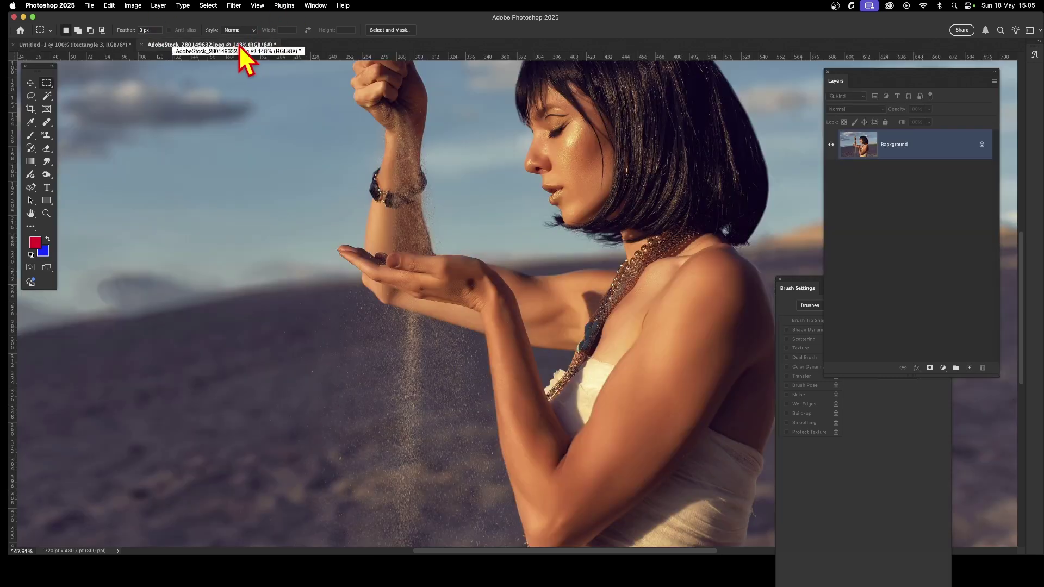
mouse_move(806, 290)
mouse_down()
mouse_move(743, 207)
mouse_move(724, 152)
mouse_up()
drag(30, 135, 63, 137)
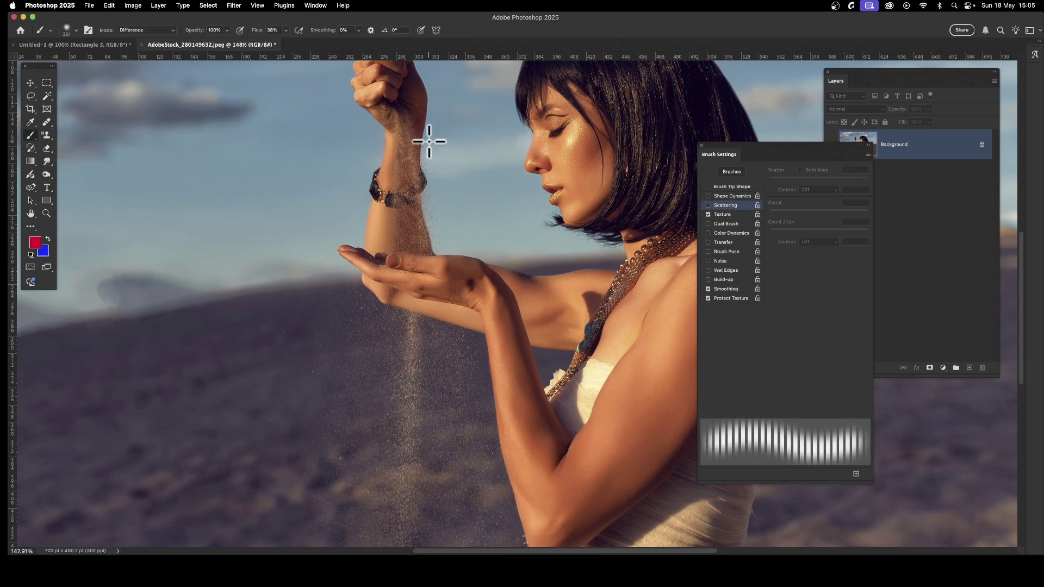
click(724, 215)
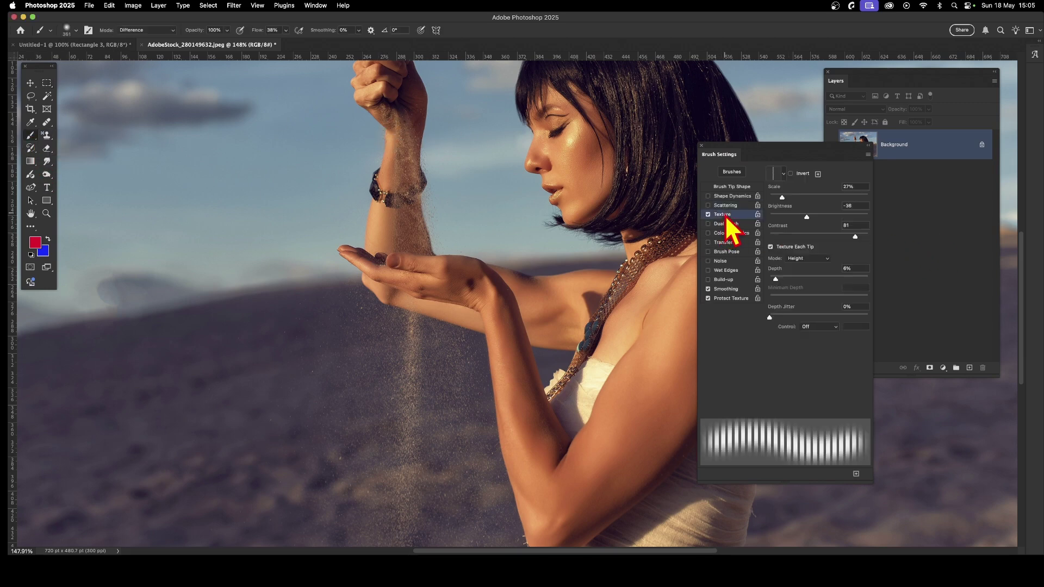
click(782, 174)
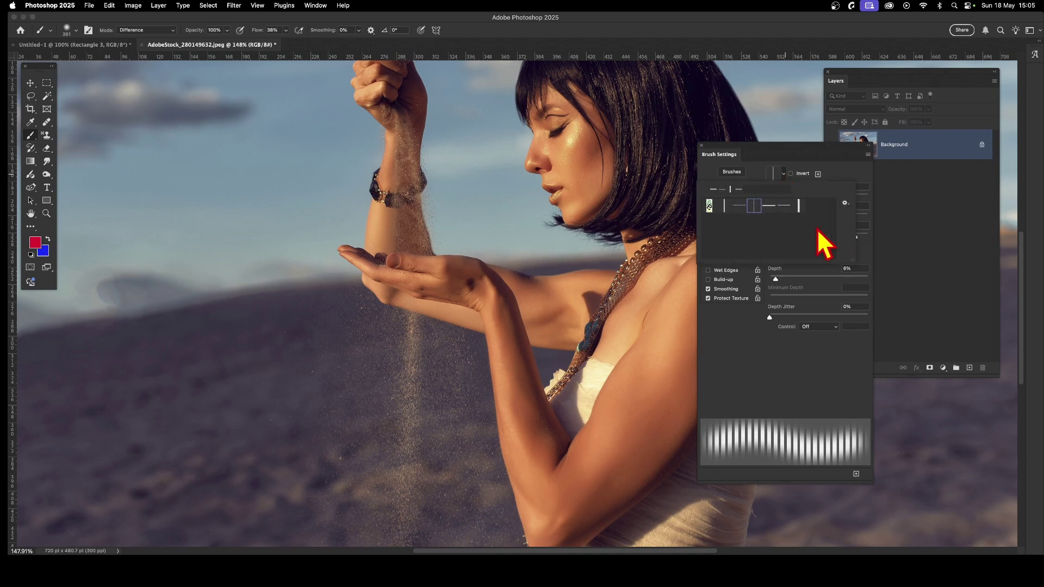
click(799, 206)
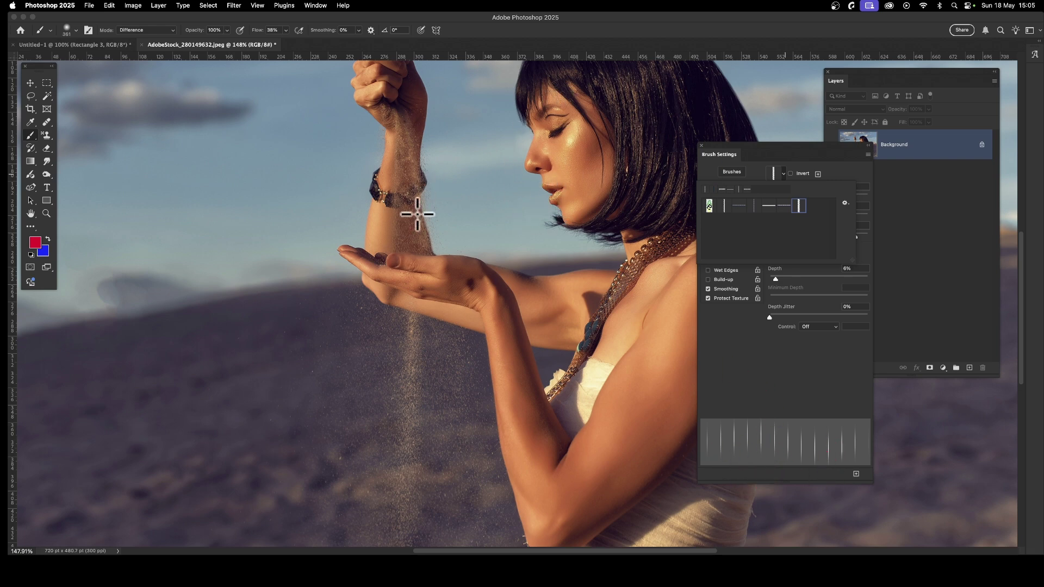
Step: Paint thin vertical lines over the woman and her arms in Difference mode, and set the brush texture scale to 13%
click(551, 223)
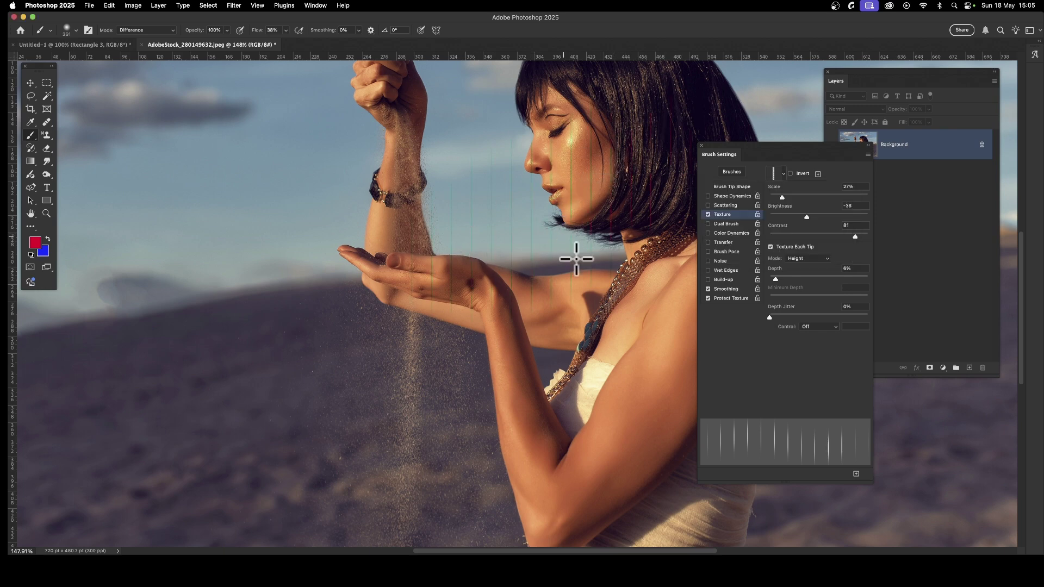
mouse_move(690, 302)
mouse_down()
mouse_move(356, 312)
mouse_move(294, 268)
mouse_move(704, 397)
mouse_up()
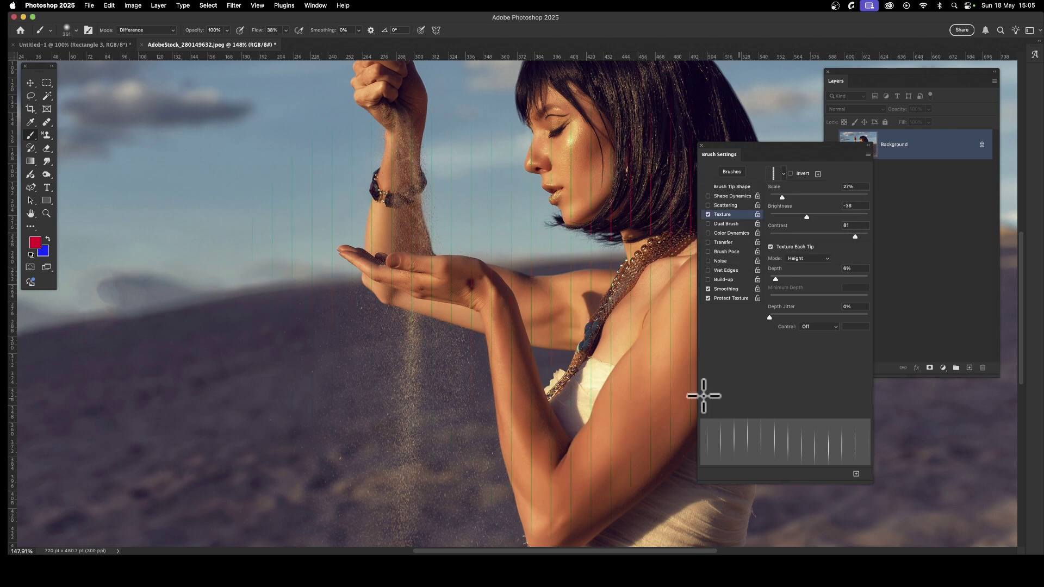
click(783, 198)
drag(783, 199, 776, 199)
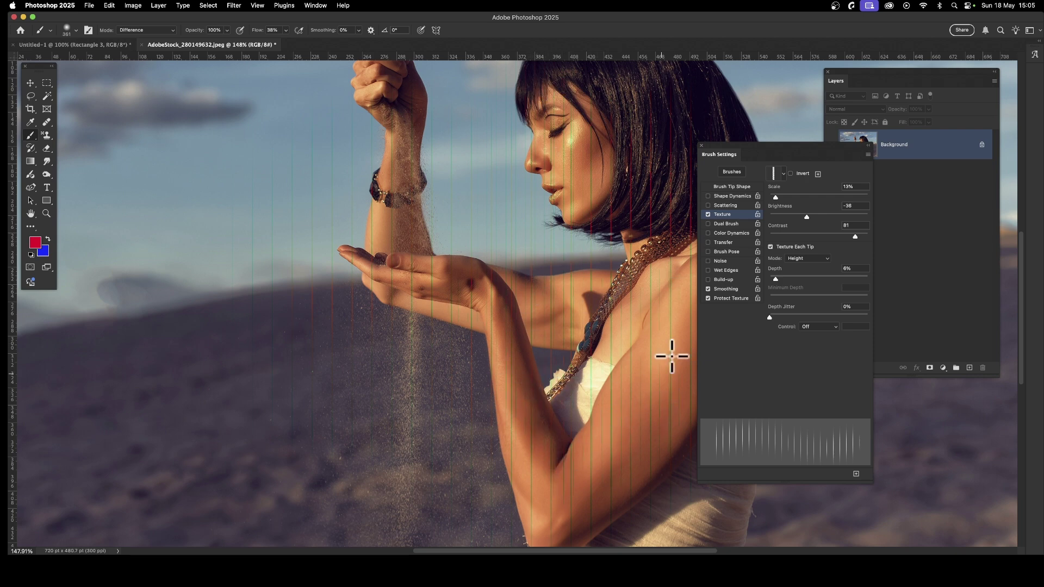
Step: Change the brush blending mode to Lighten and set the texture scale to 7% for denser vertical lines
click(133, 31)
scroll(155, 16, up, 5)
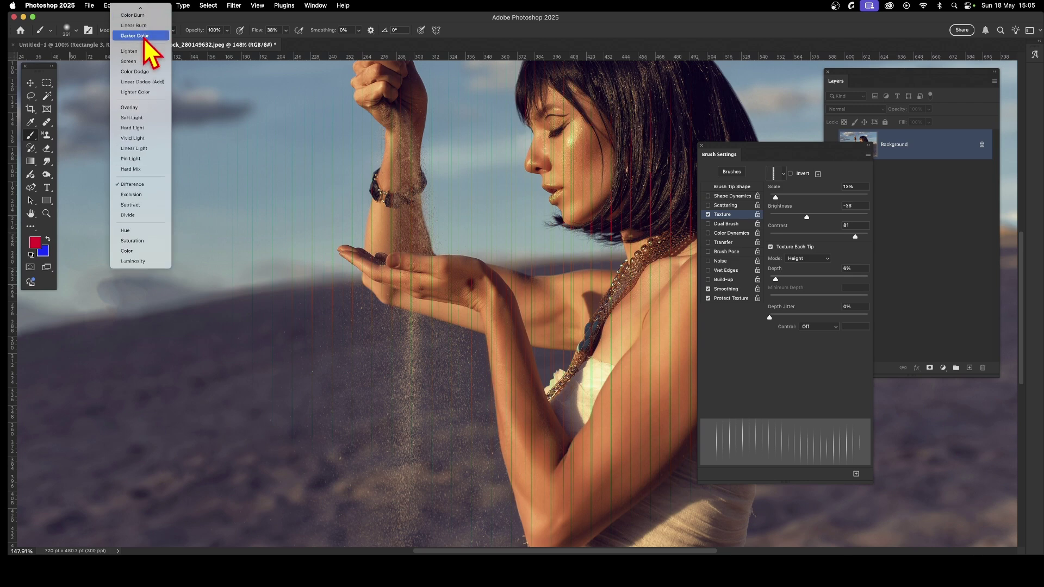
click(147, 51)
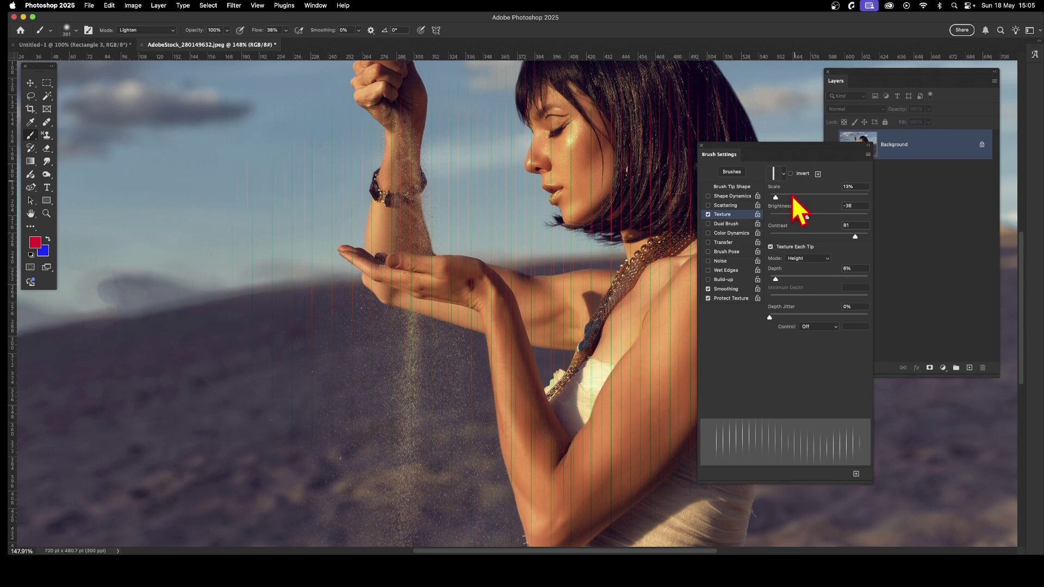
drag(777, 198, 773, 198)
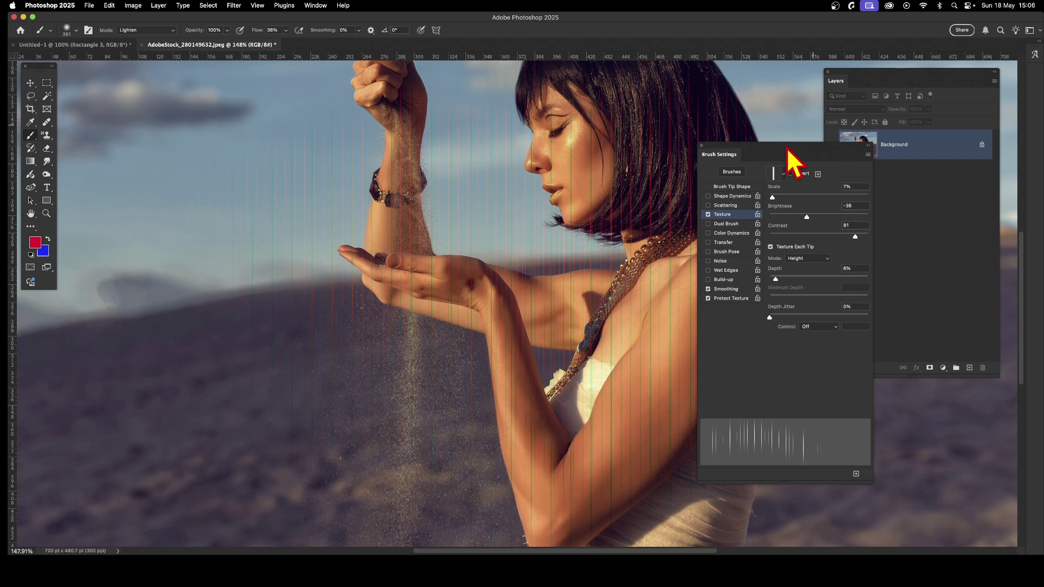
Step: Open the pattern choices for the brush texture
click(783, 174)
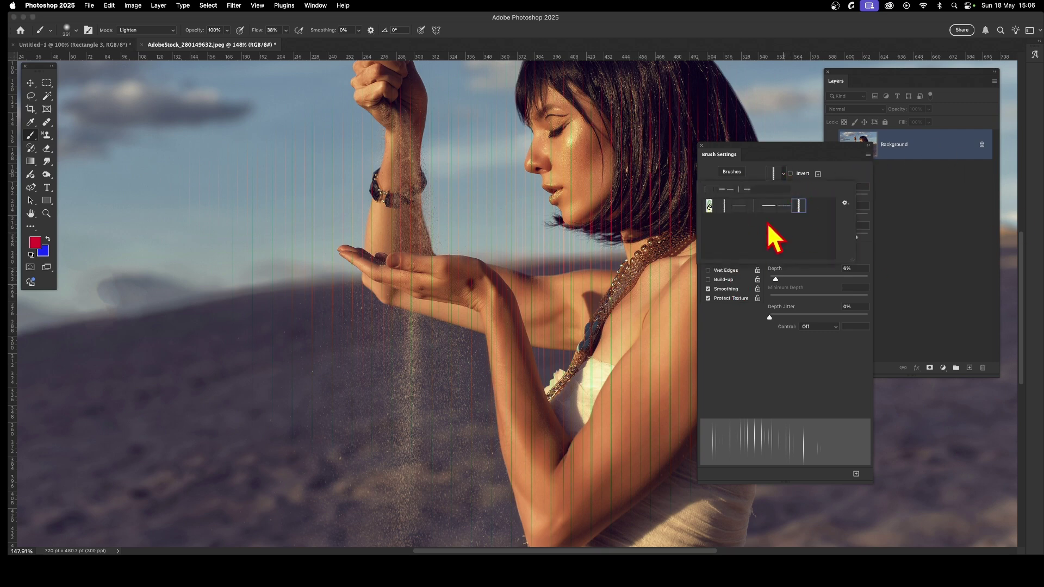